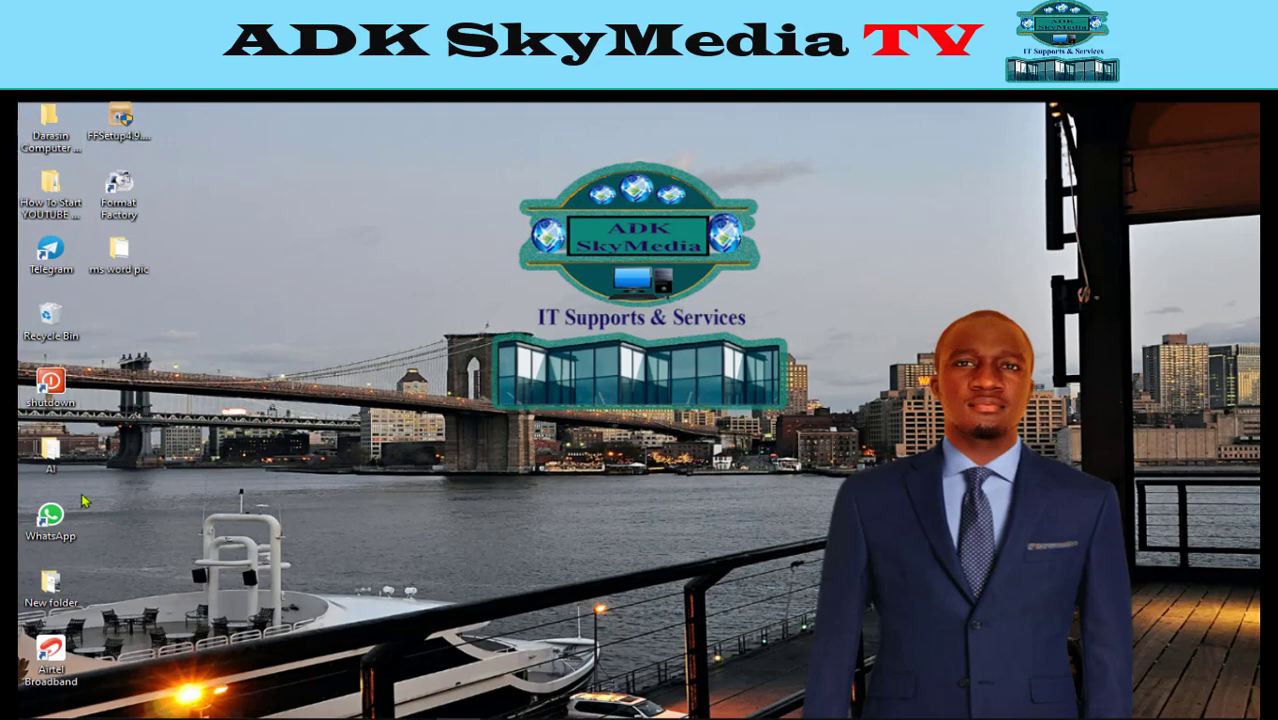
Search the taskbar for 'word' and launch Word 2016 from the best match
mouse_move(143, 712)
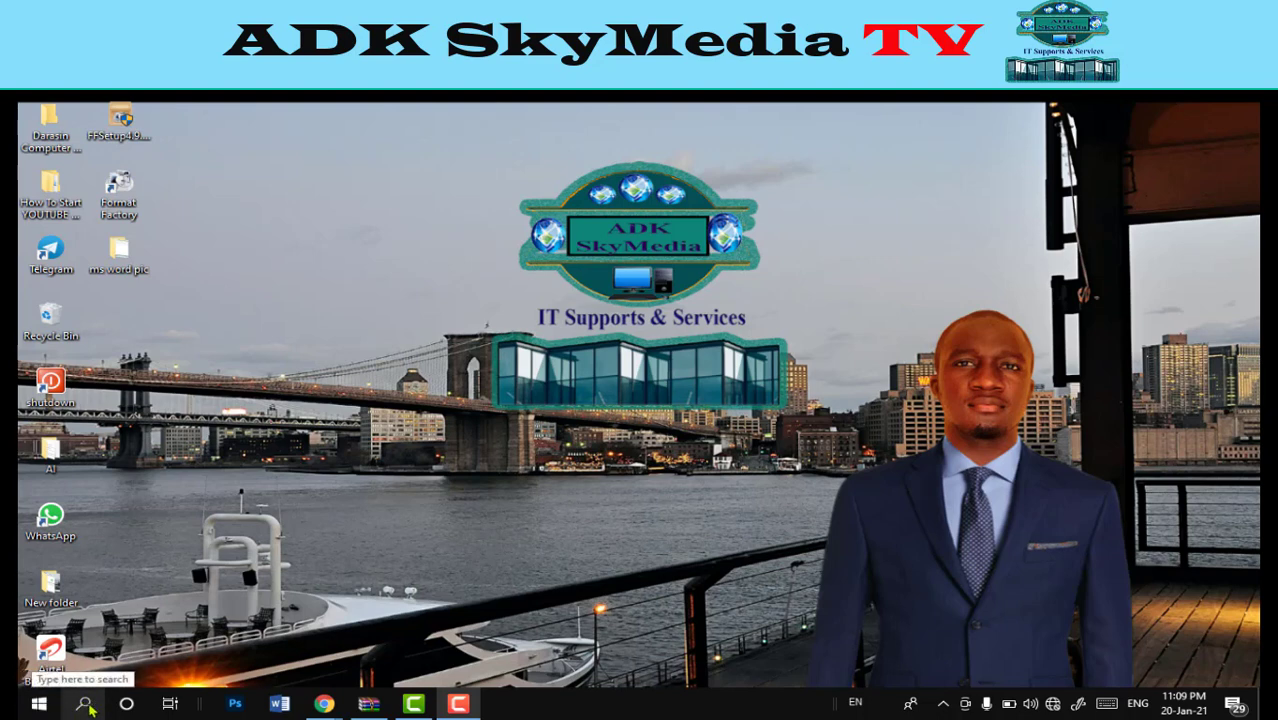
click(86, 705)
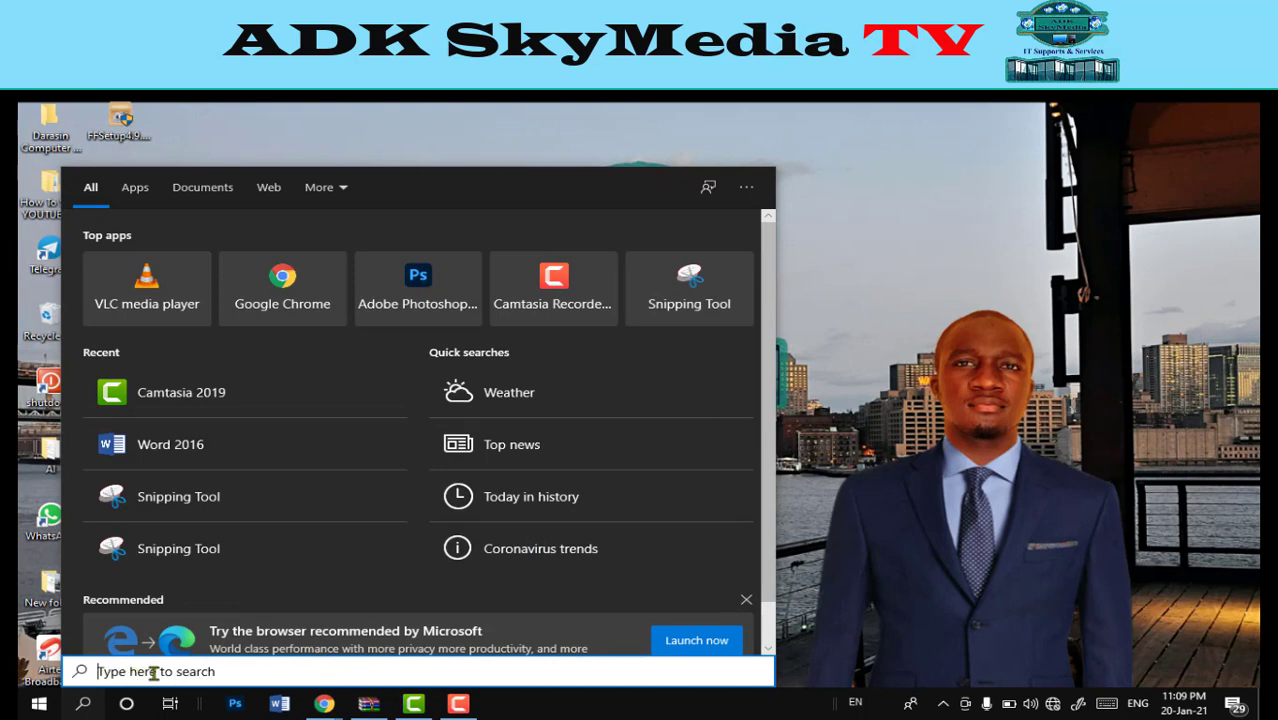
text(w)
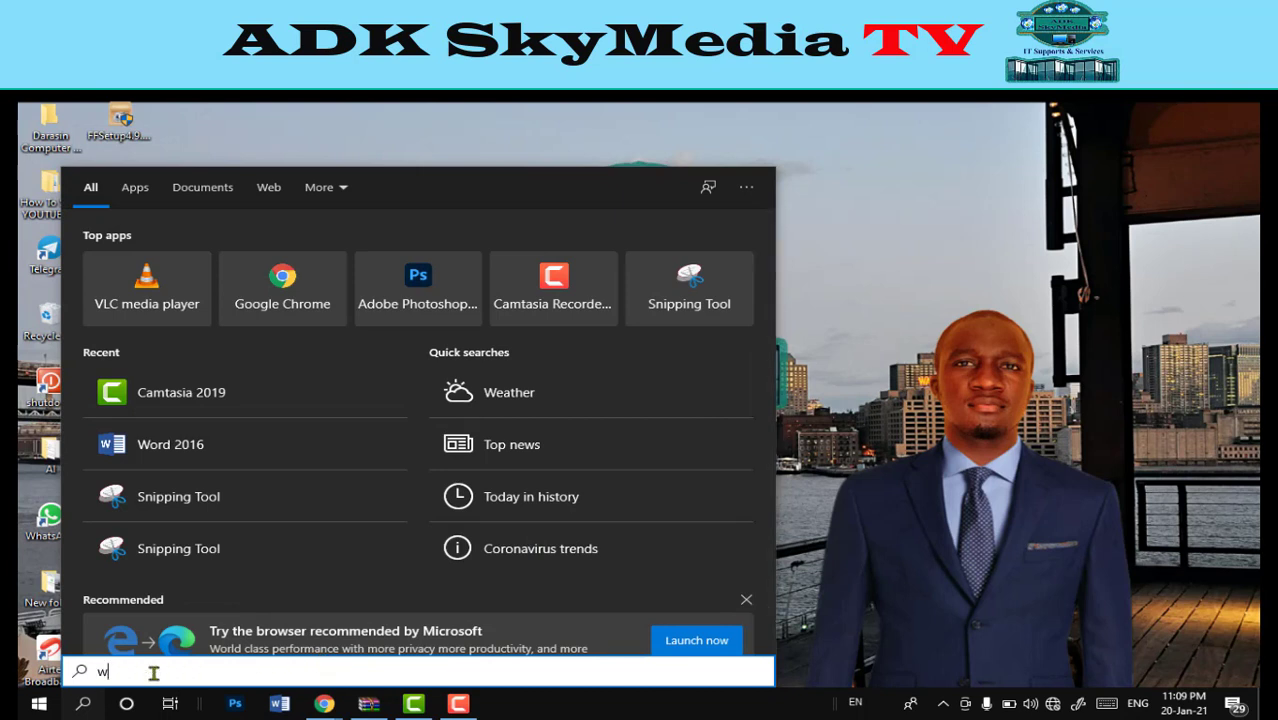
text(ord)
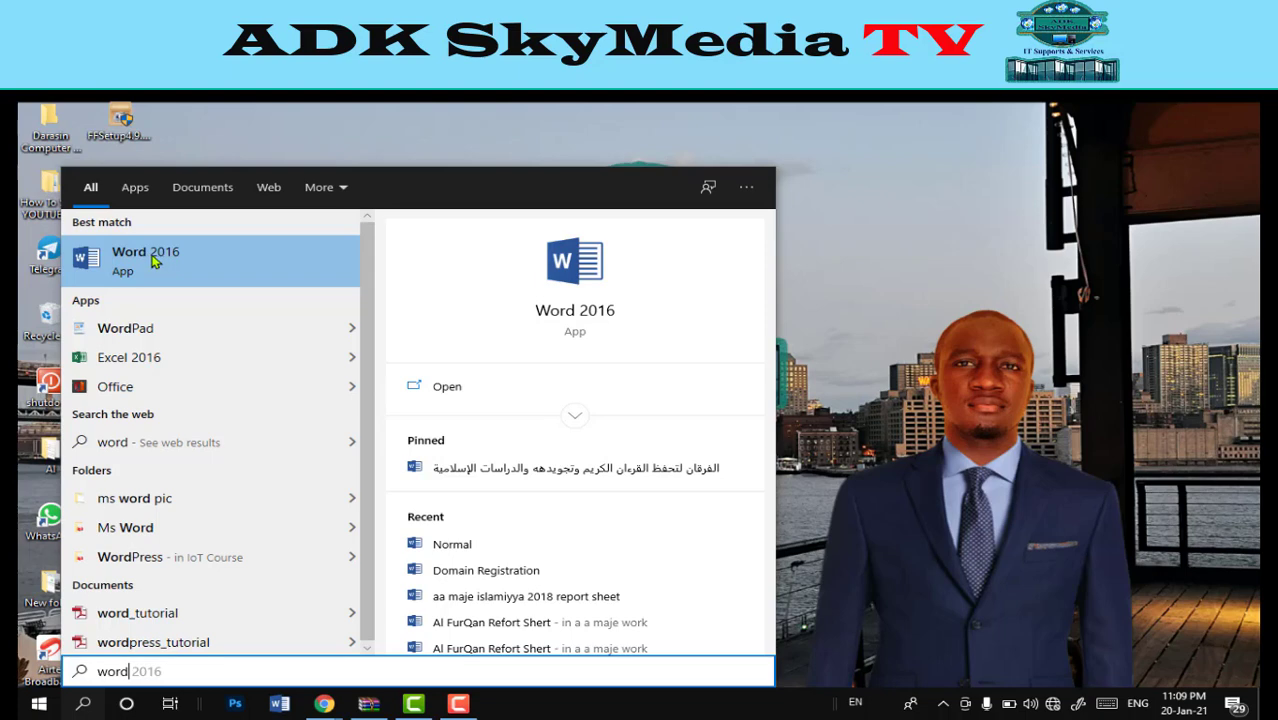
click(155, 262)
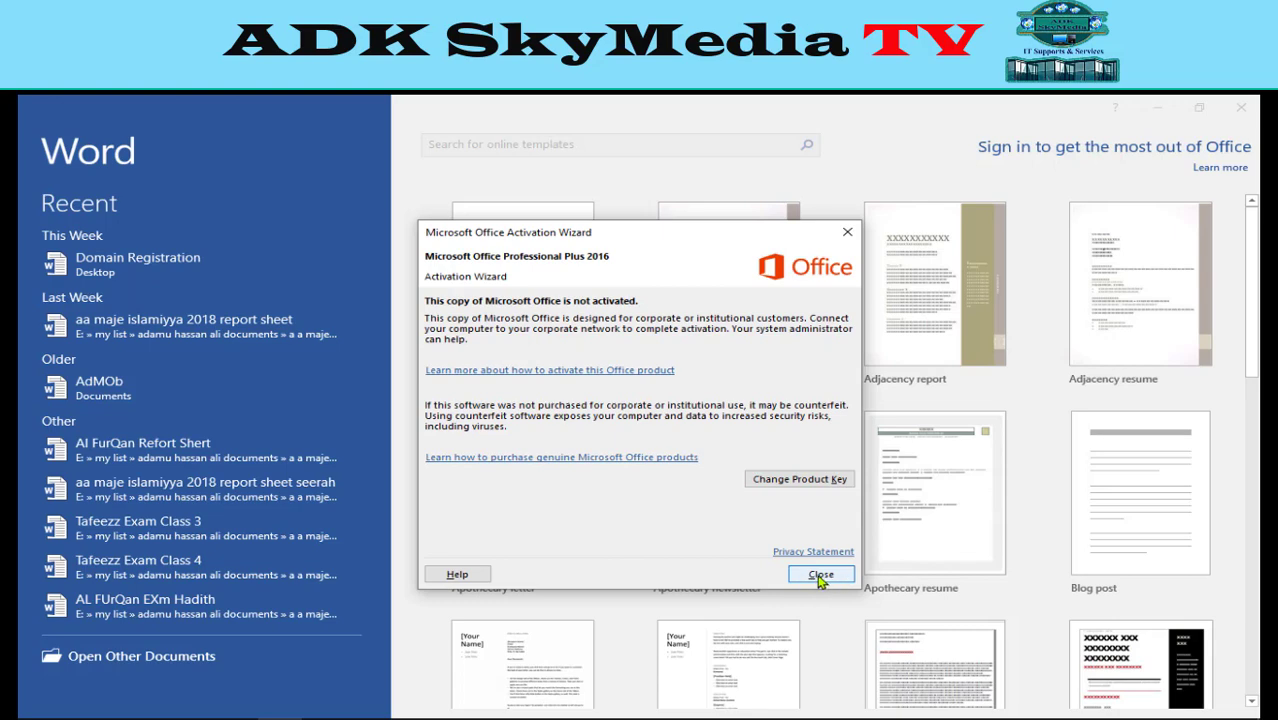
Close the Microsoft Office Activation Wizard notice
click(820, 575)
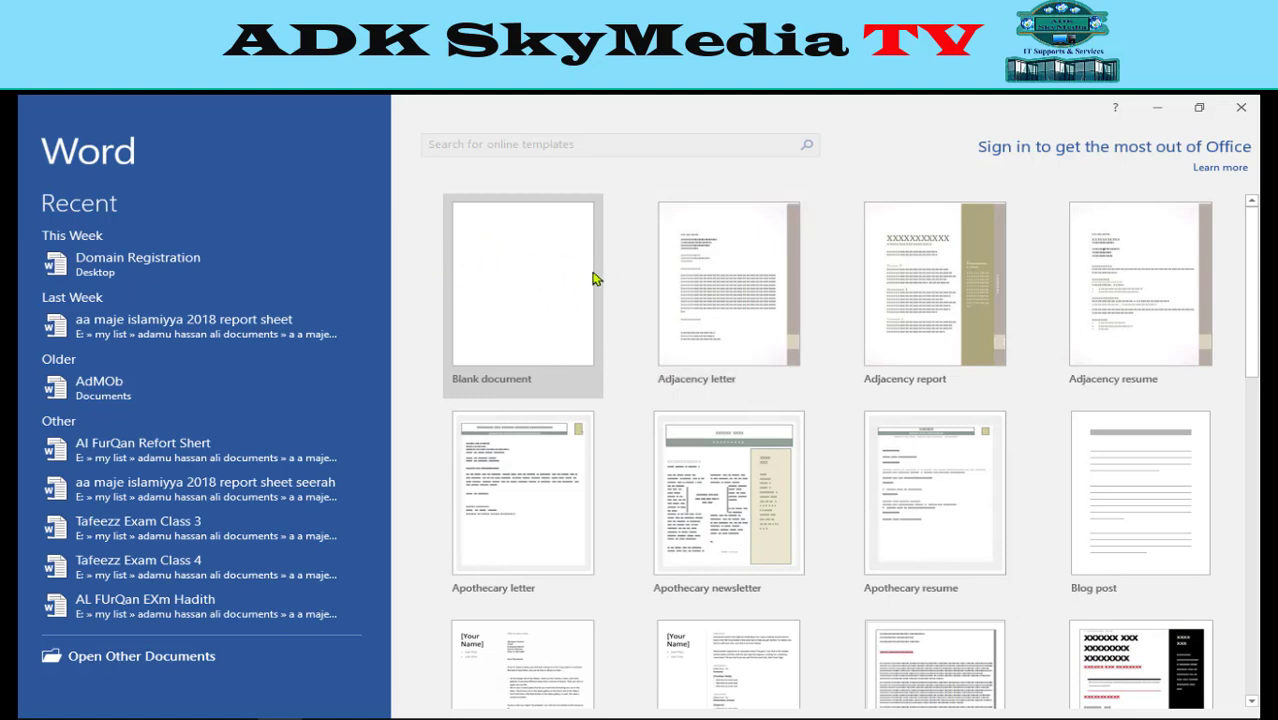
Create a new Blank document from the Word start screen
click(511, 255)
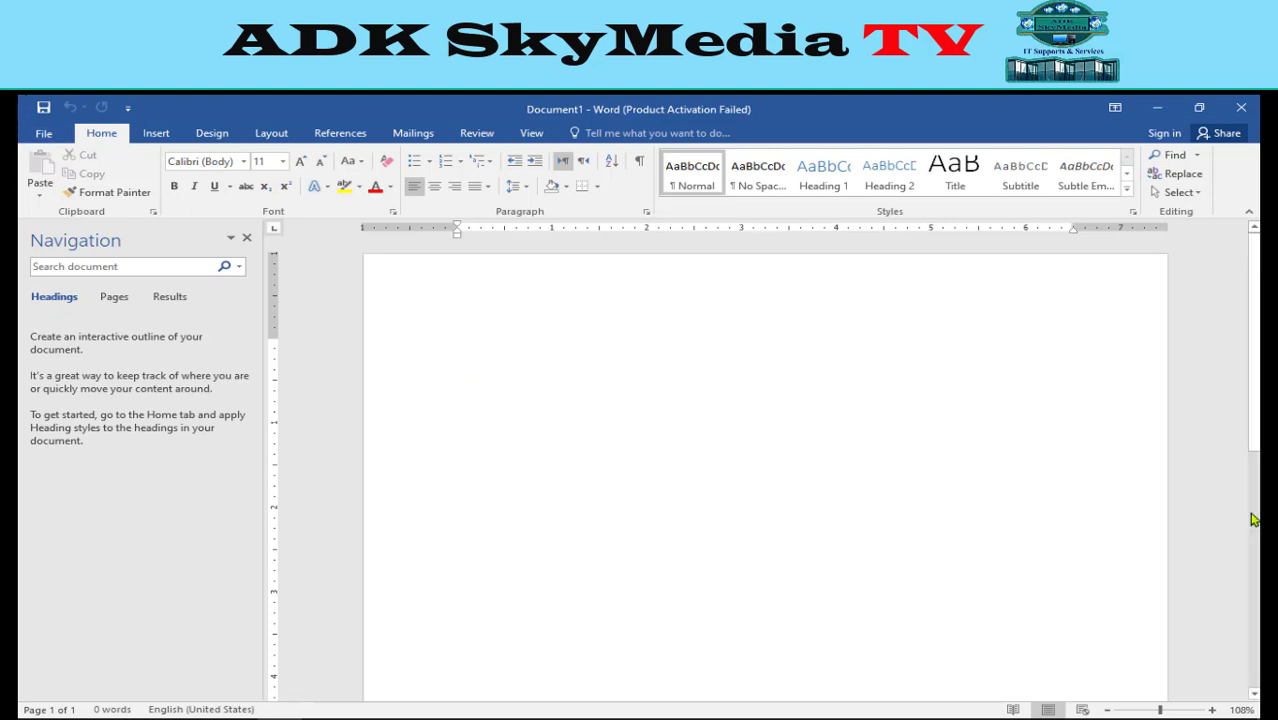
scroll(592, 440, down, 4)
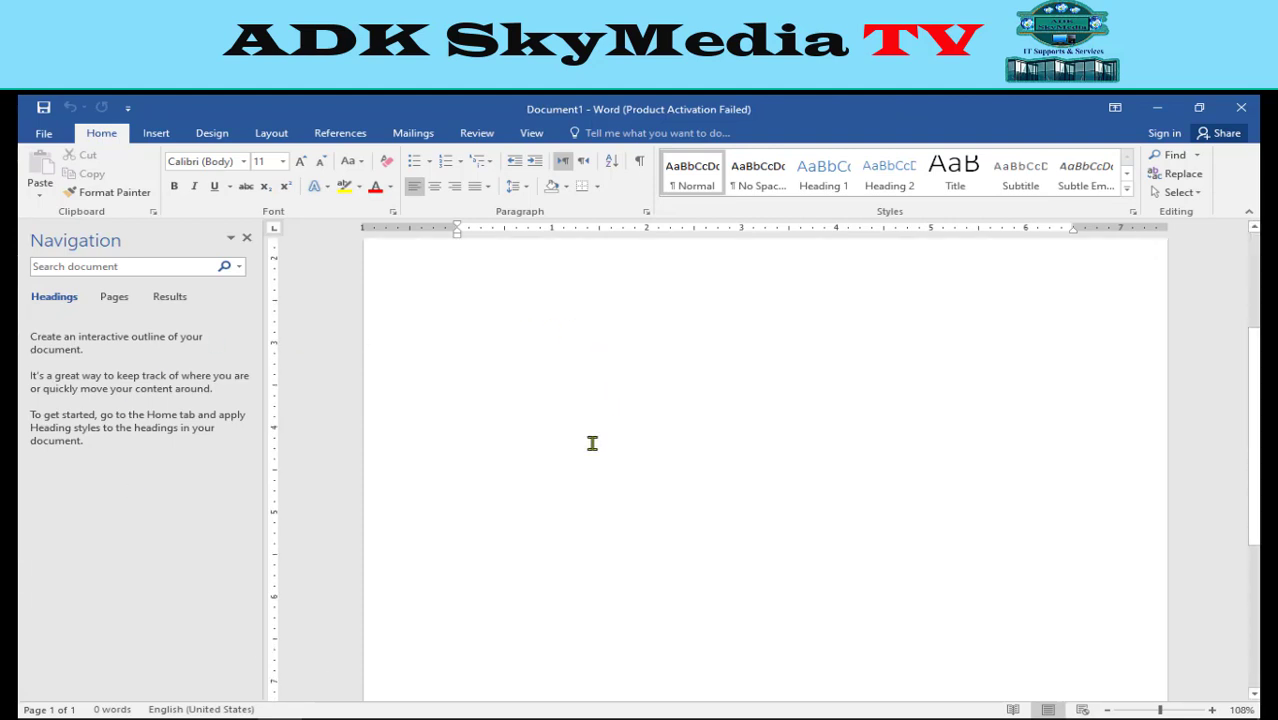
scroll(592, 443, down, 1)
scroll(537, 531, down, 2)
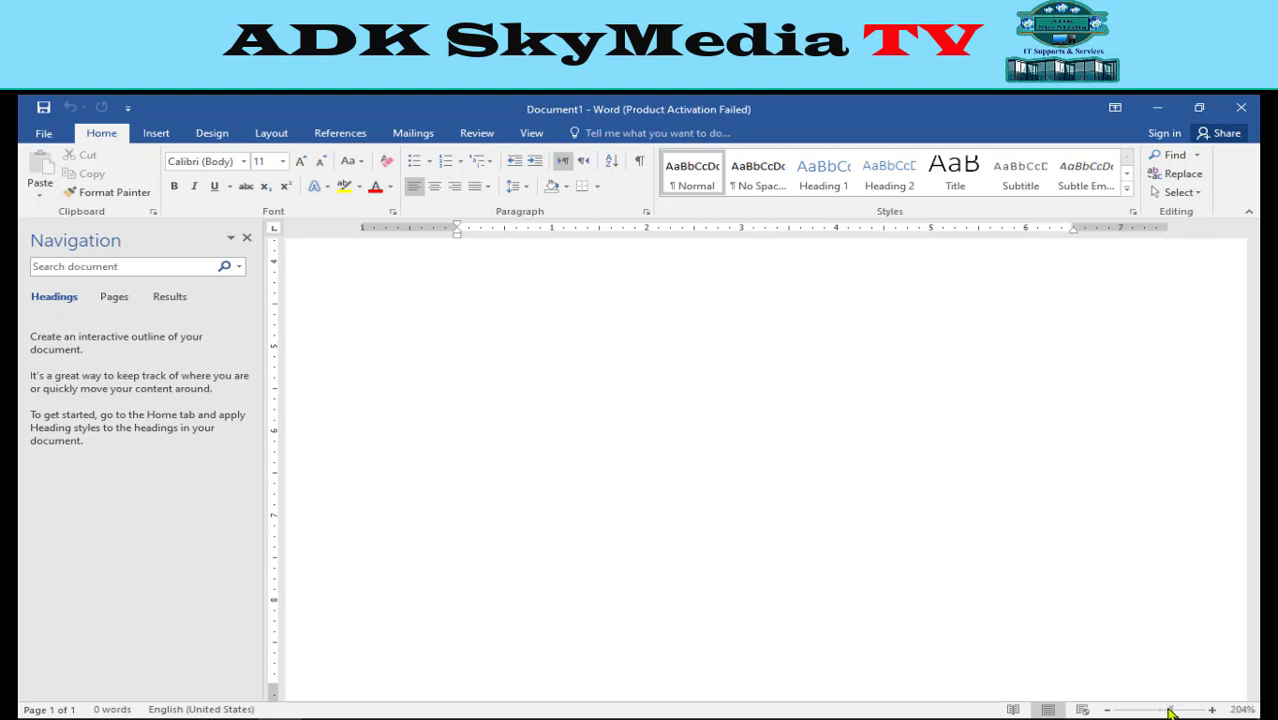
mouse_move(1160, 710)
mouse_down()
mouse_move(1125, 710)
mouse_move(1160, 710)
mouse_up()
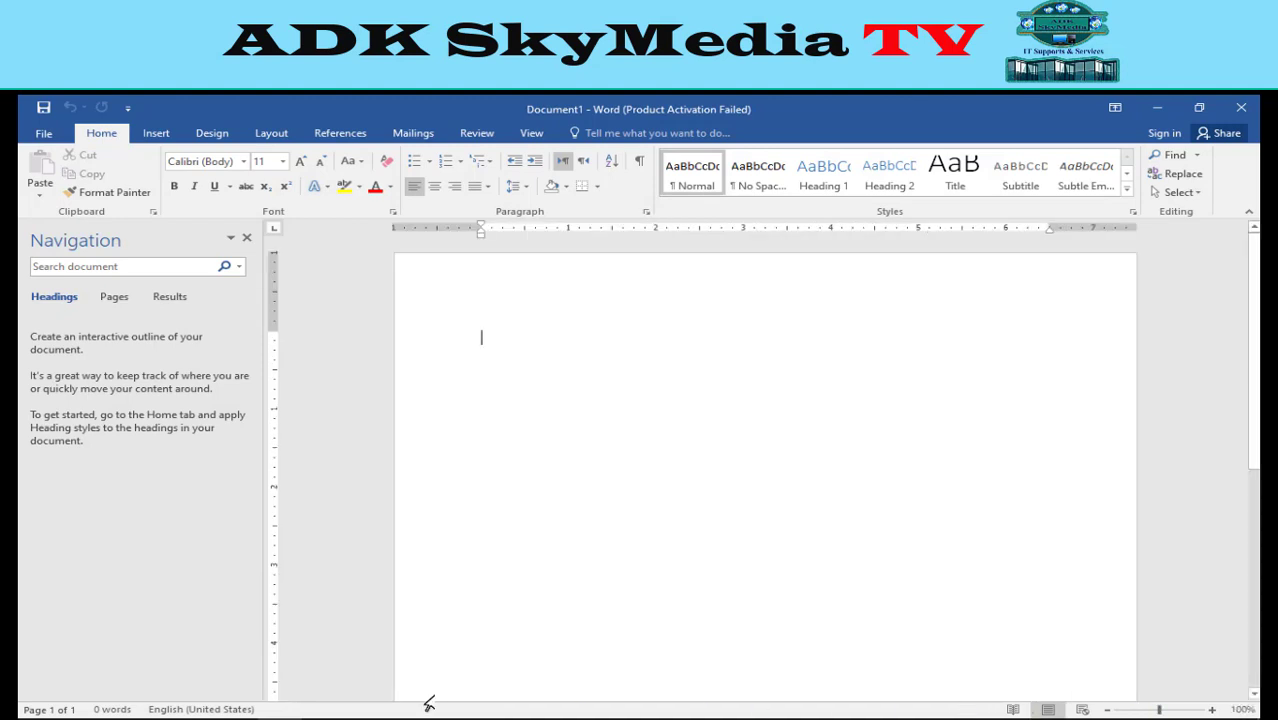
mouse_move(45, 712)
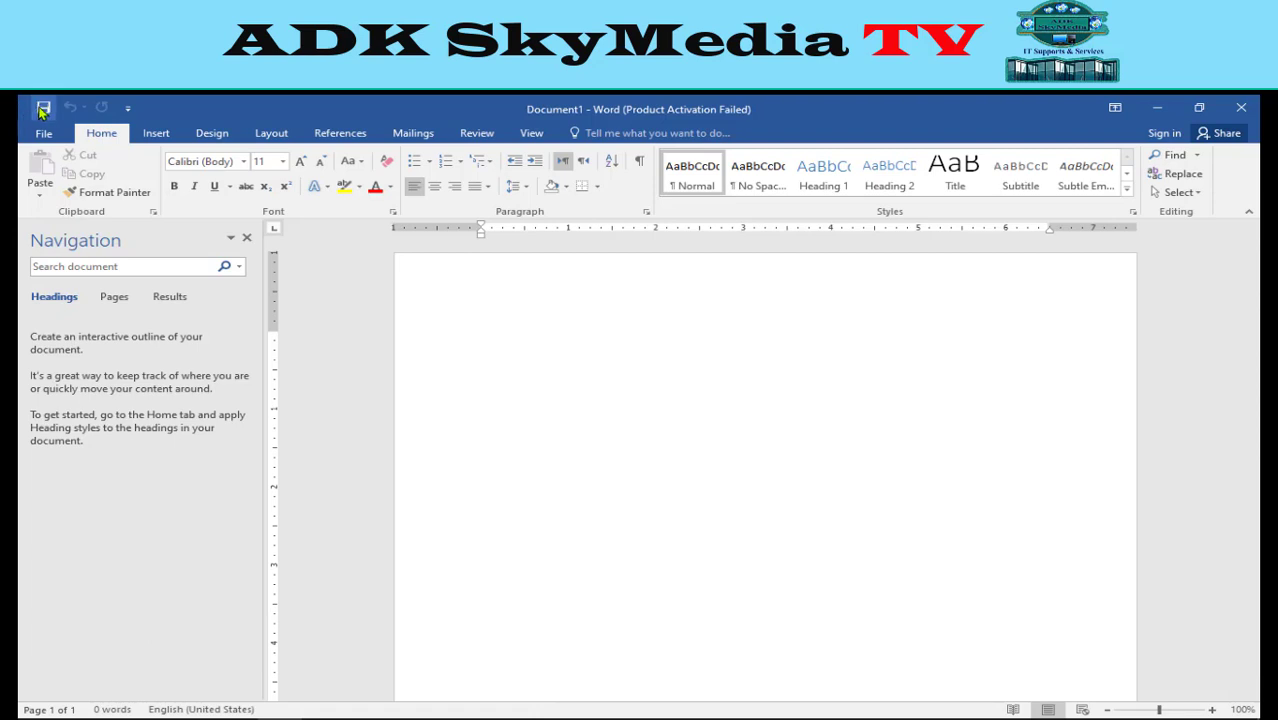
Type 'Mr AdK Skym' on the first line, saving along the way, then backspace to 'Mr AdK Sk'
click(44, 110)
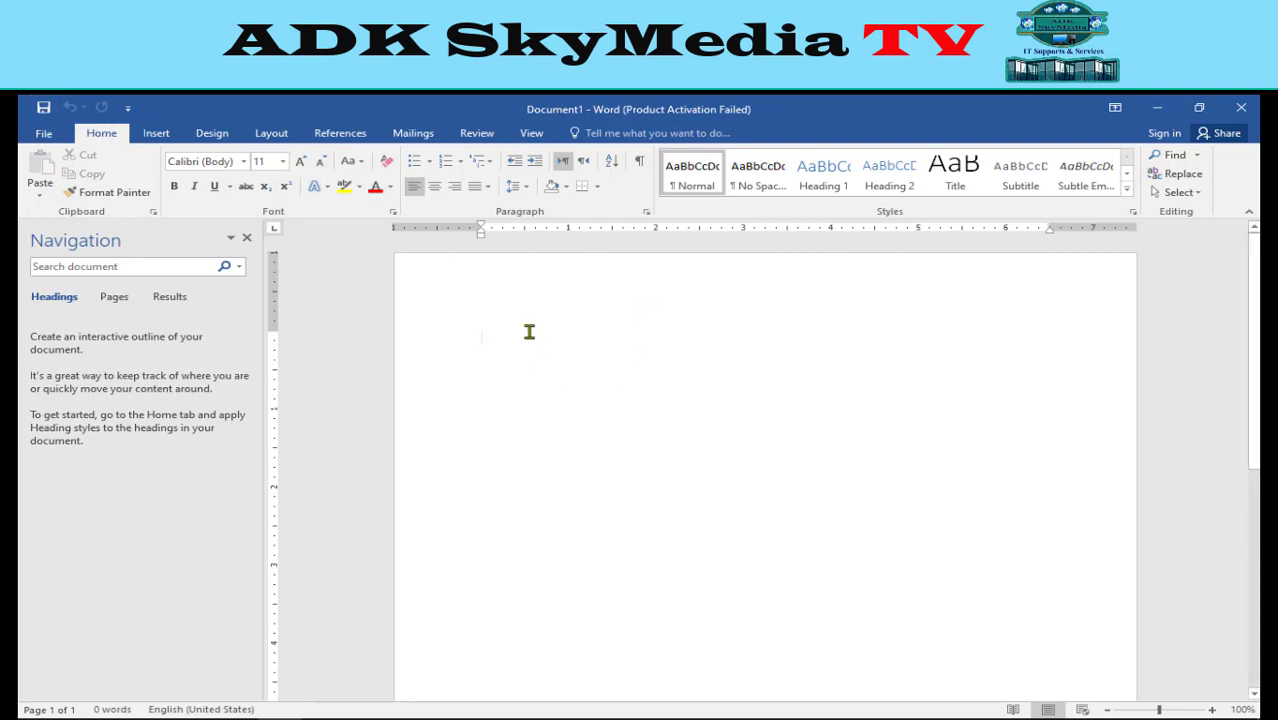
text(Mr A)
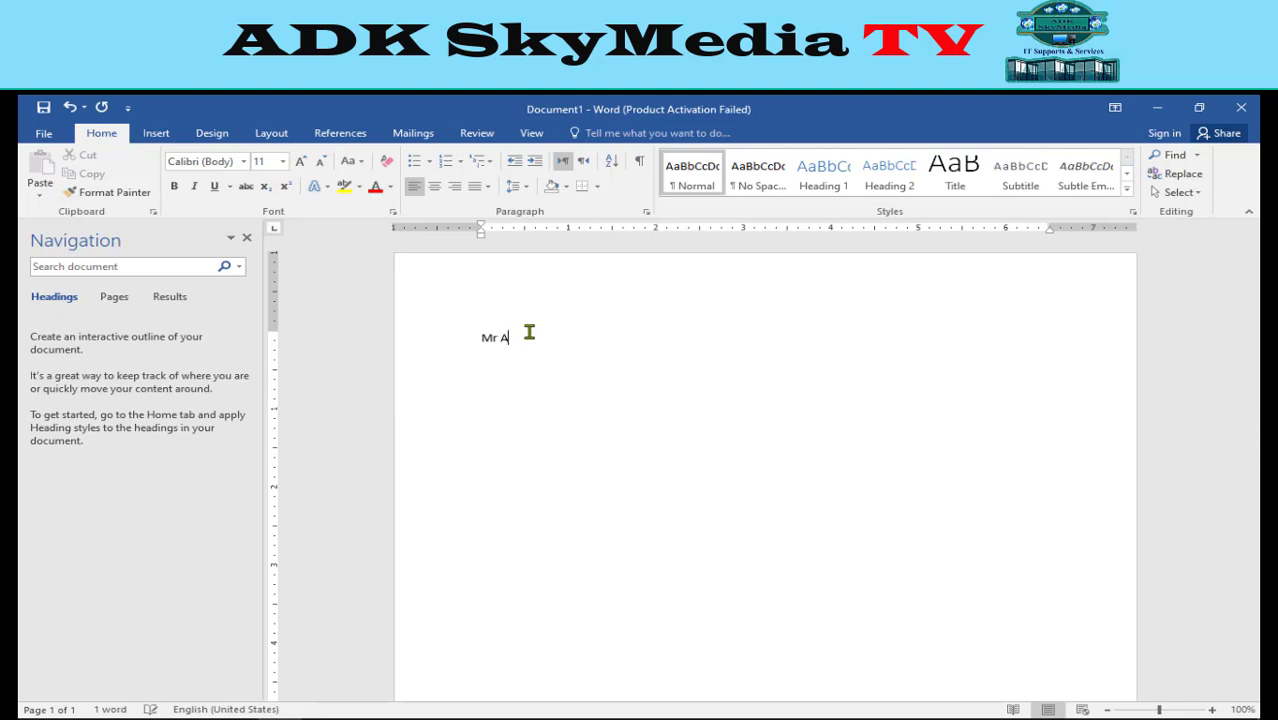
text(dK)
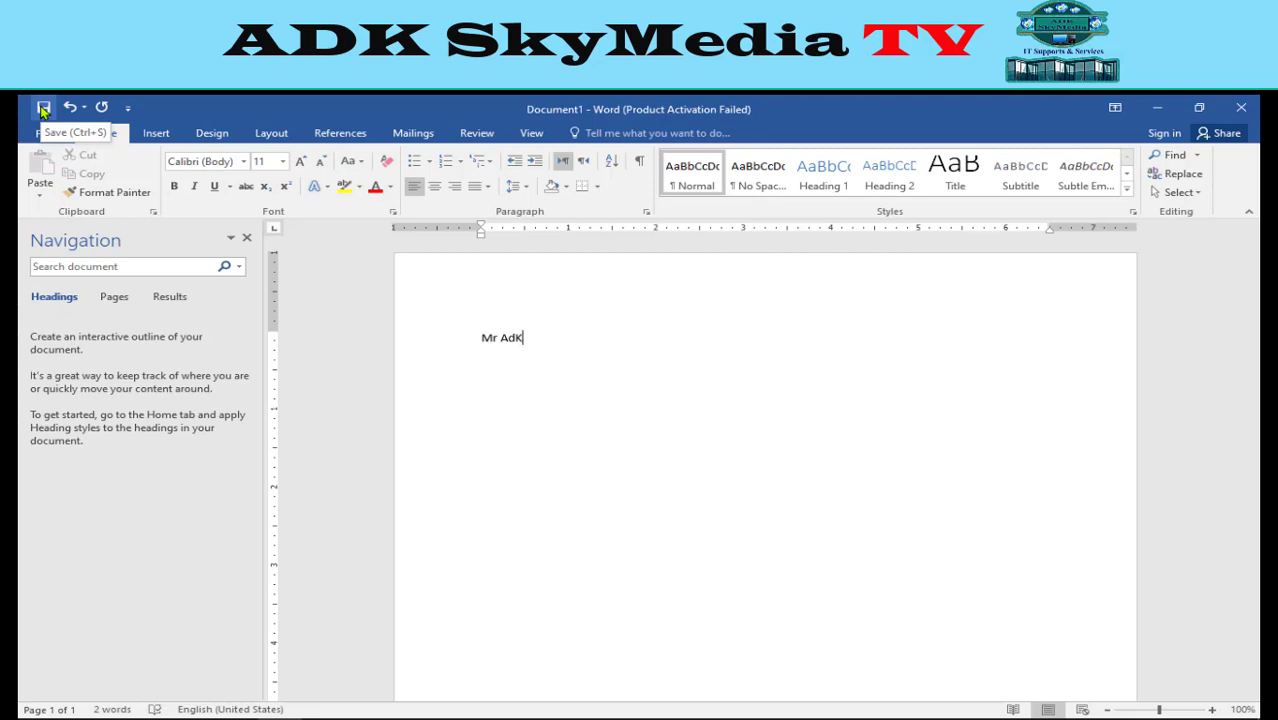
click(43, 108)
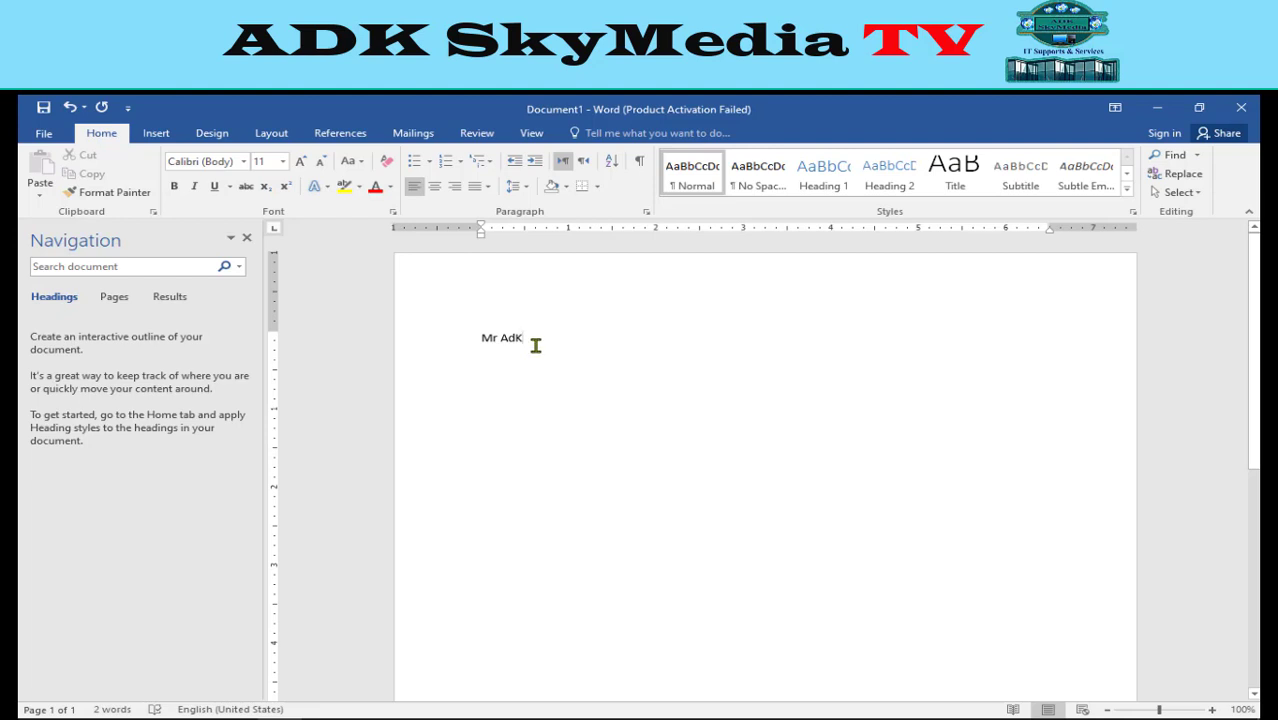
text(Sk)
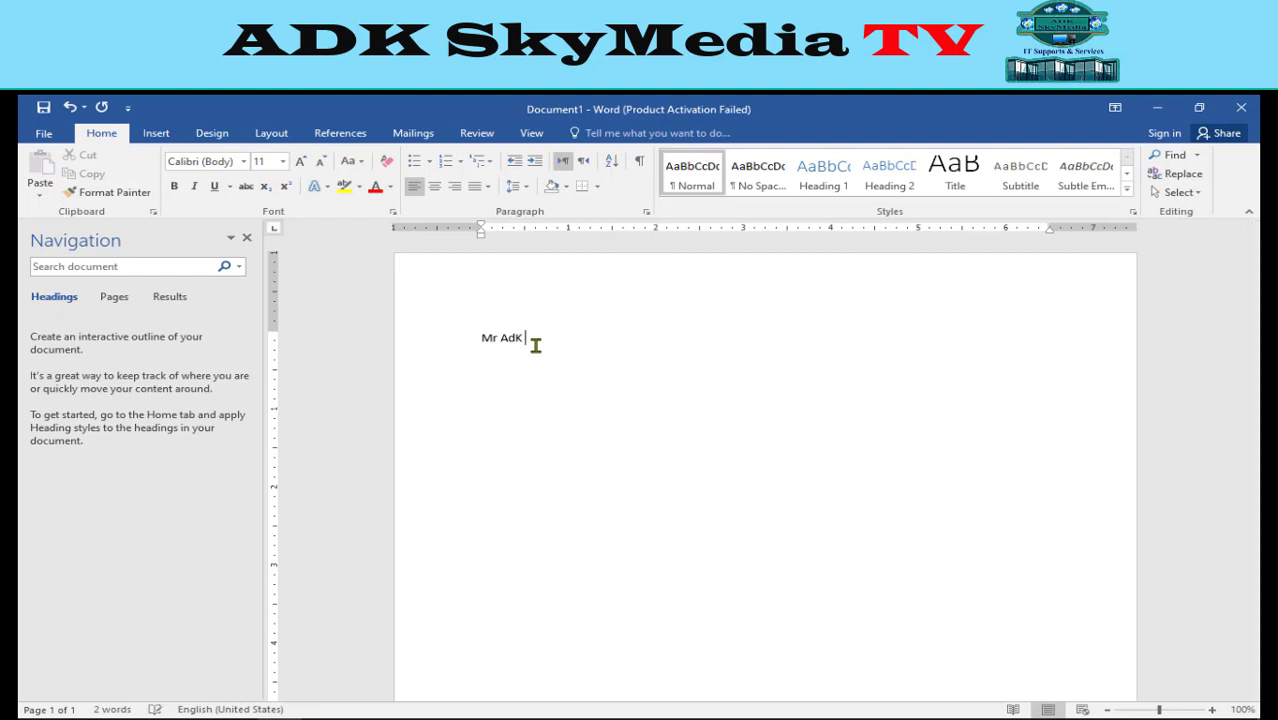
text(ymedia)
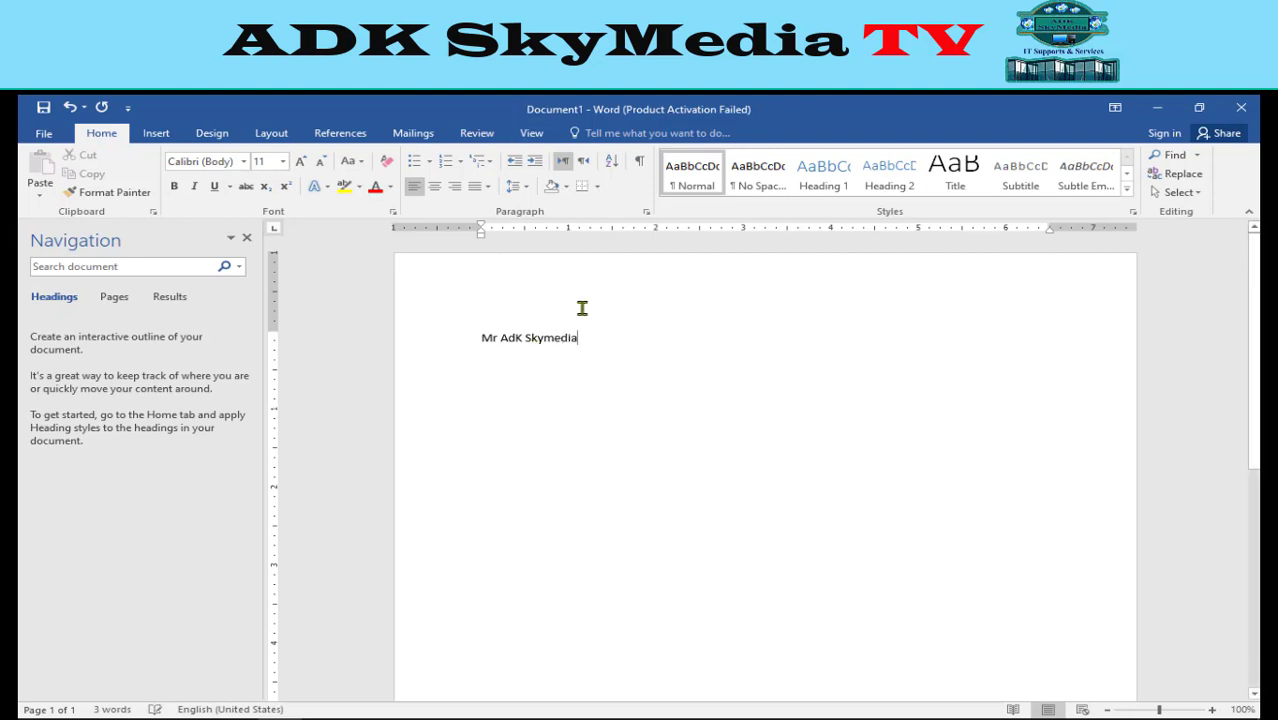
key(BackSpace)
key(BackSpace)
key(BackSpace)
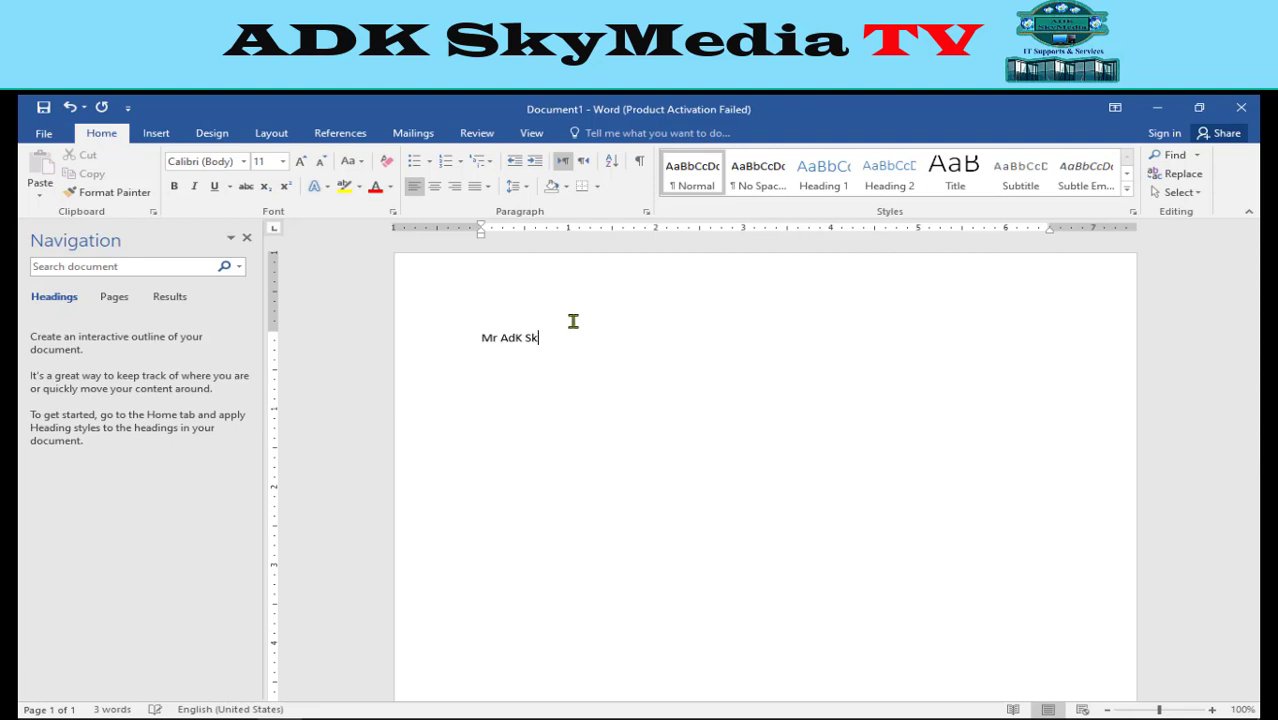
Toggle Undo and Redo to bring back Skymedia, then delete with Backspace
click(70, 110)
click(101, 108)
click(70, 108)
click(70, 110)
click(99, 108)
key(BackSpace)
key(BackSpace)
key(BackSpace)
key(BackSpace)
key(BackSpace)
key(BackSpace)
key(BackSpace)
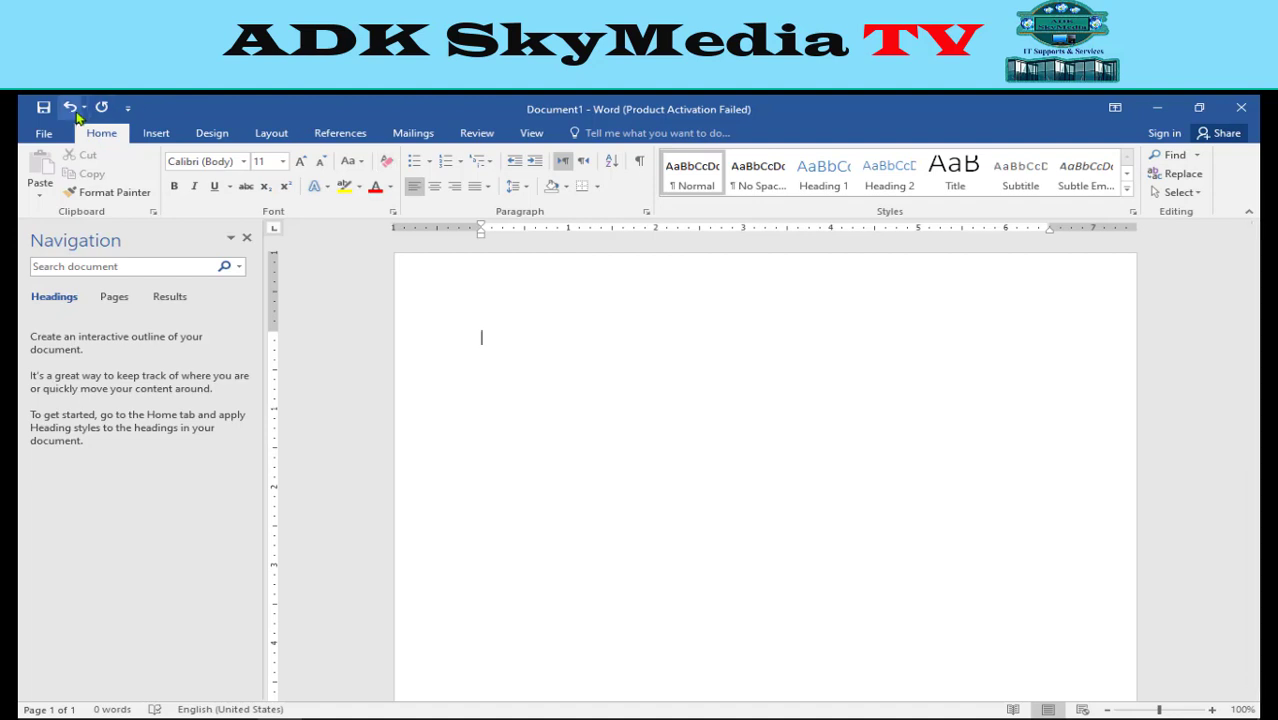
Undo repeatedly to restore the deleted letters of 'Mr AdK Skymedia'
click(70, 108)
click(72, 110)
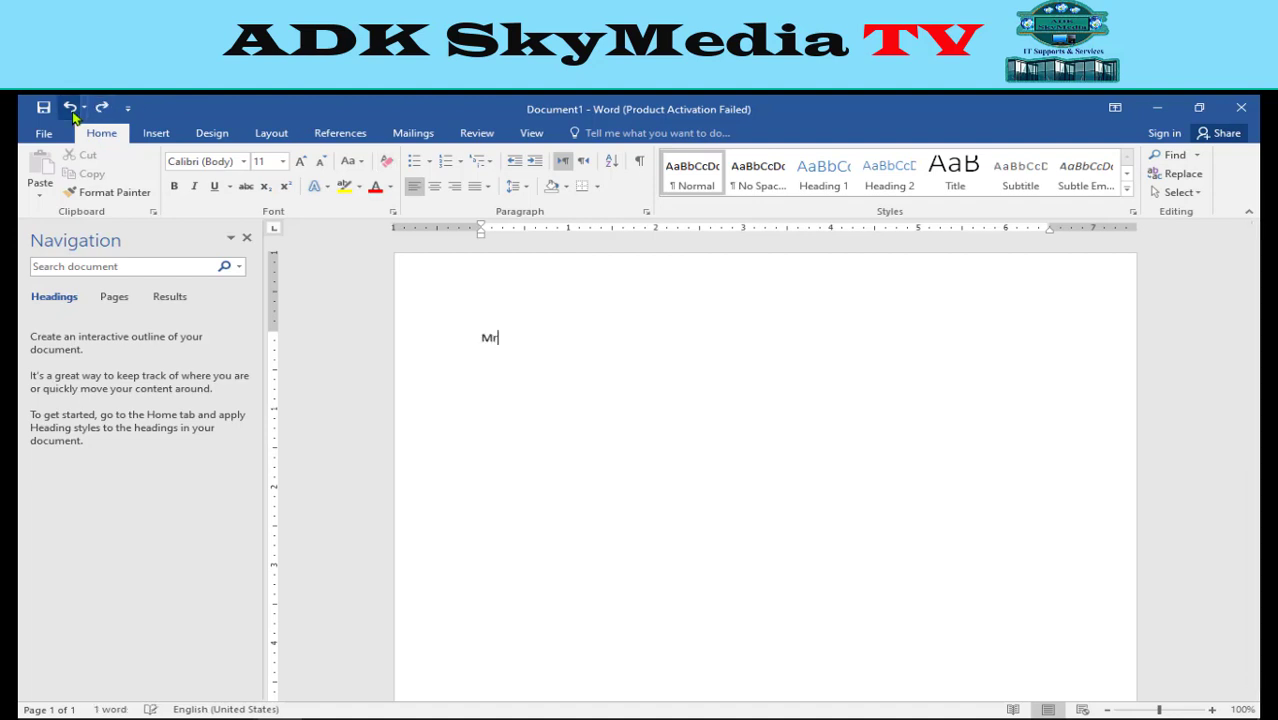
click(72, 110)
click(72, 110)
text(AdK S)
click(70, 108)
click(72, 110)
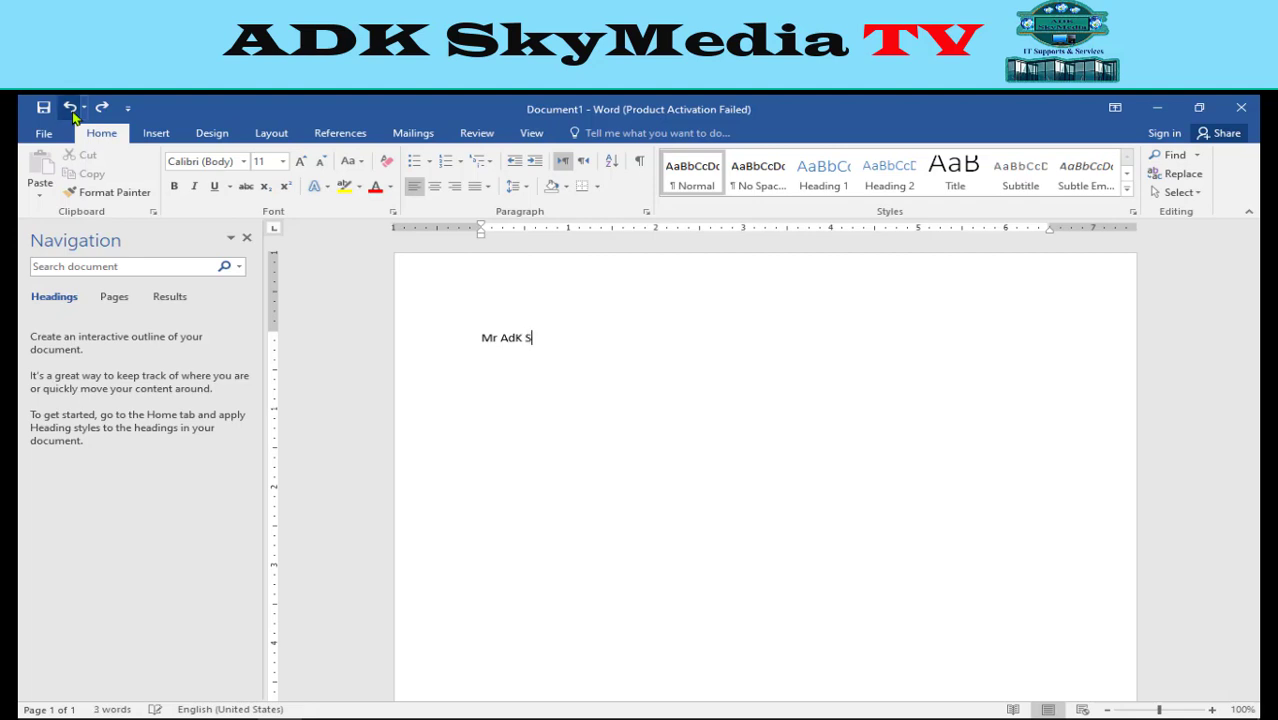
click(72, 110)
click(72, 110)
Type 'edi', undo and redo it, then backspace until the line reads 'Mr AdK S'
text(e)
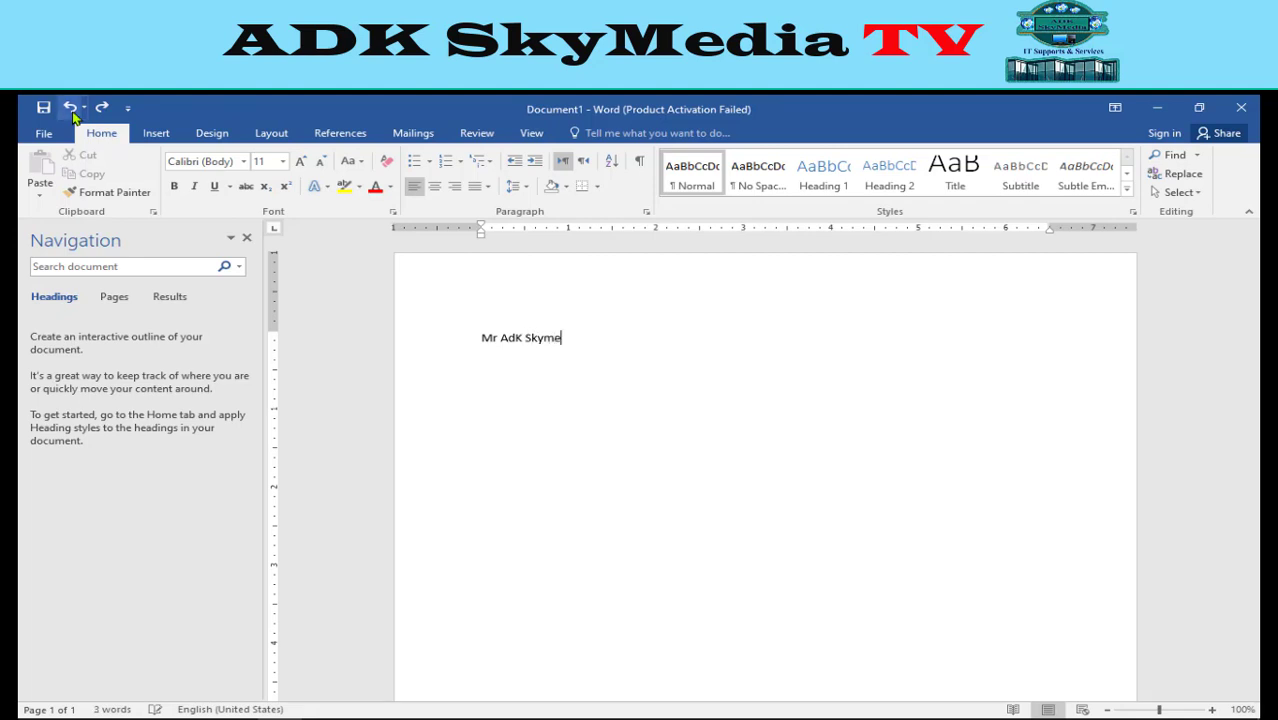
text(dia)
click(72, 112)
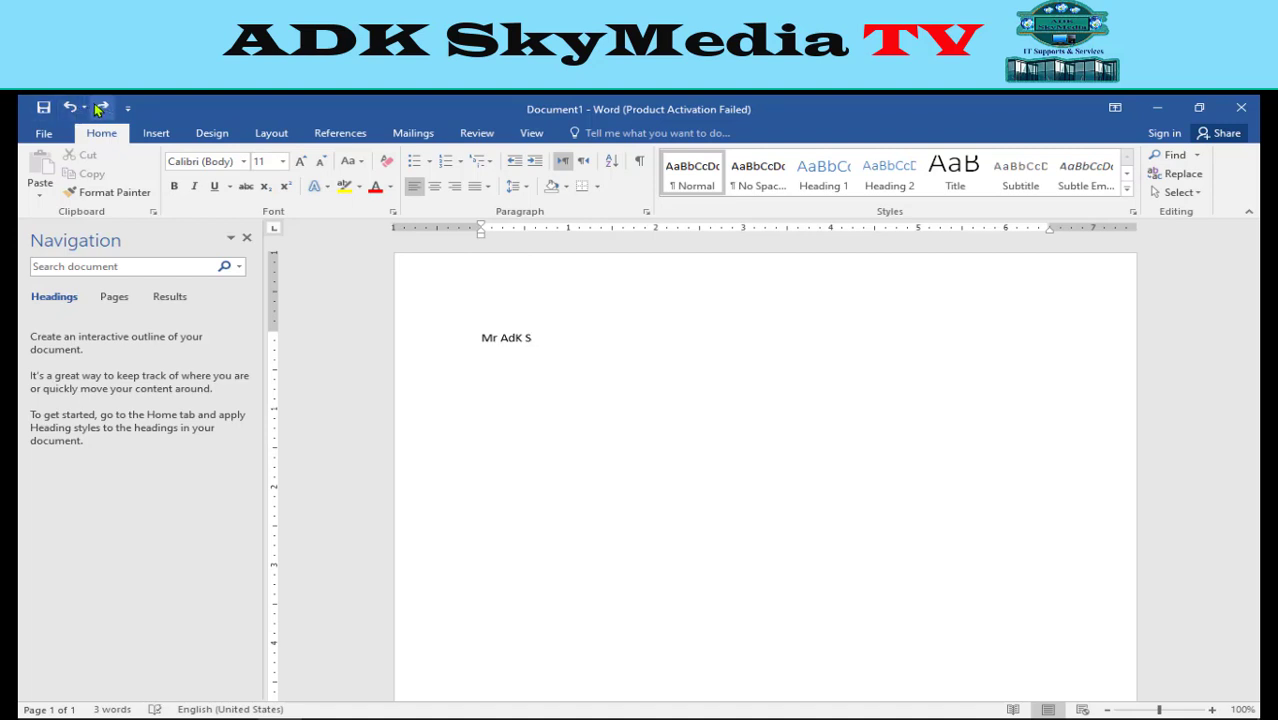
click(102, 112)
key(BackSpace)
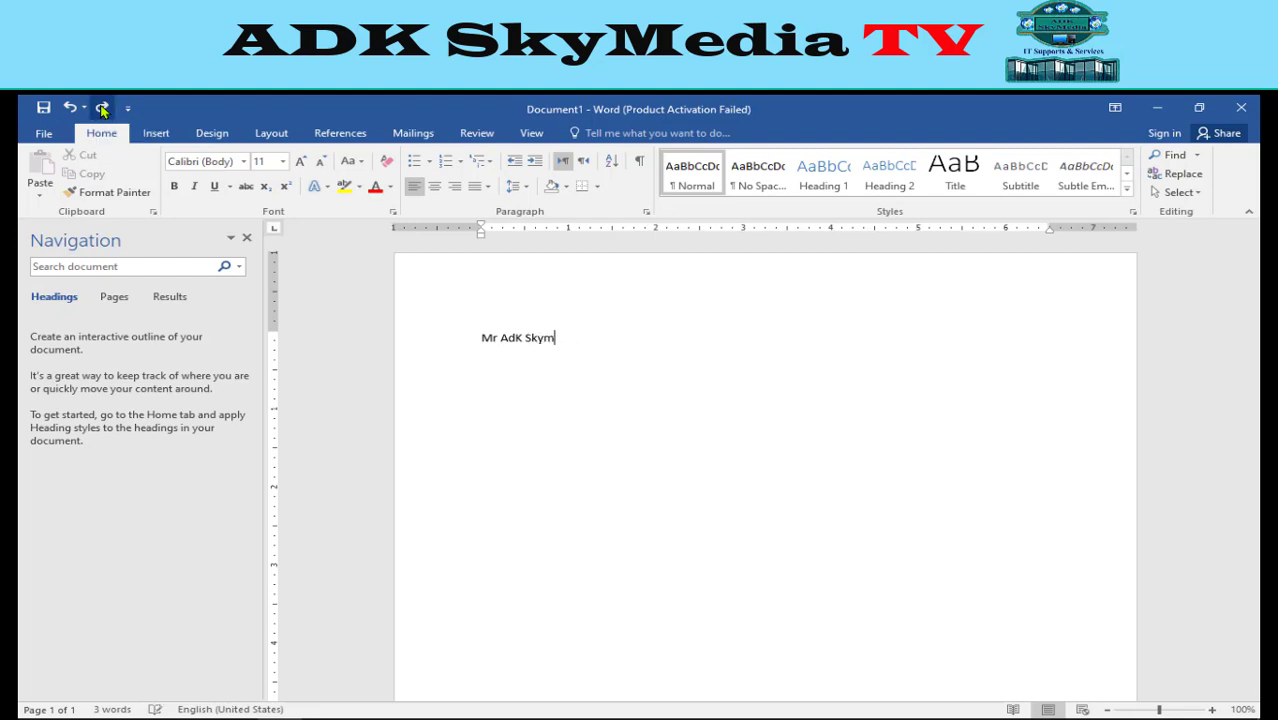
key(BackSpace)
key(BackSpace)
key(BackSpace)
key(BackSpace)
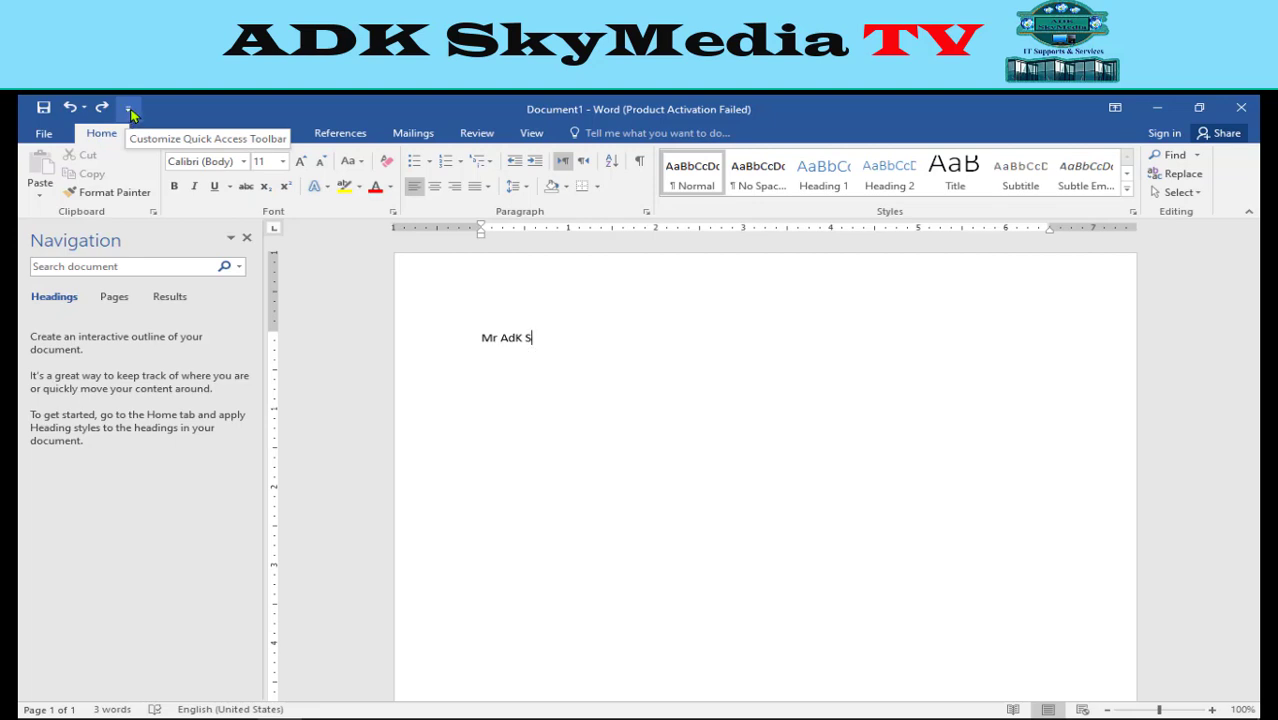
Uncheck Save in the Customize Quick Access Toolbar list
click(129, 109)
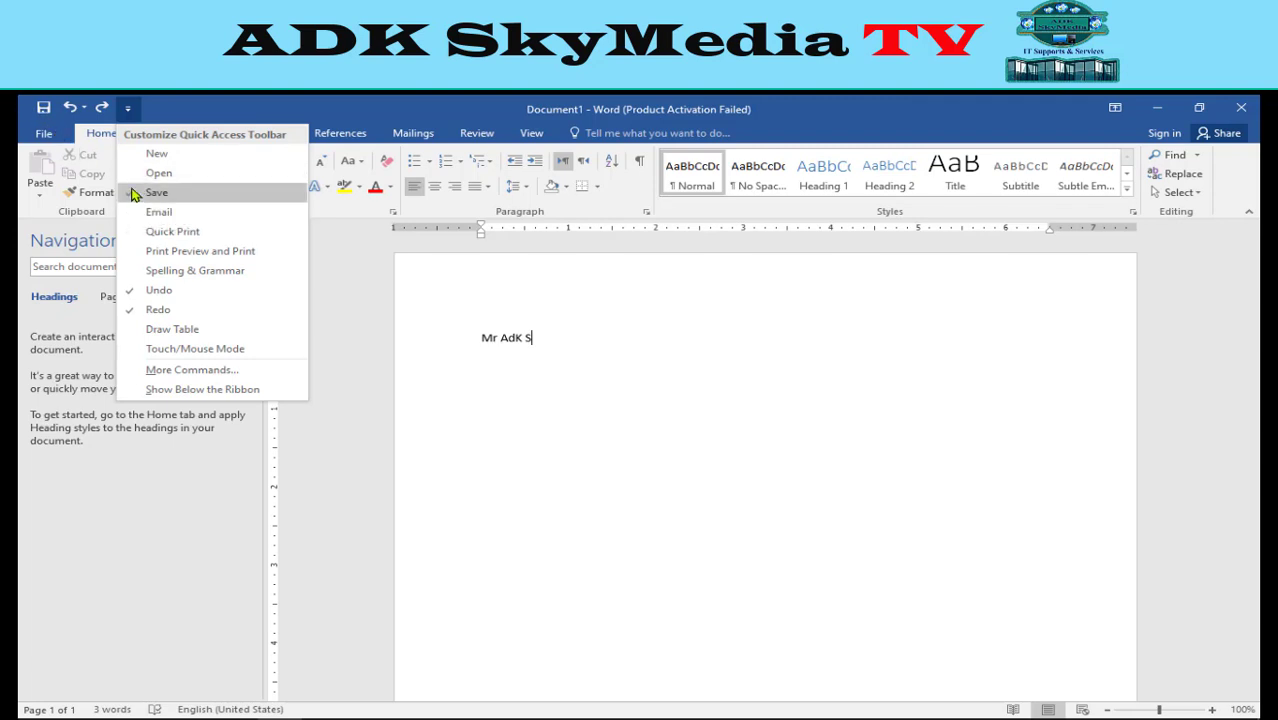
click(131, 196)
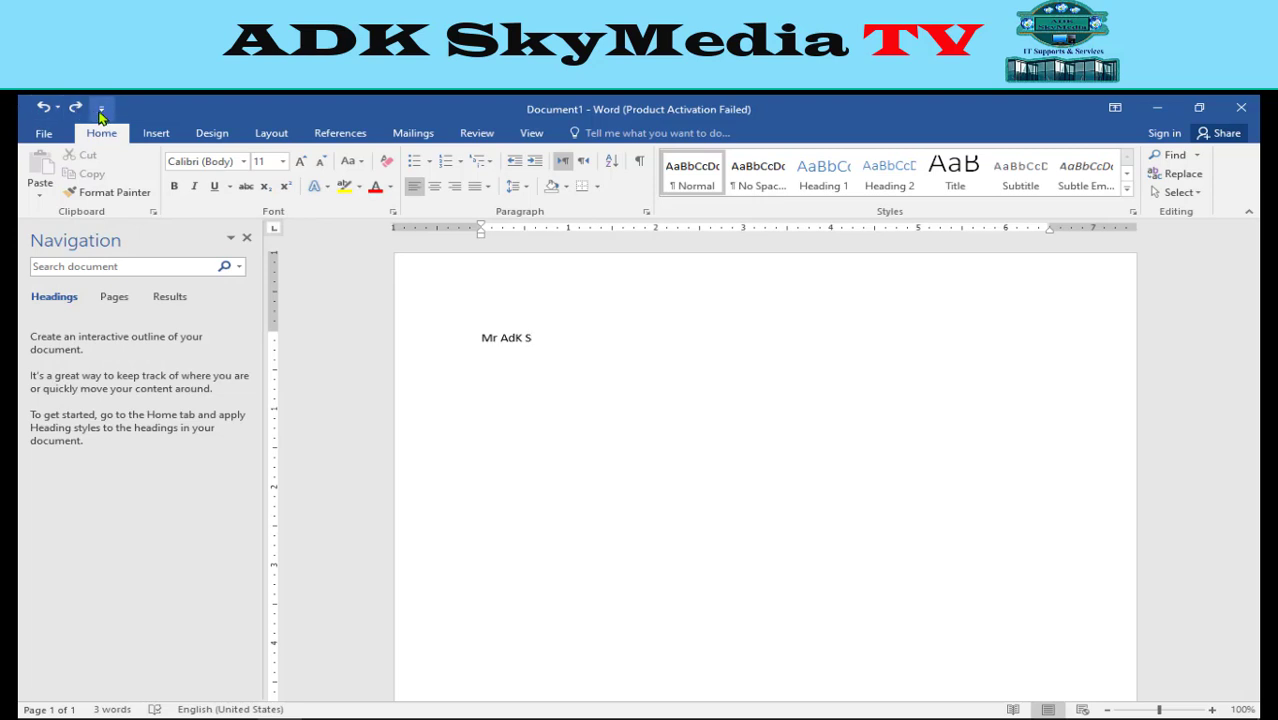
Re-add Save to the Quick Access Toolbar, and toggle Undo and Redo off and back on
click(101, 112)
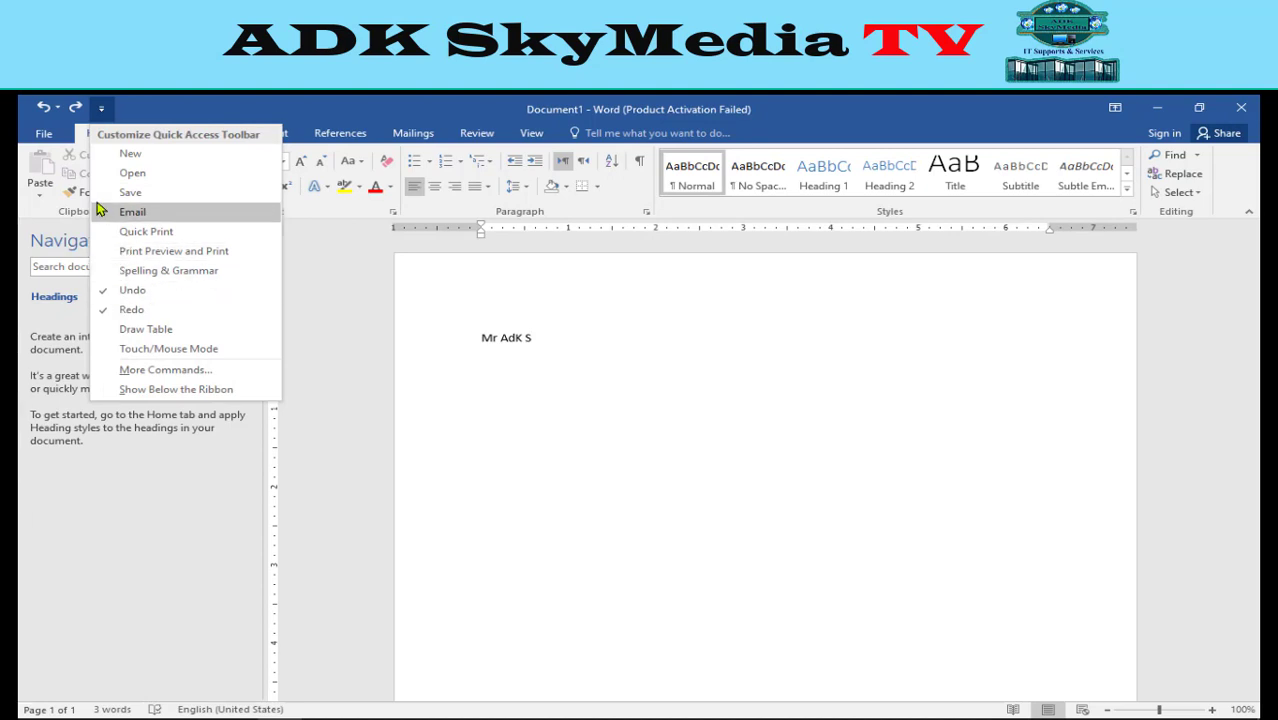
click(109, 196)
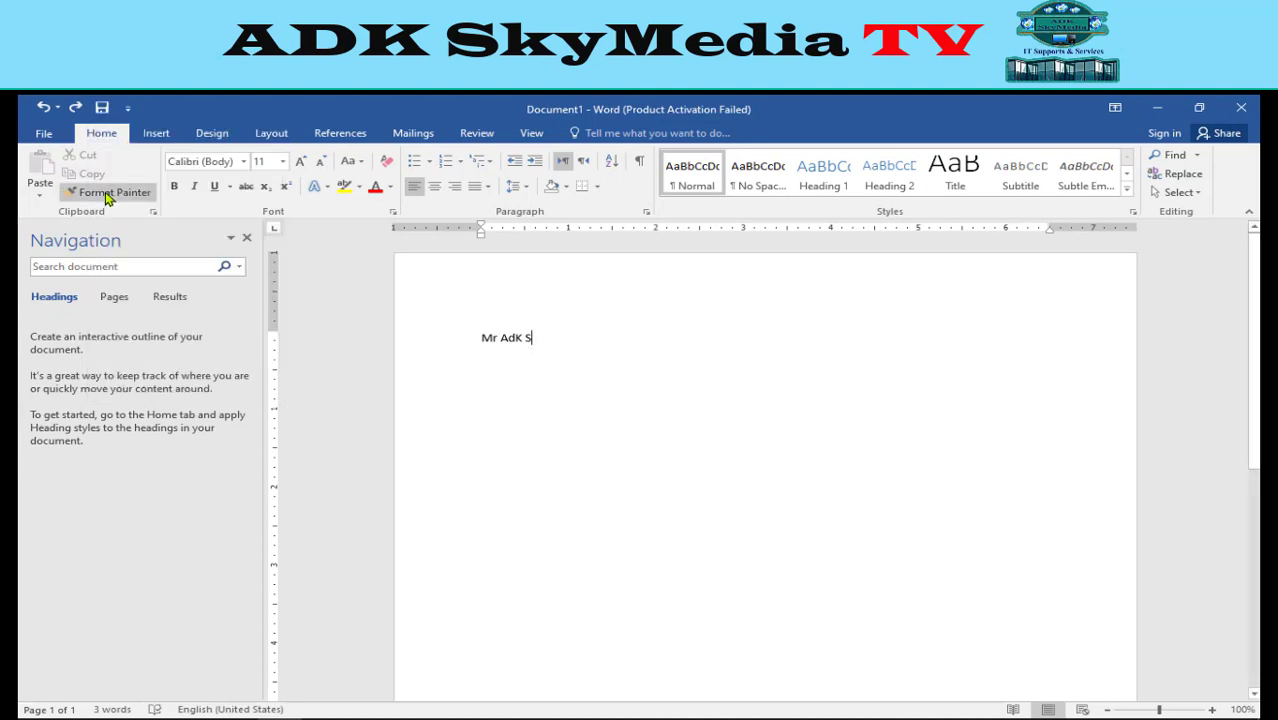
click(128, 110)
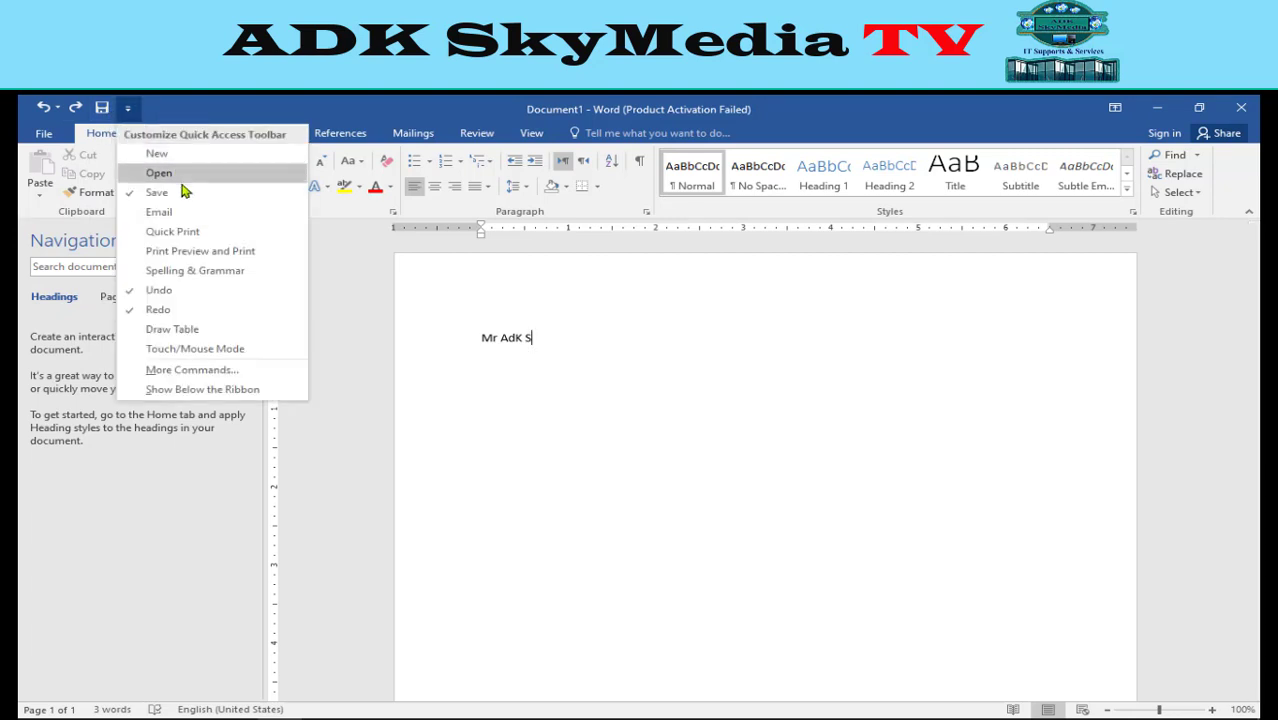
click(135, 296)
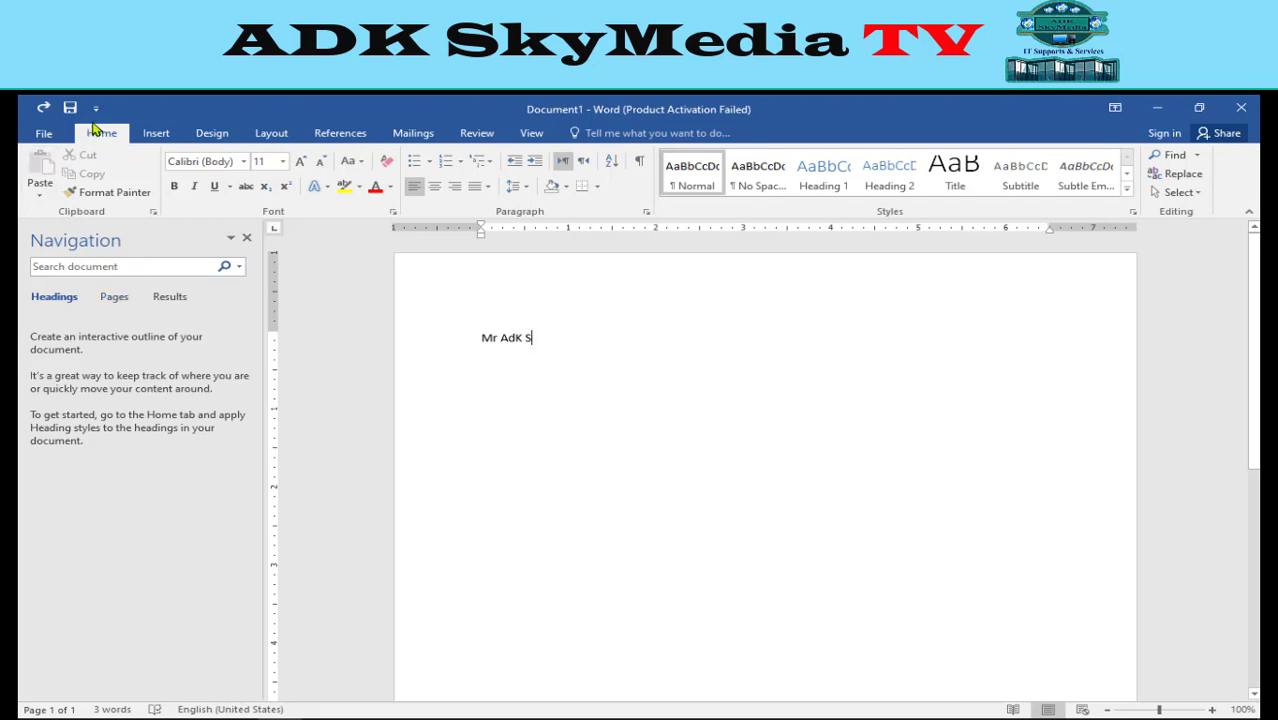
click(96, 108)
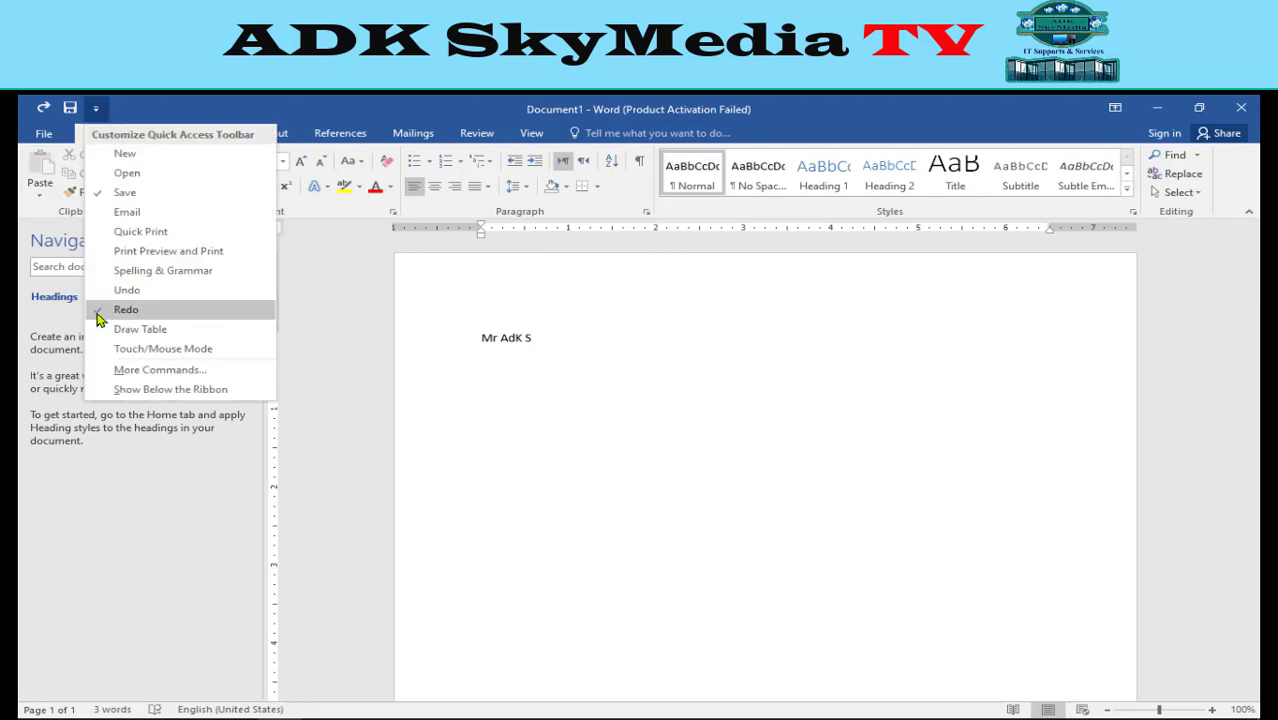
click(98, 312)
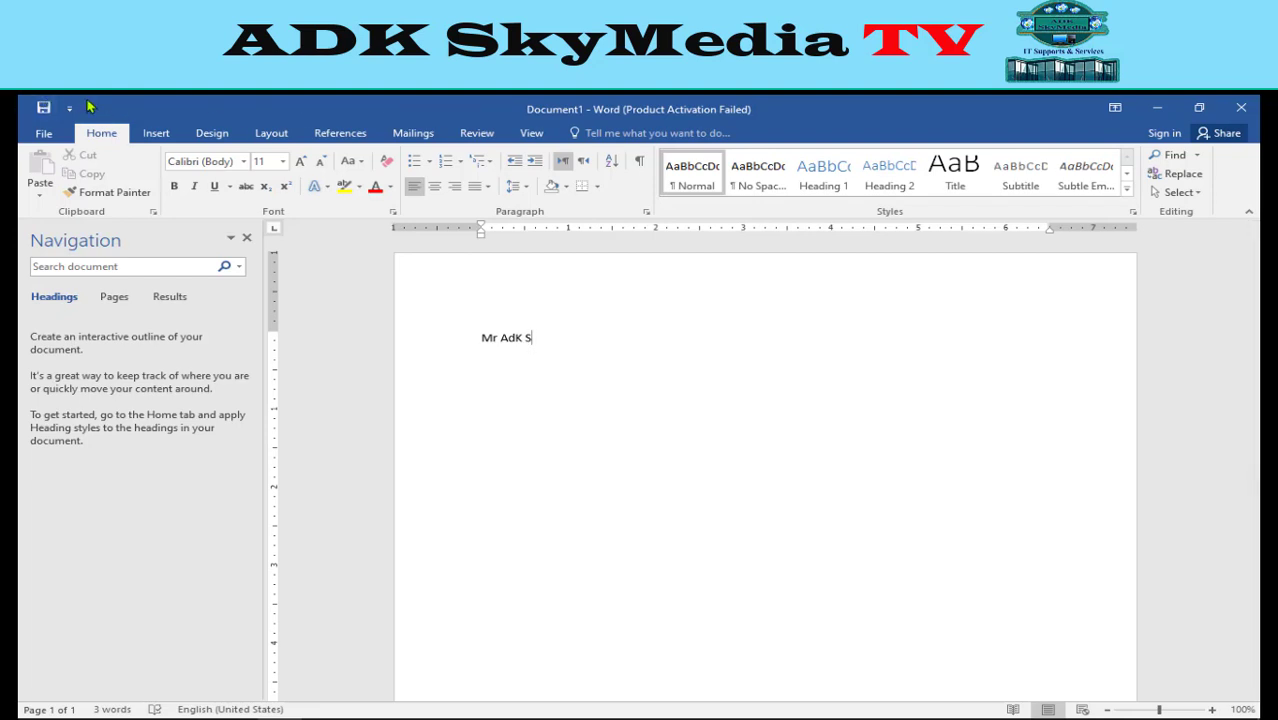
click(69, 107)
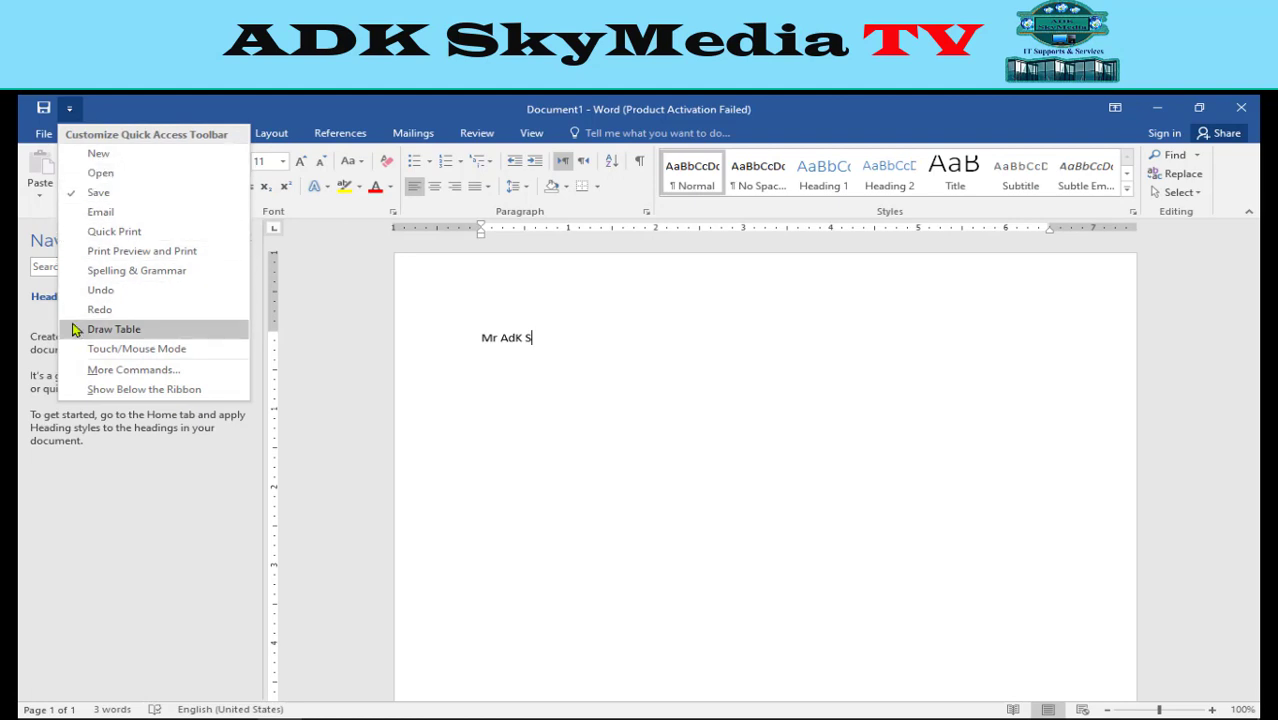
click(82, 290)
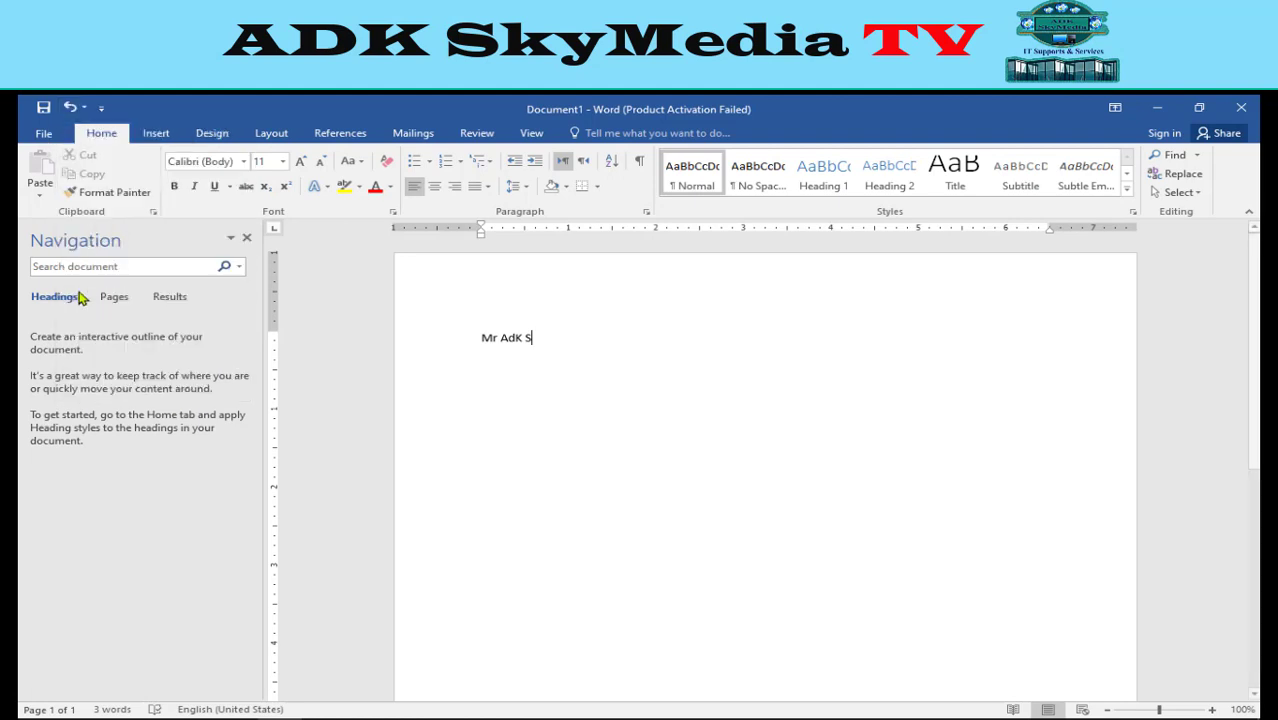
click(101, 107)
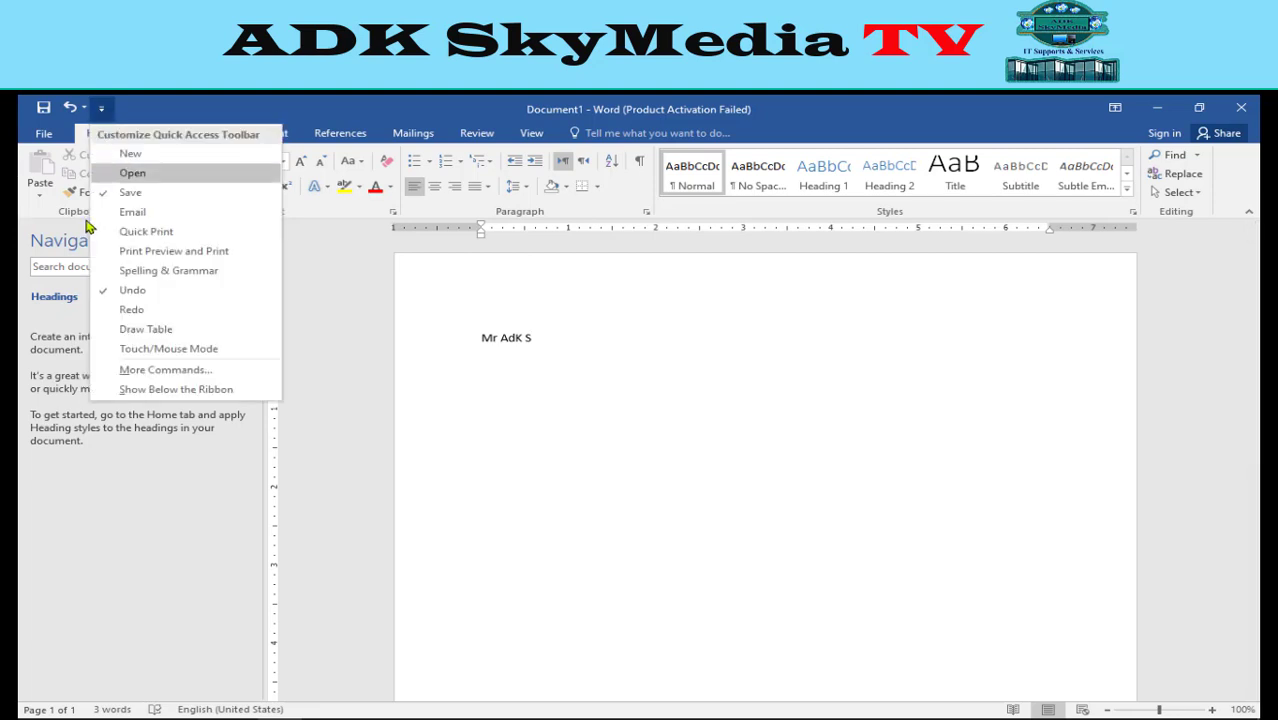
click(112, 309)
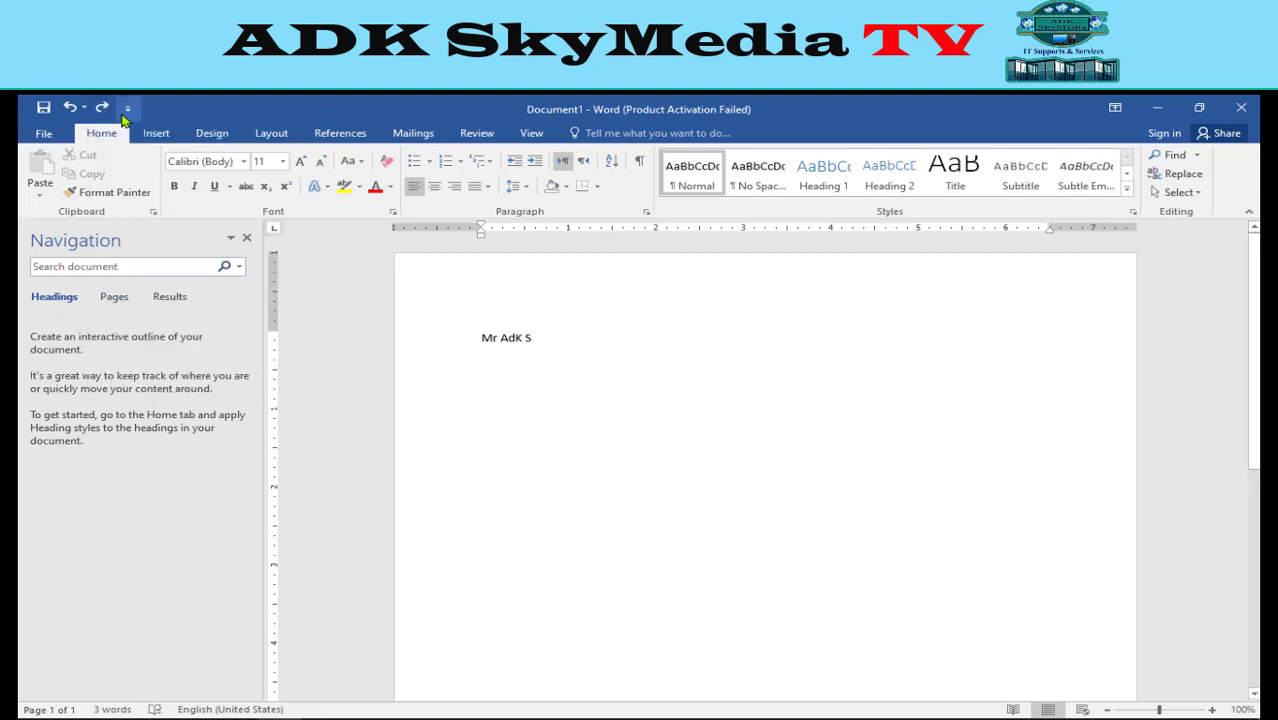
Add New and Open shortcuts to the Quick Access Toolbar
click(127, 108)
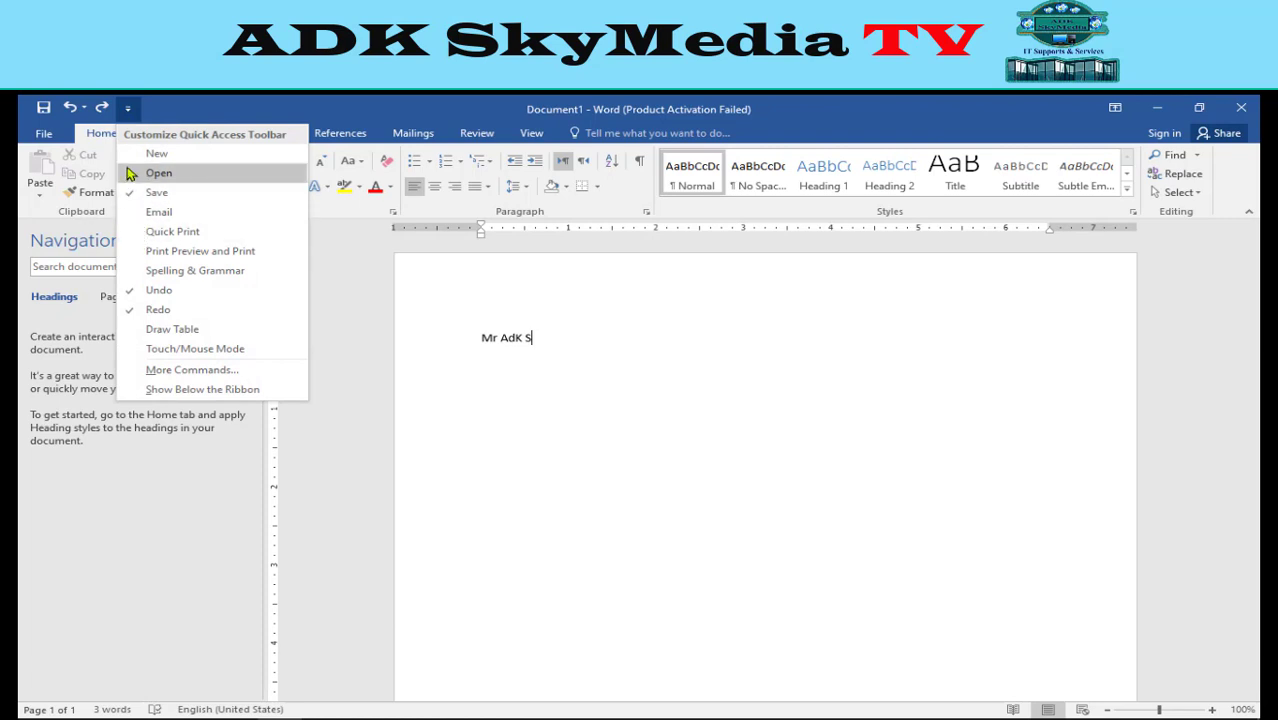
click(156, 153)
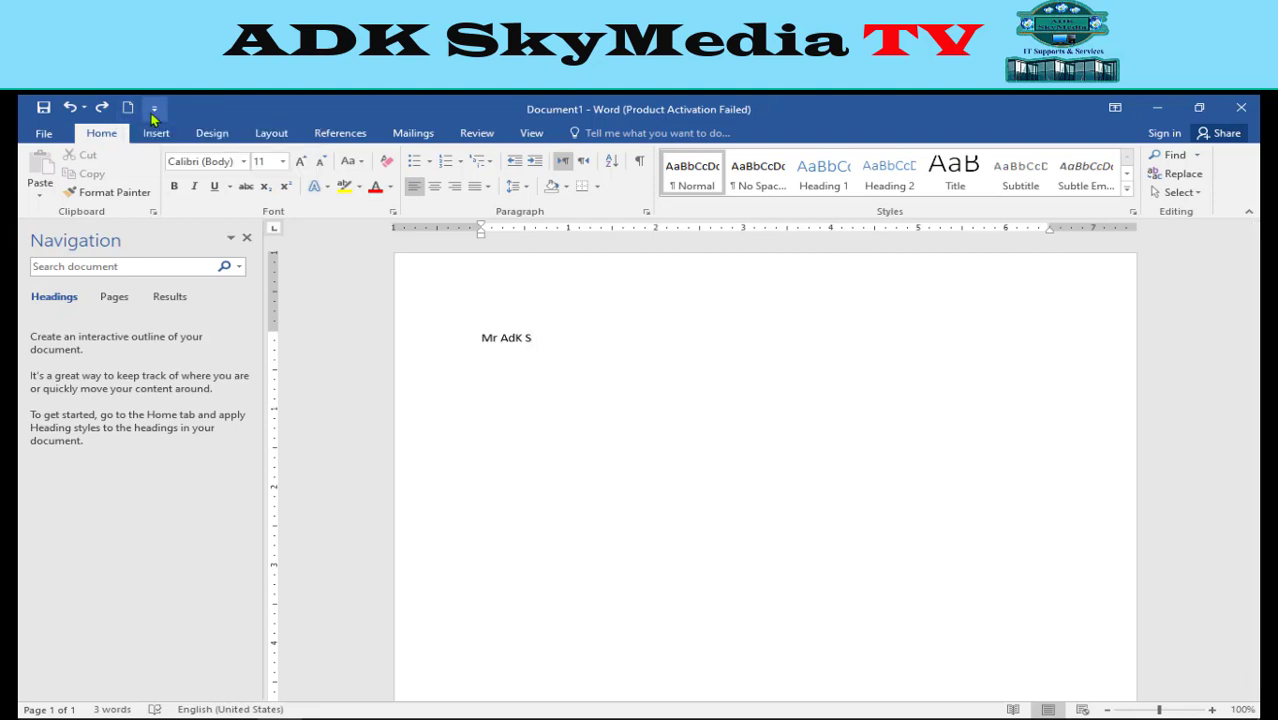
click(154, 108)
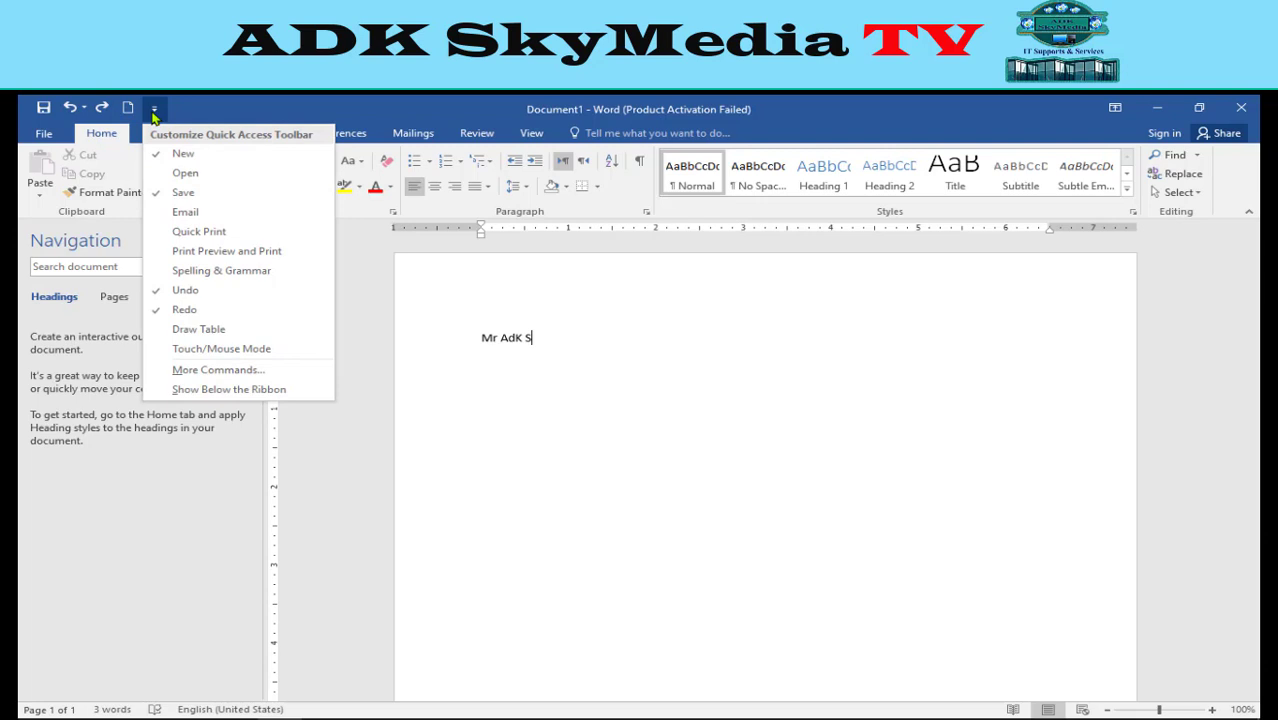
click(180, 173)
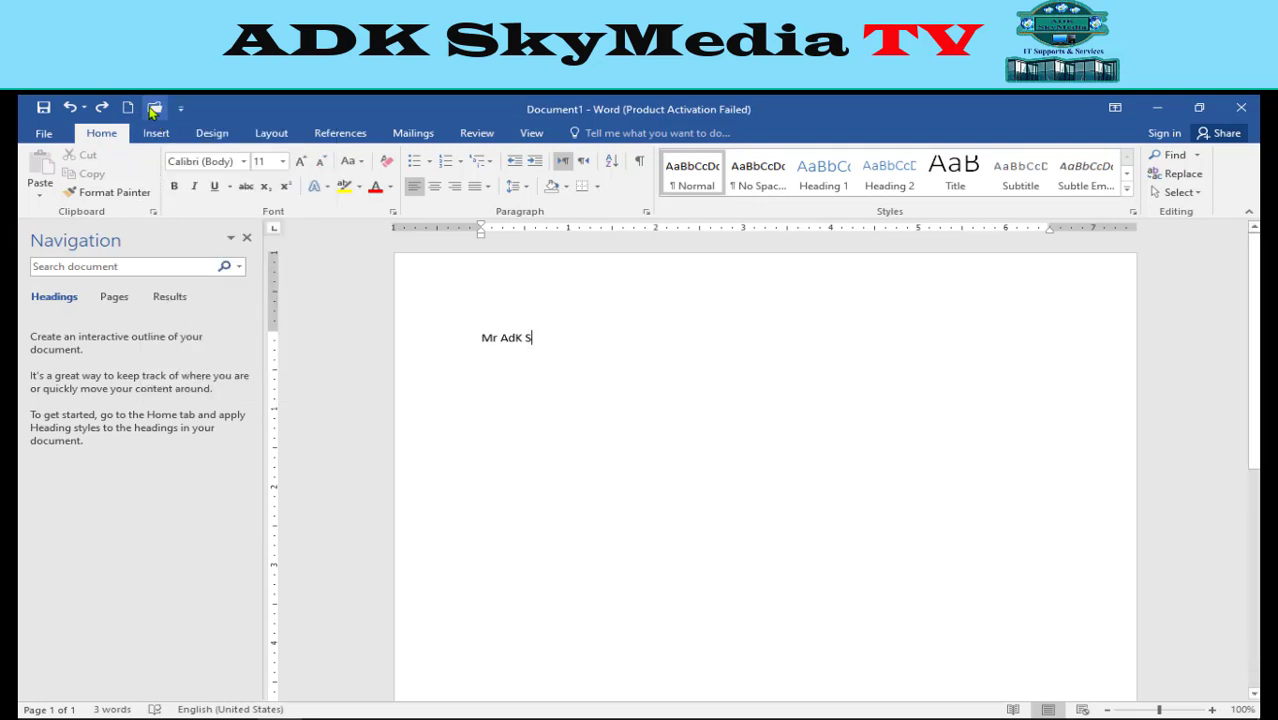
click(180, 108)
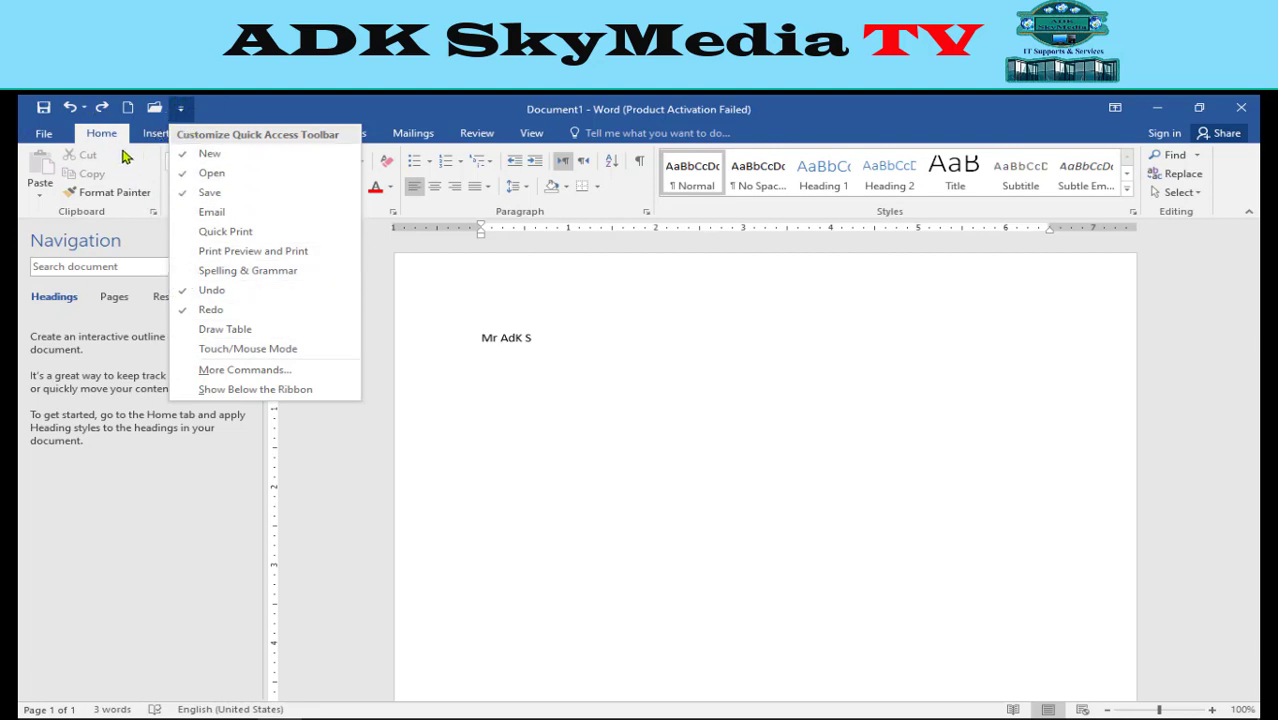
click(128, 157)
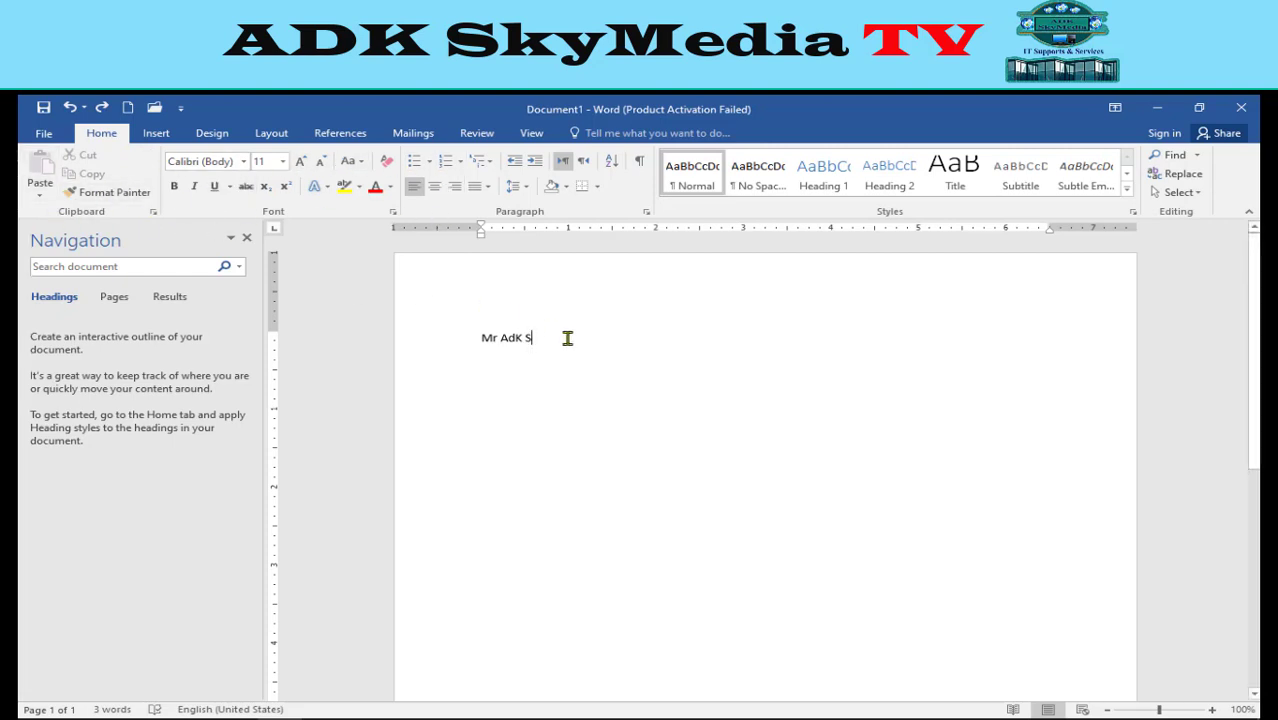
Select all the text, cut it via the right-click menu, then undo the cut with Ctrl+Z
click(443, 331)
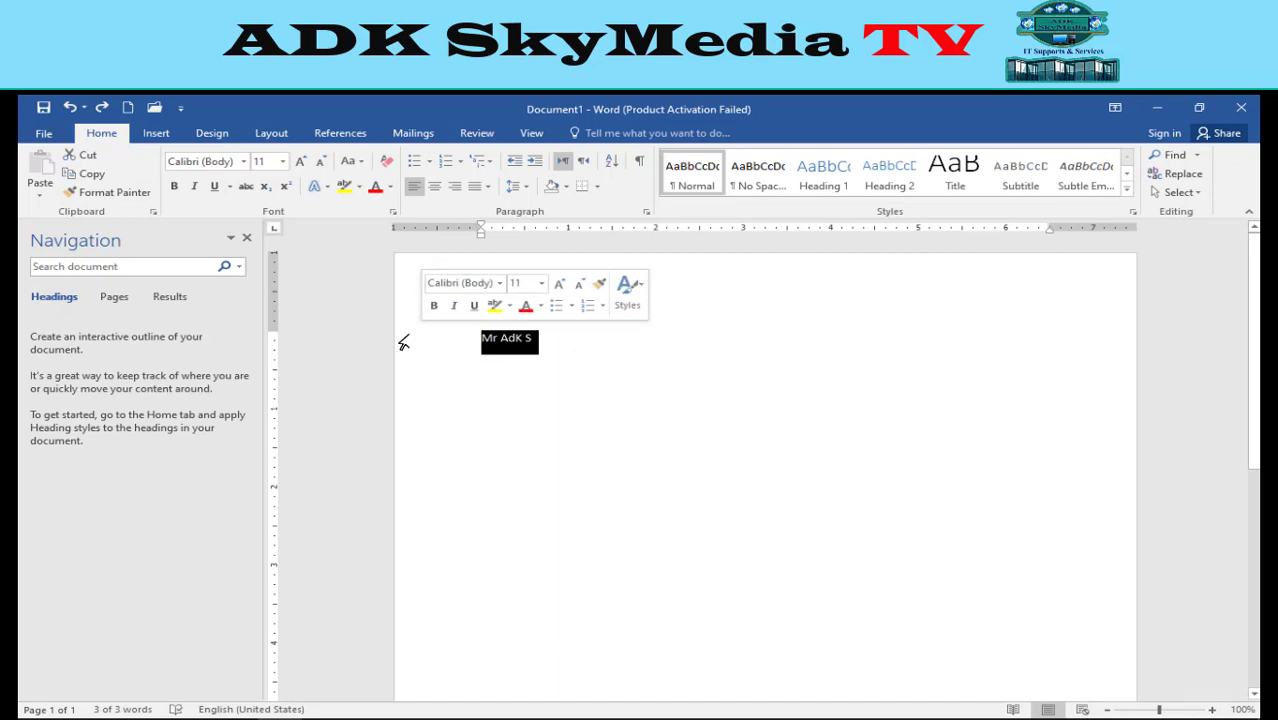
click(567, 348)
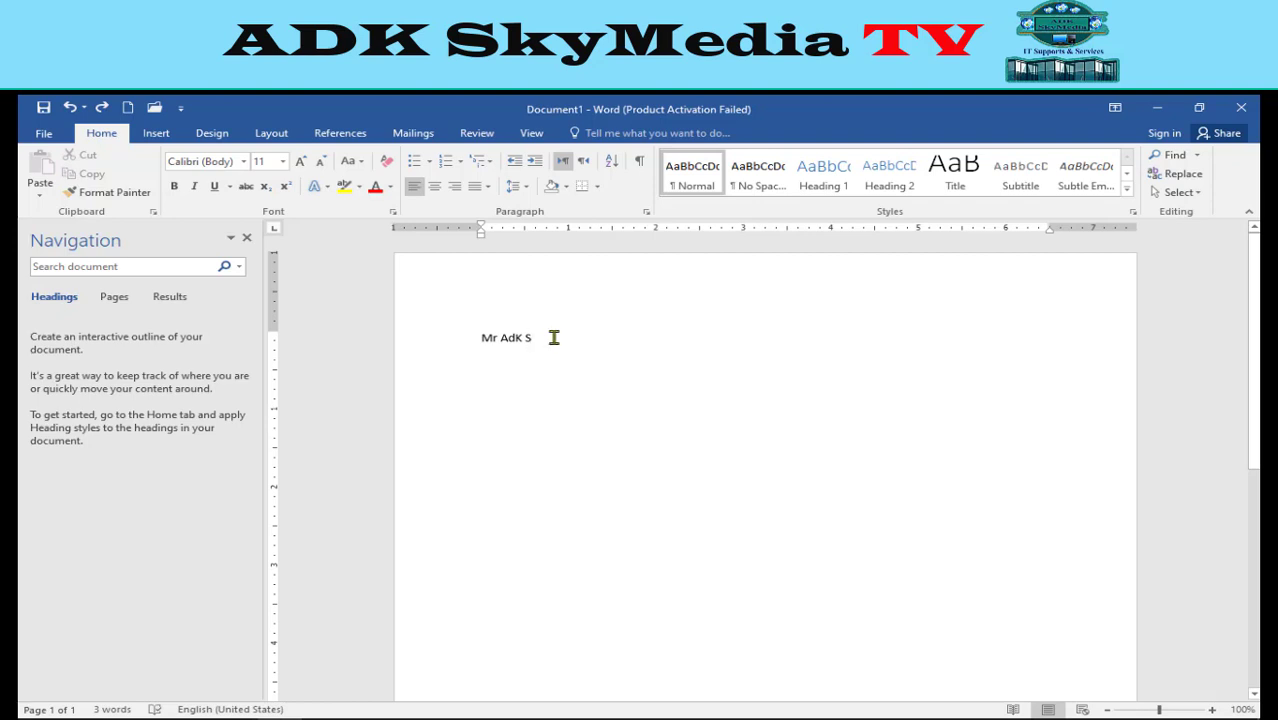
drag(554, 338, 427, 330)
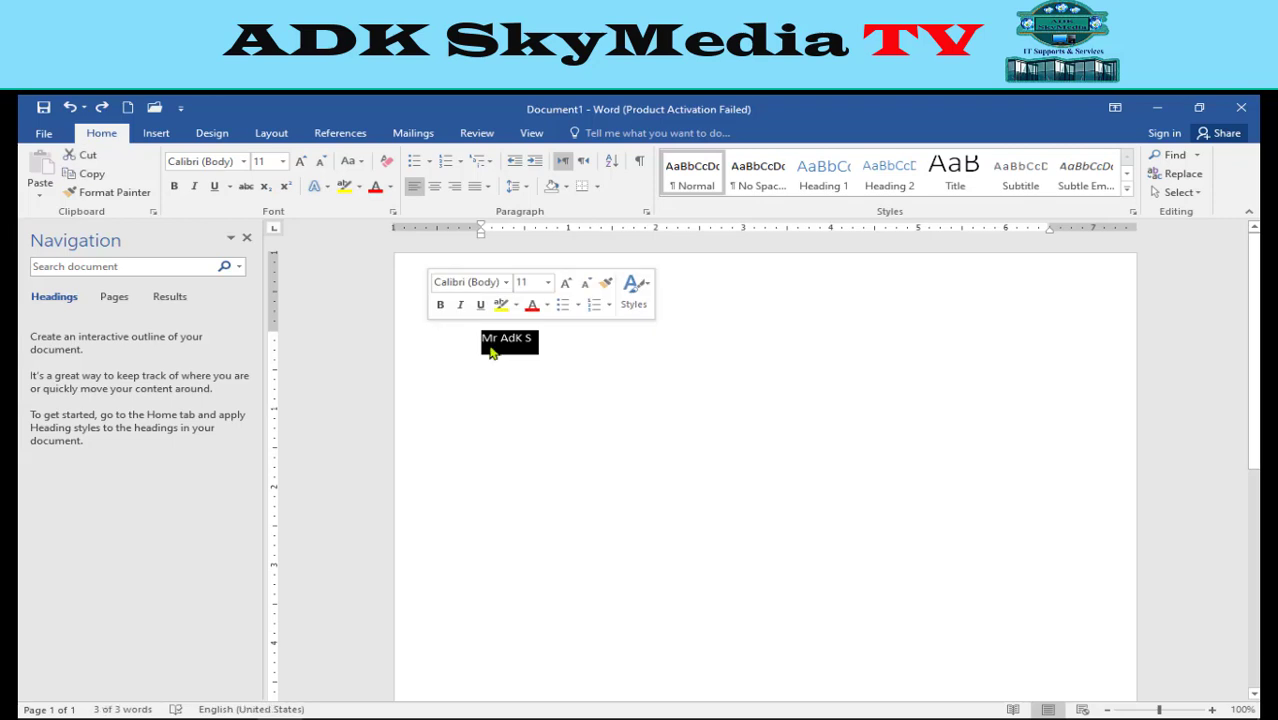
click(570, 361)
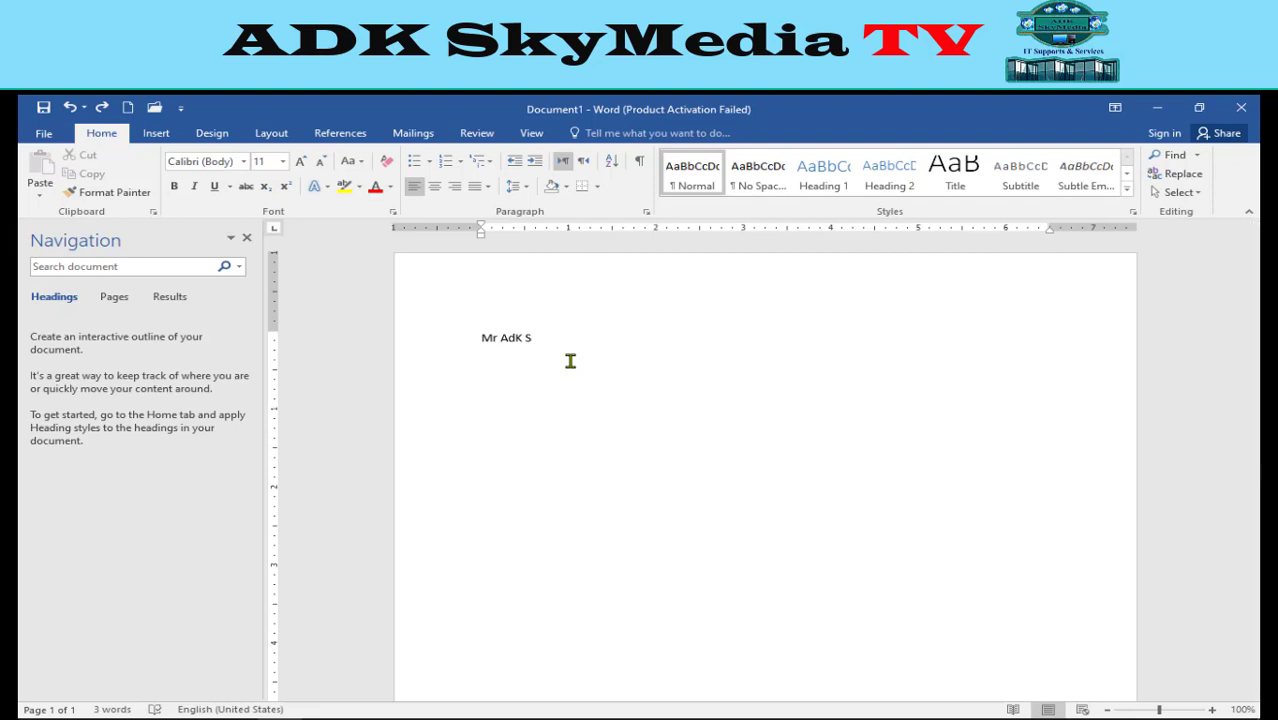
key(ctrl+a)
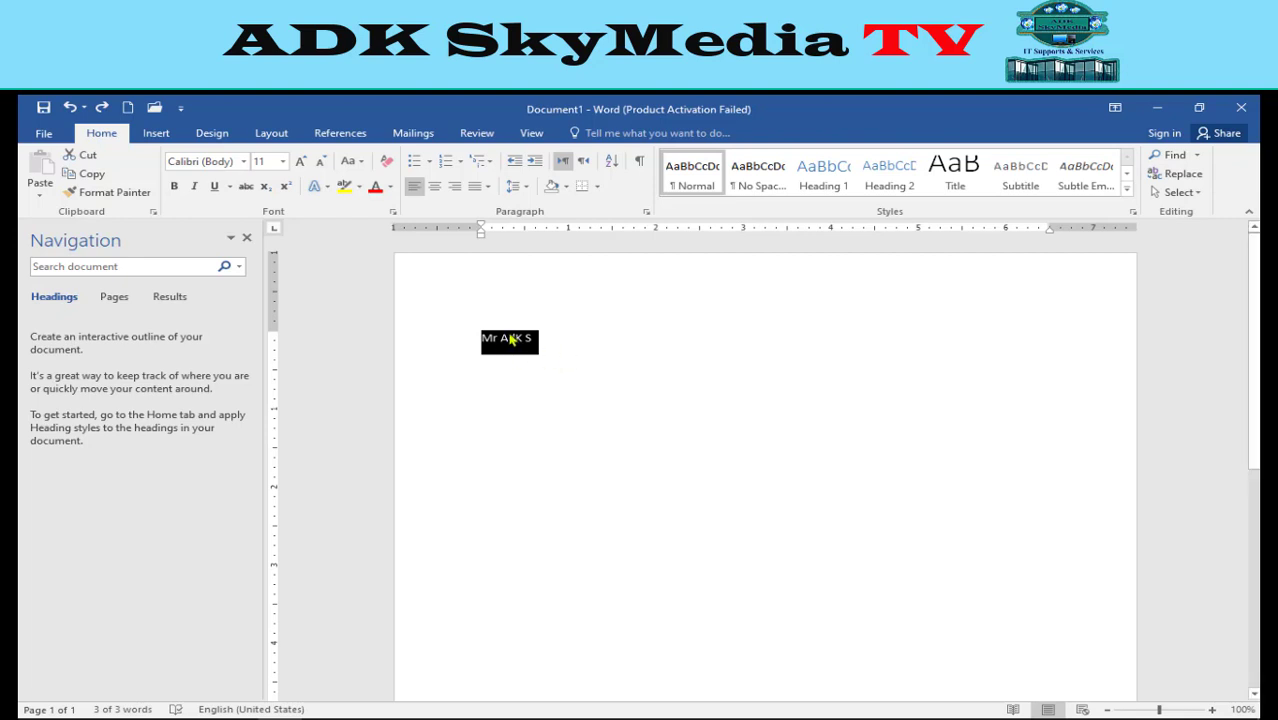
right_click(510, 337)
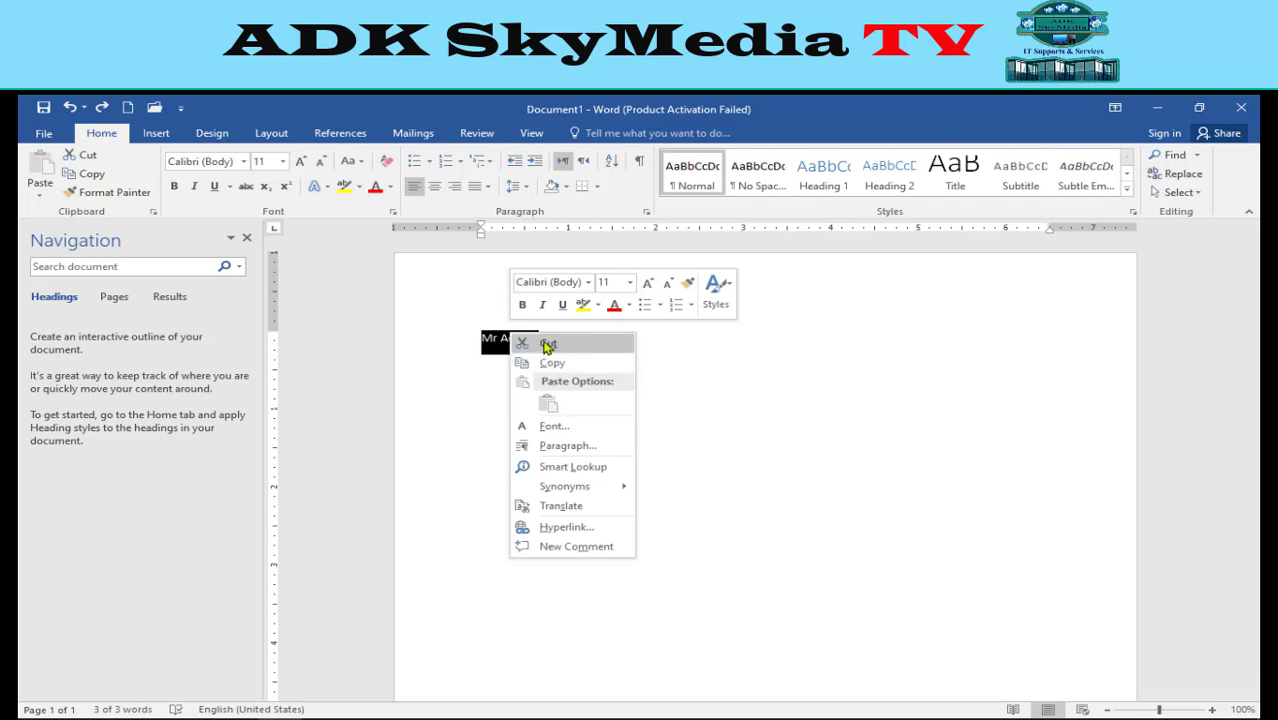
click(546, 345)
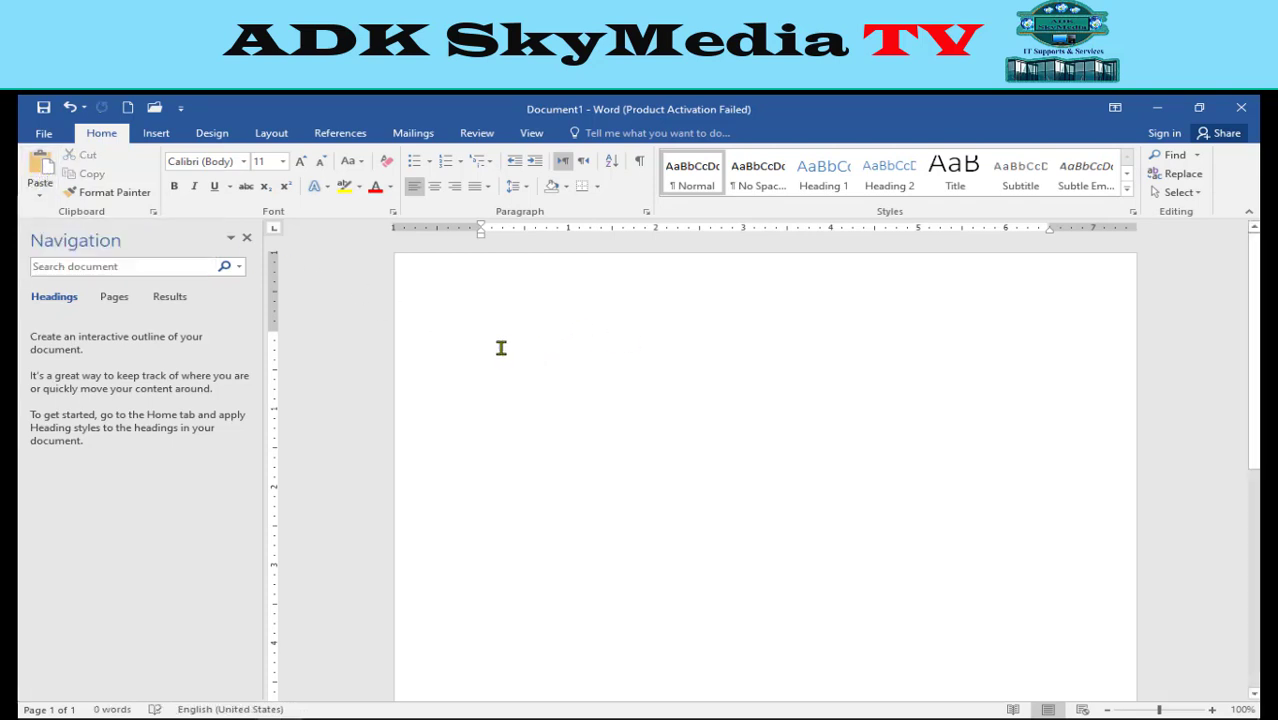
key(ctrl+z)
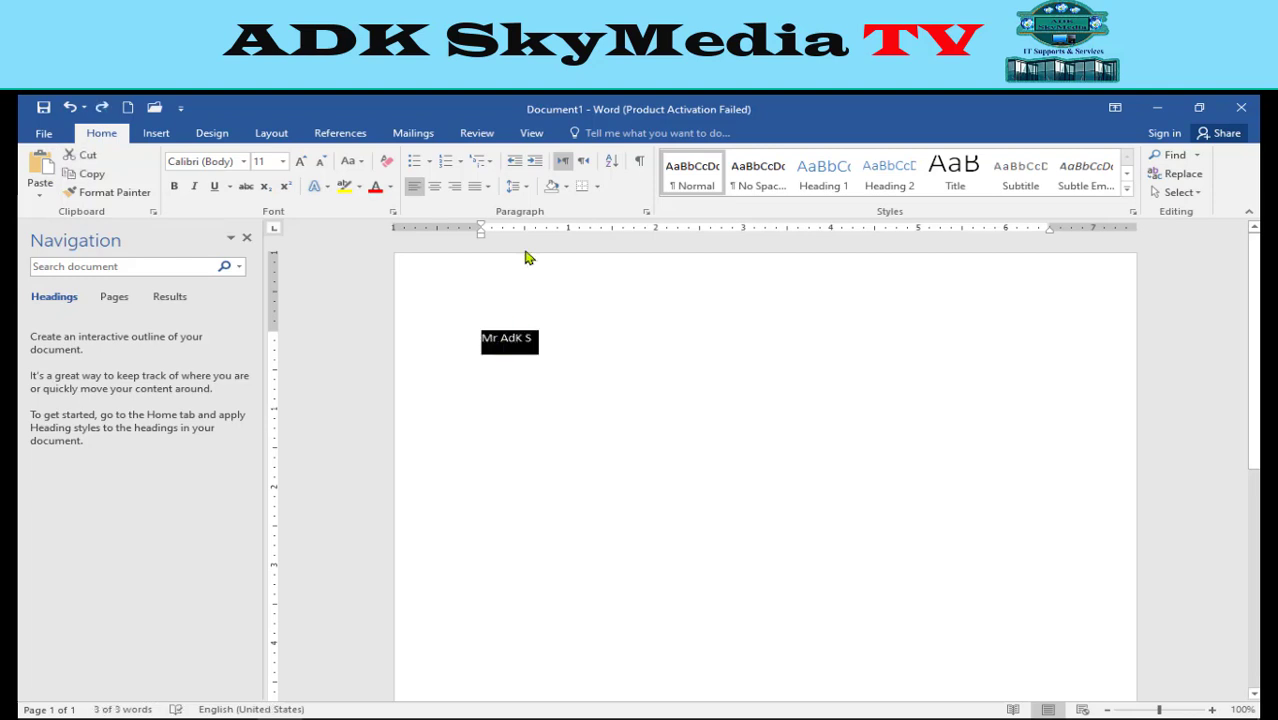
Select the 'Mr AdK S' line from the left margin and delete it
click(582, 362)
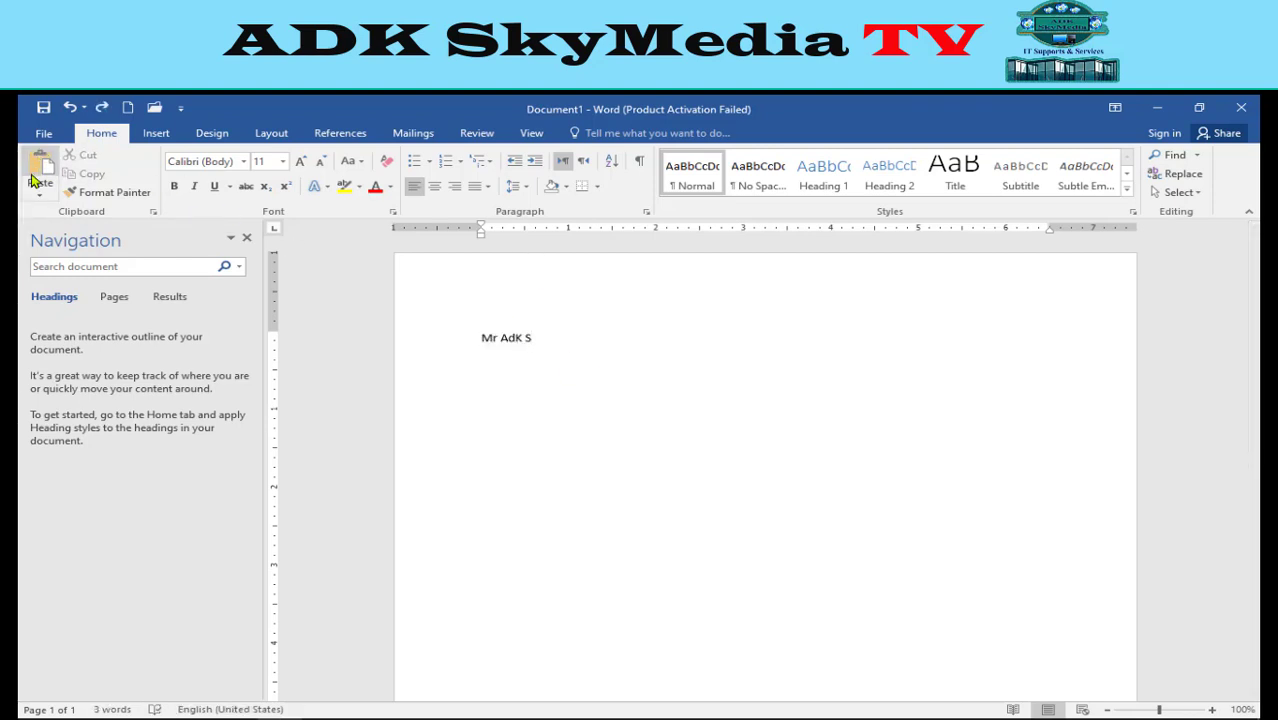
double_click(529, 338)
click(399, 347)
key(Delete)
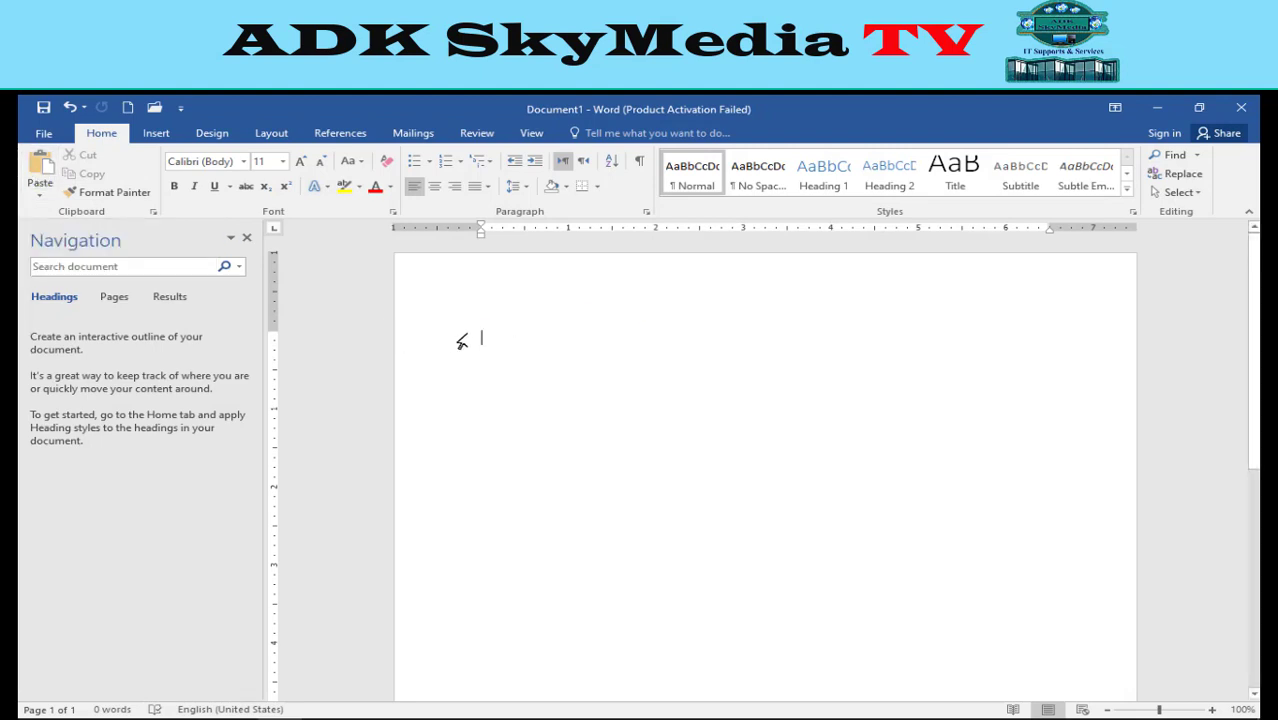
click(40, 166)
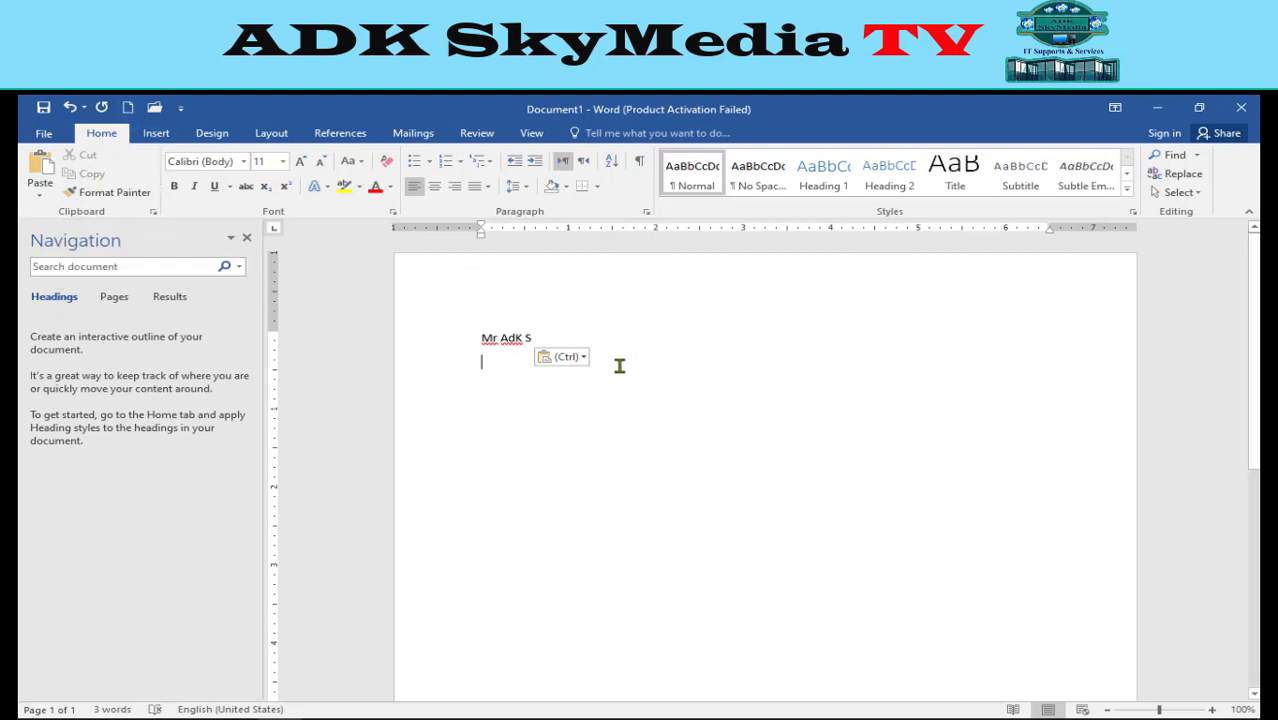
key(BackSpace)
key(BackSpace)
key(BackSpace)
key(BackSpace)
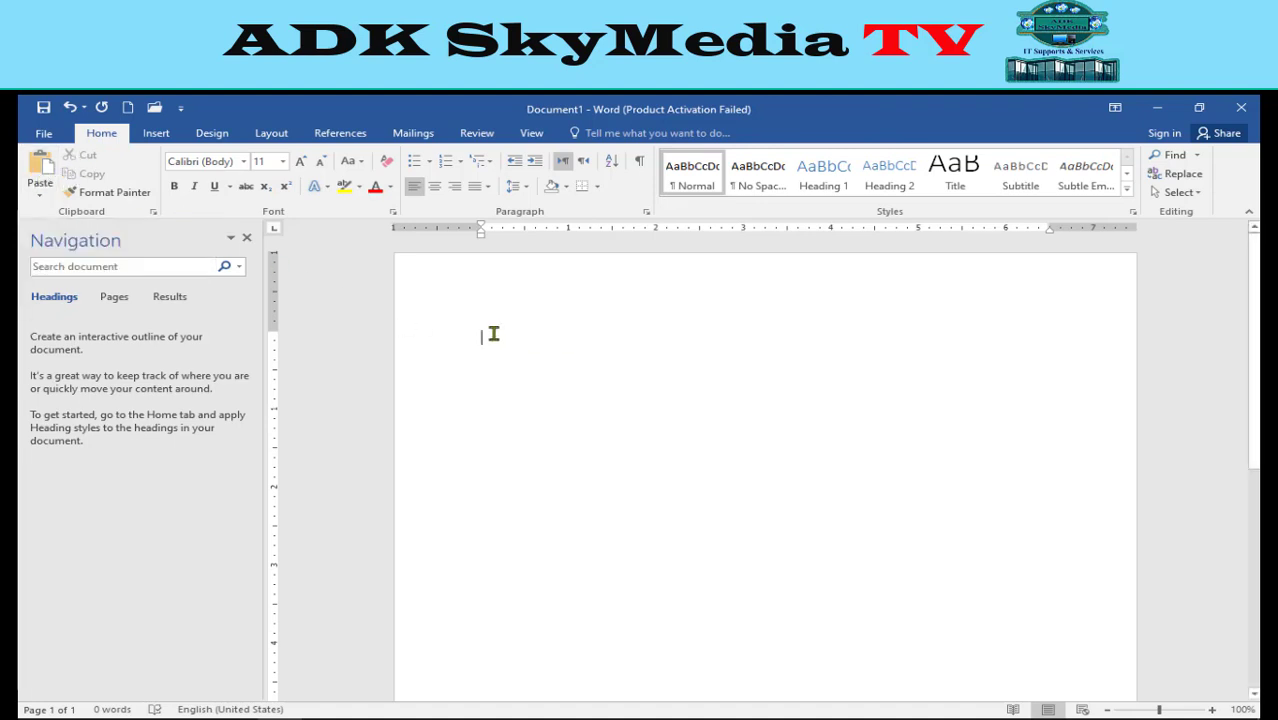
Type two runs of random characters on the first line, cancelling a Save As attempt in between
text(asdtydgfhc)
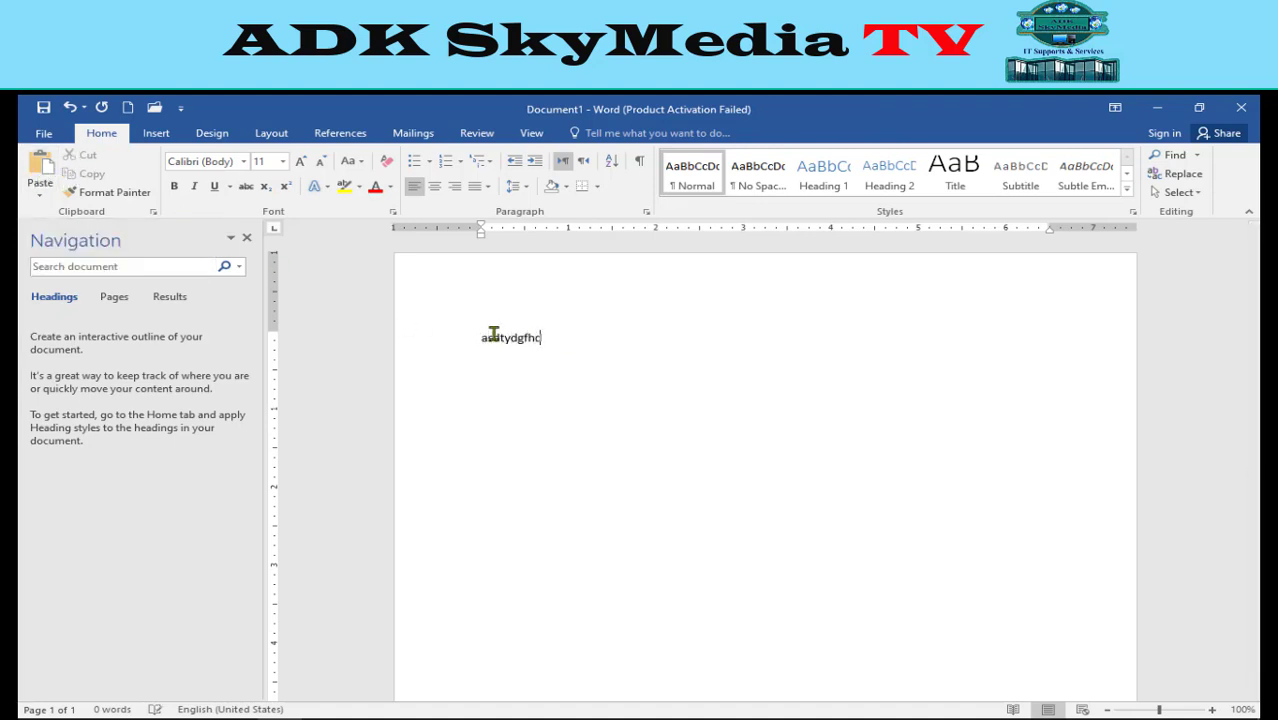
text(gfzsnxfmhglip)
text(ofihj;ogf.iydfgiholl/bcxh,)
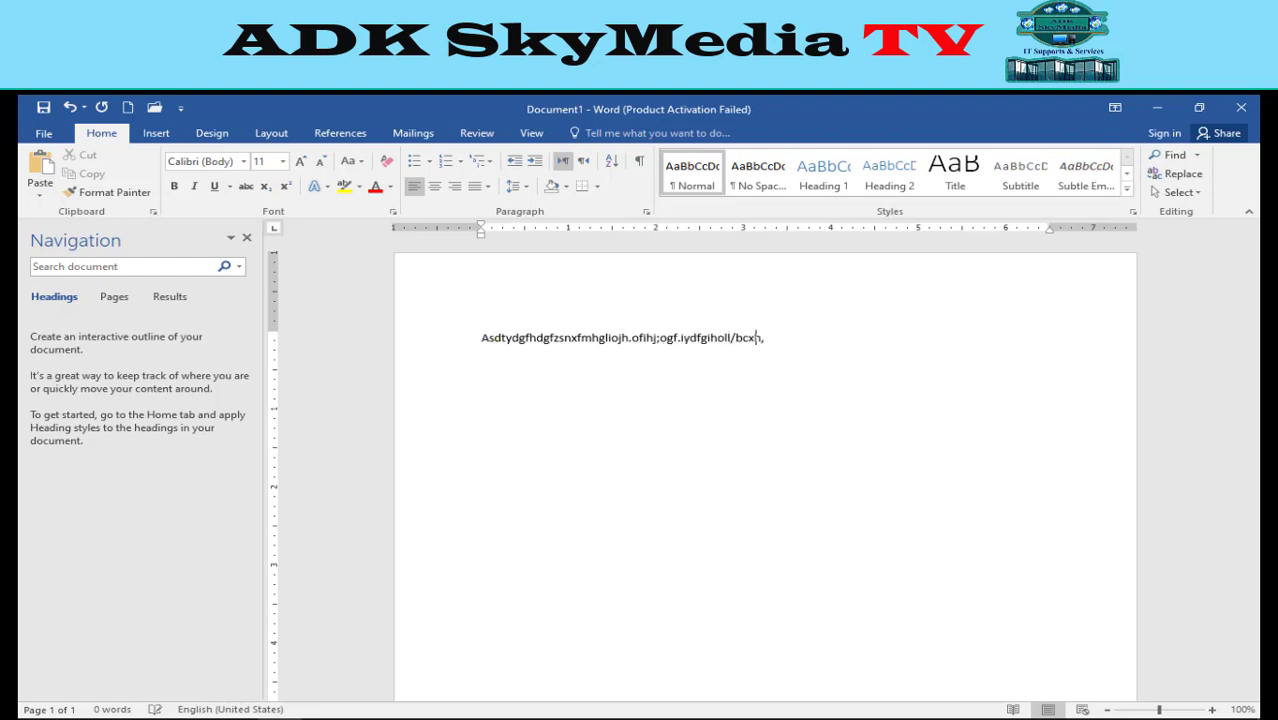
key(alt+f)
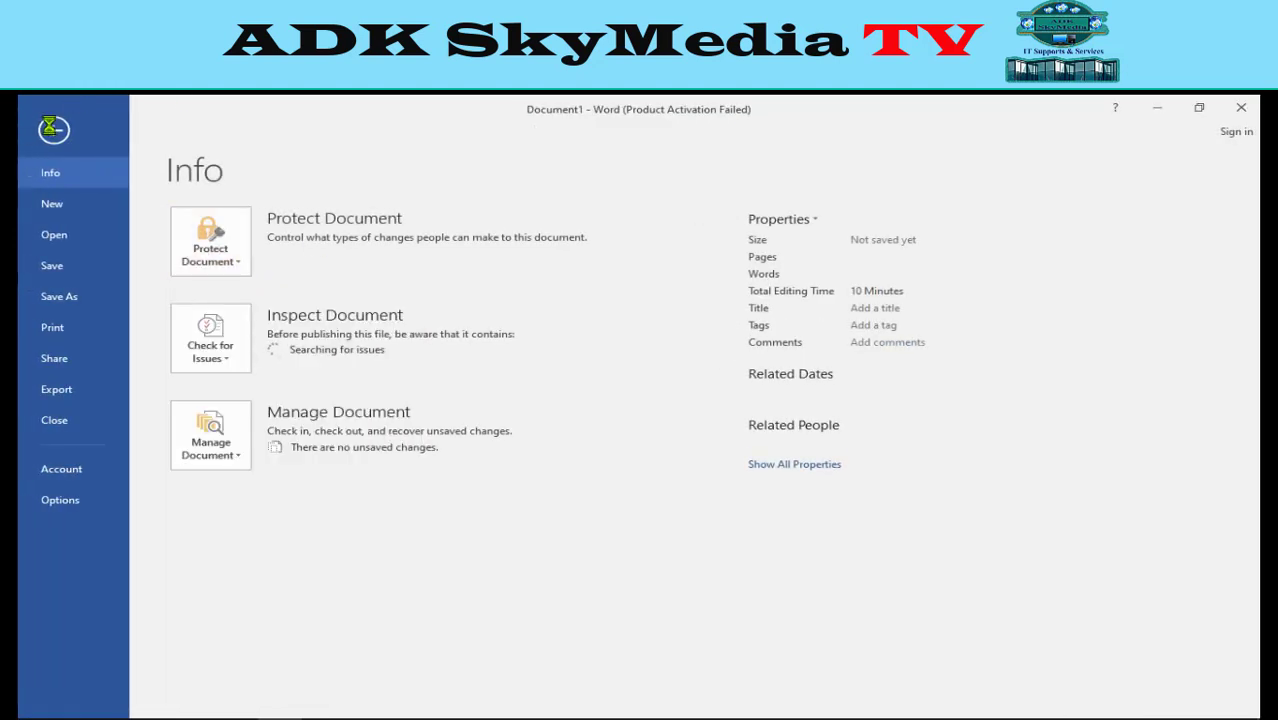
key(F12)
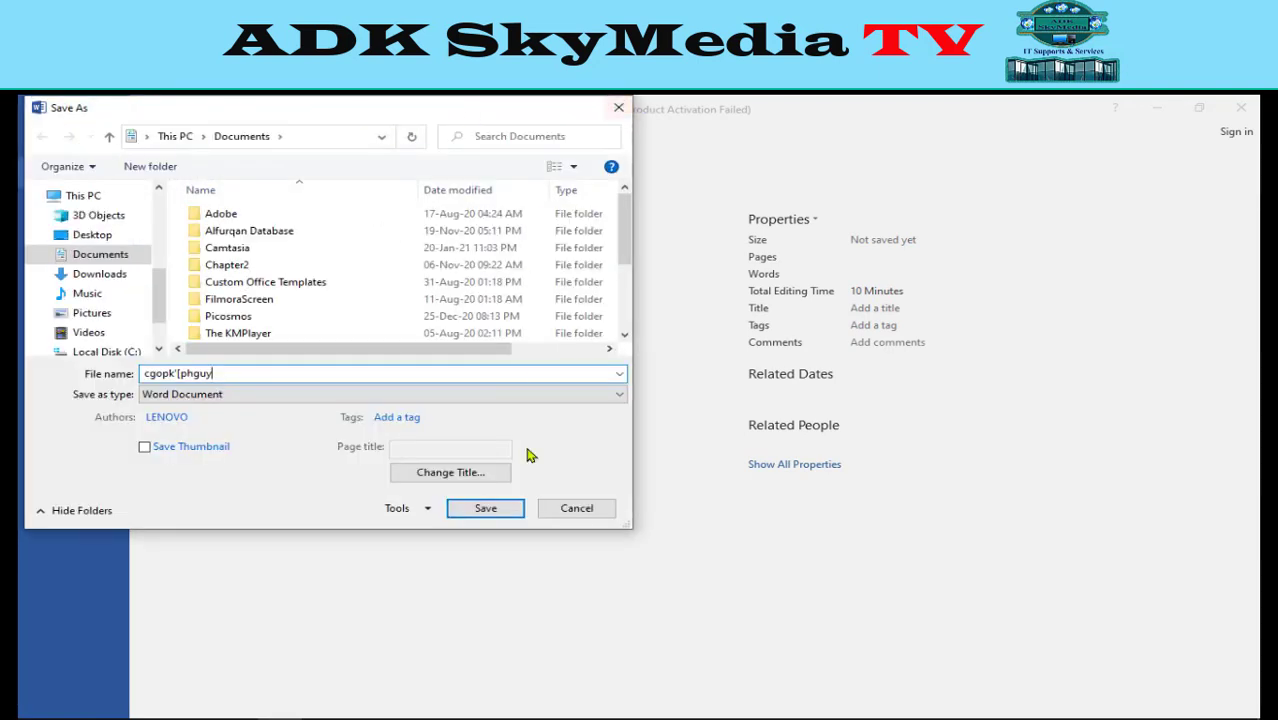
click(576, 510)
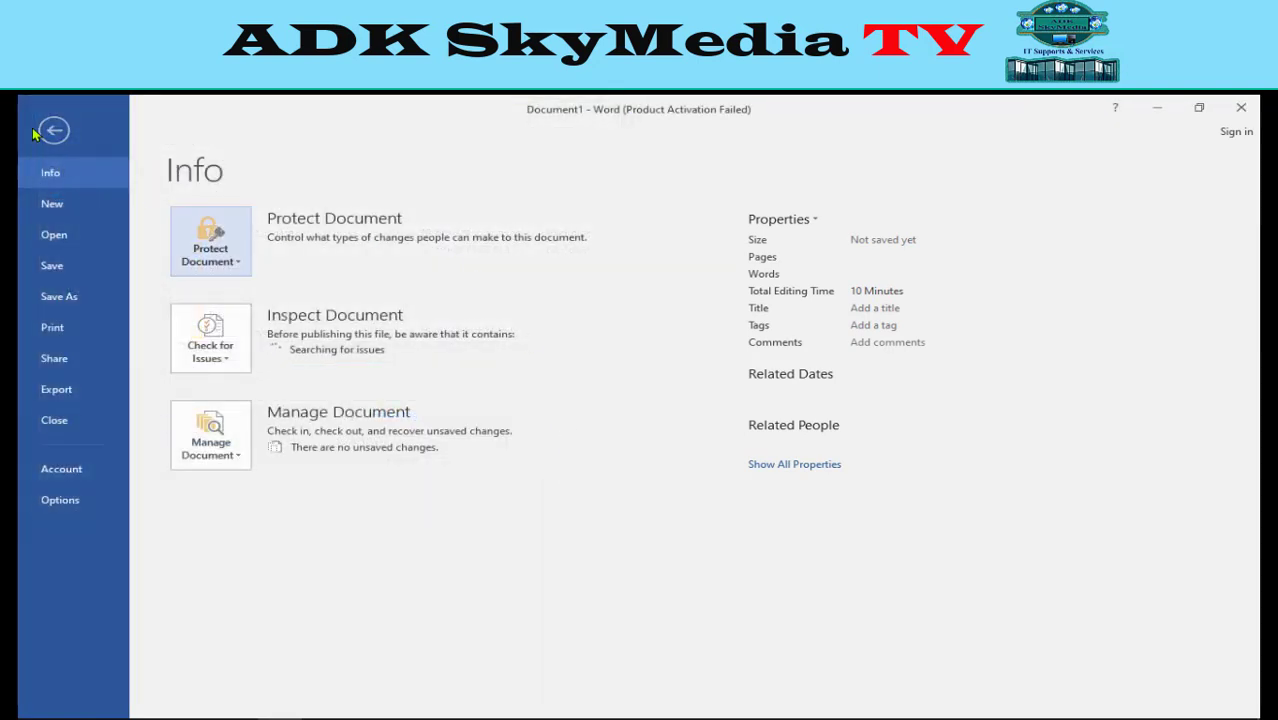
click(54, 130)
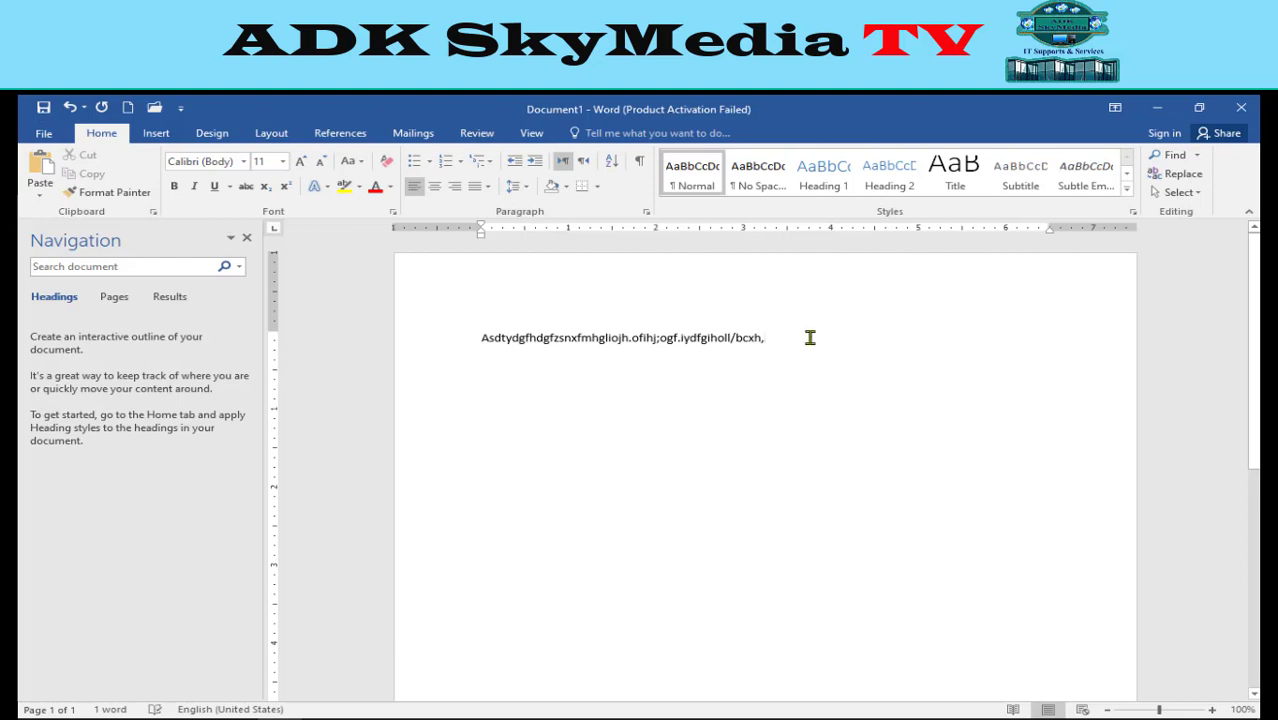
text(rsetdfugihojphjbknlm;,'er)
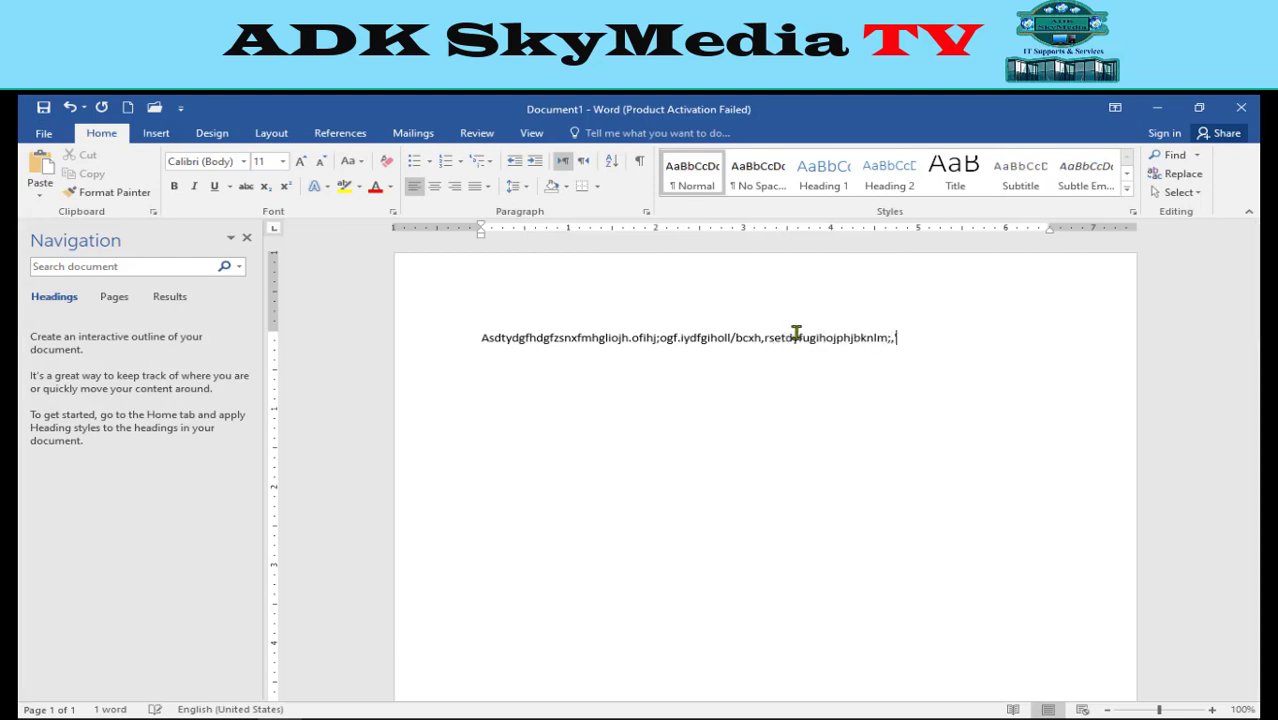
text(tyuiophjbknm,.)
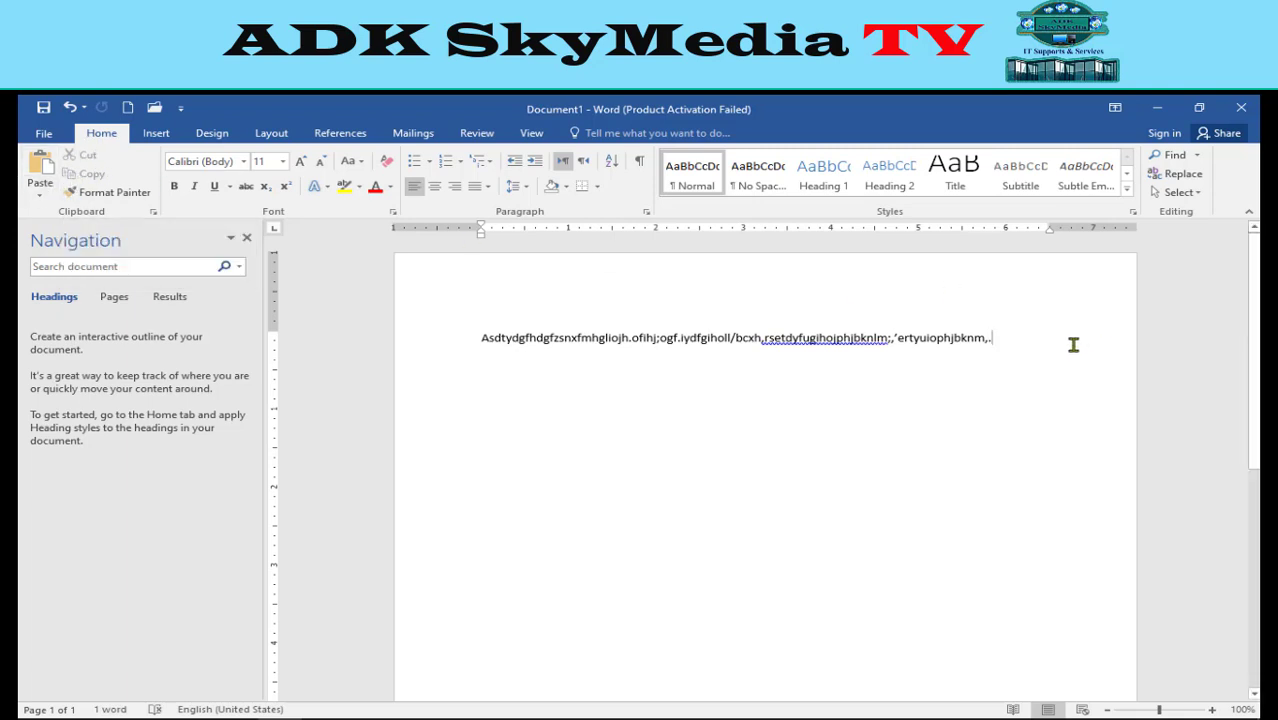
Copy the whole random line, then cut the text that follows 'bcxh,'
drag(1006, 338, 491, 340)
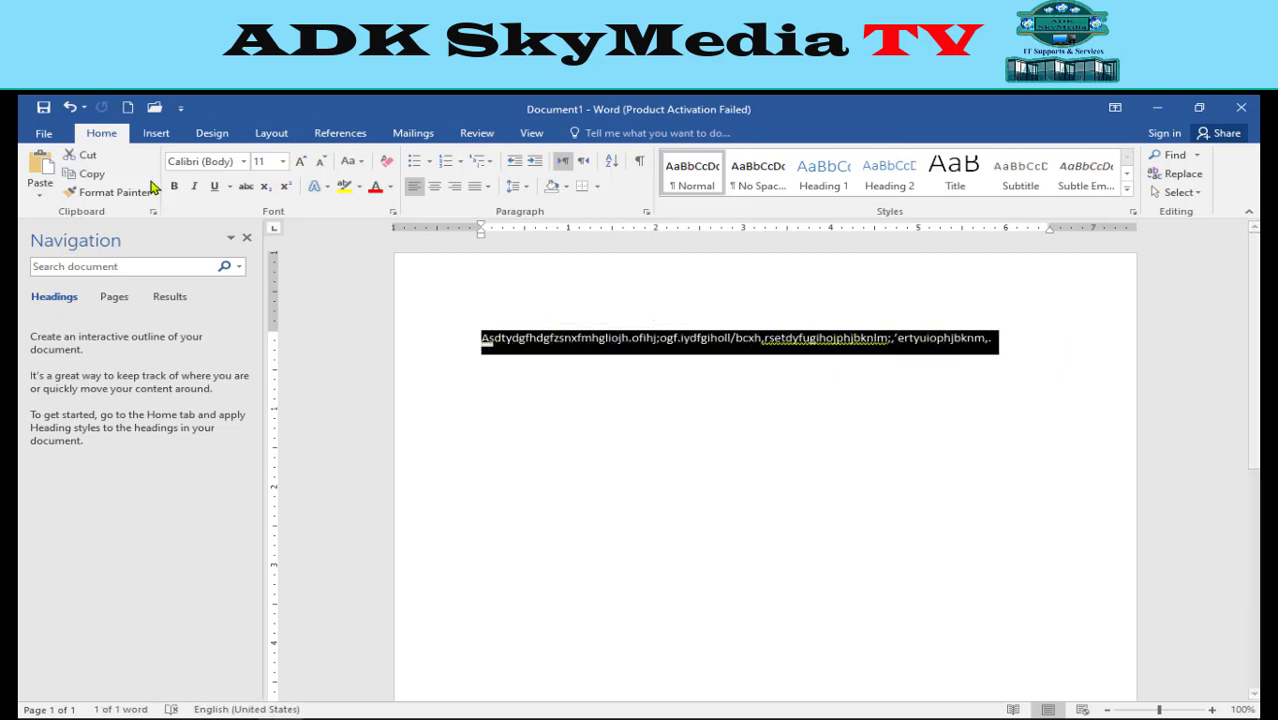
click(86, 173)
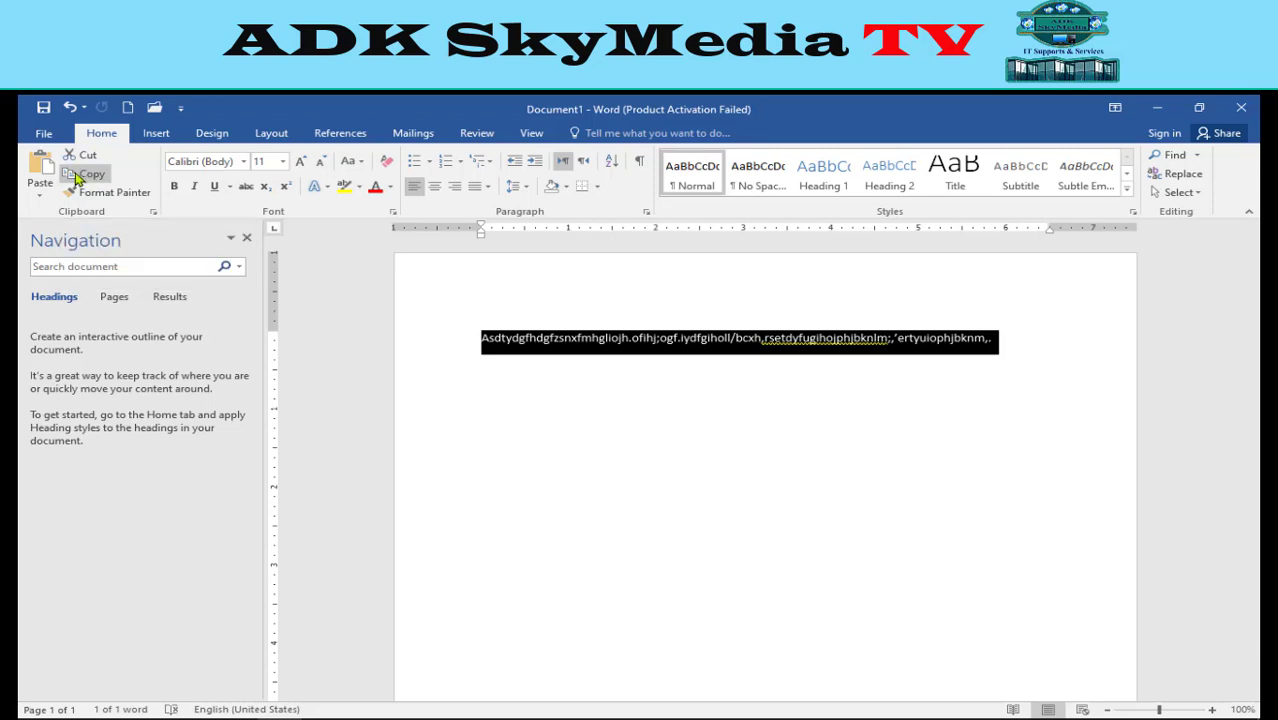
click(503, 416)
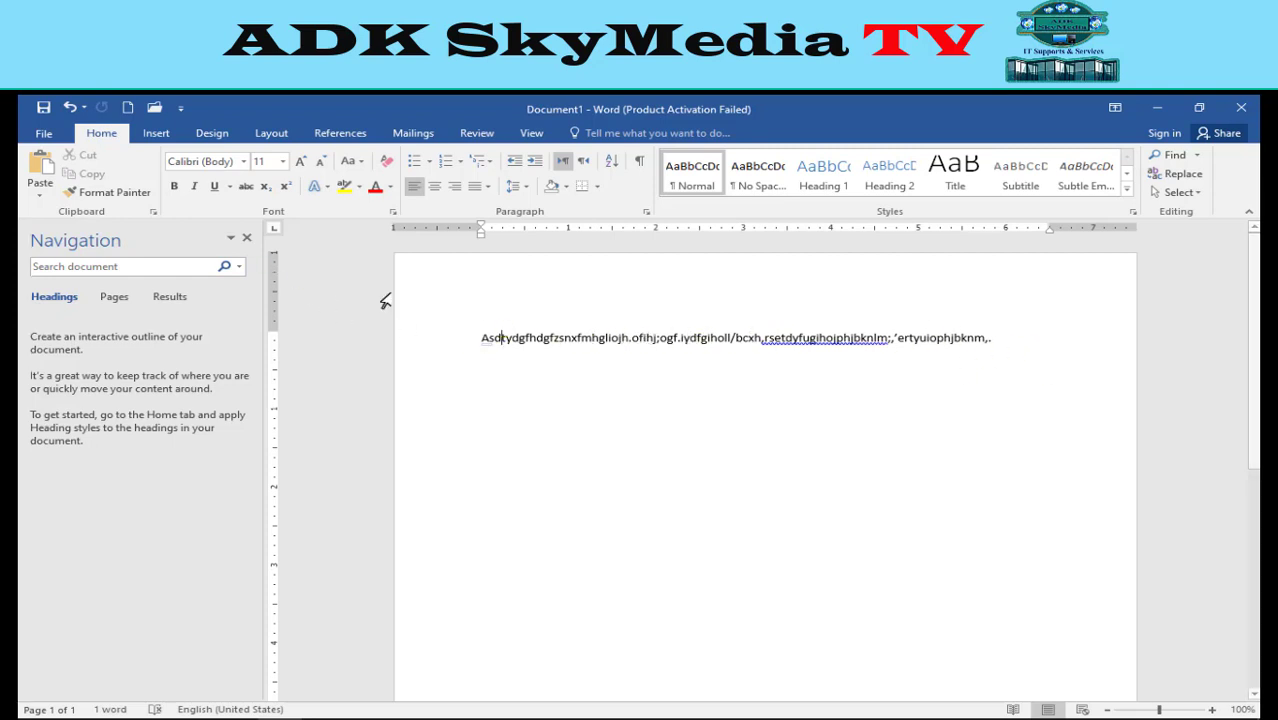
drag(995, 339, 798, 342)
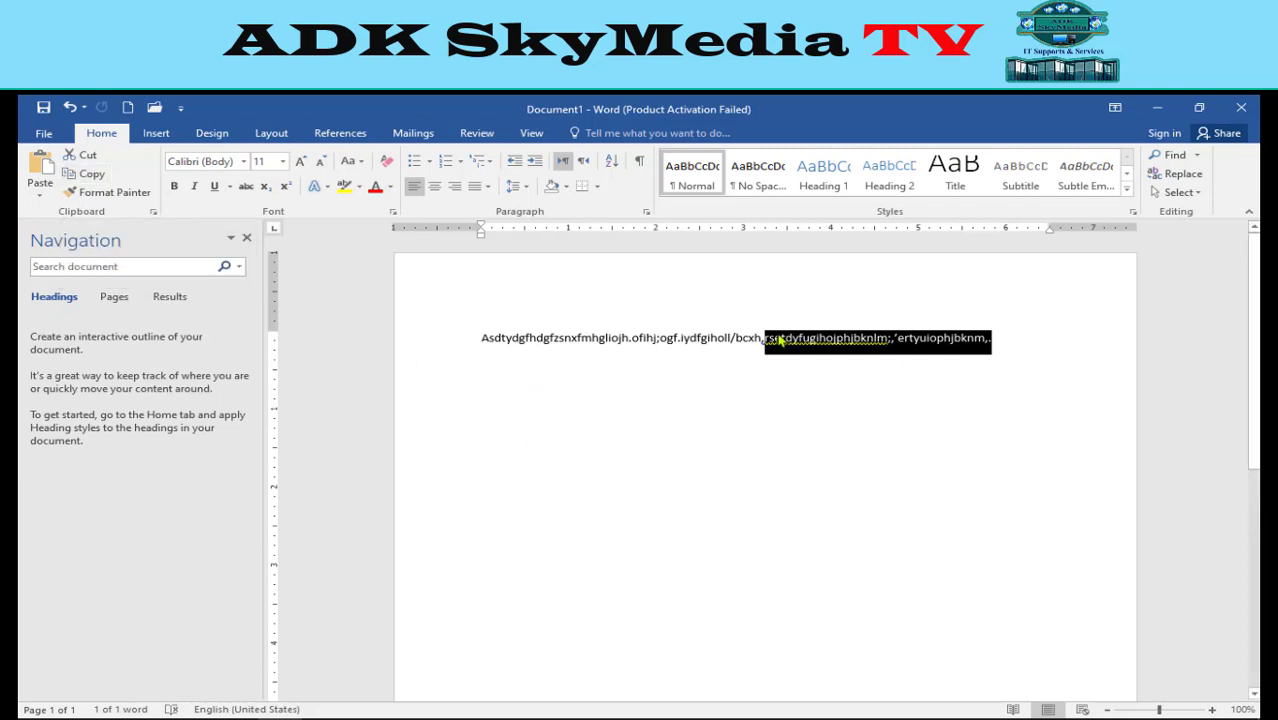
click(75, 158)
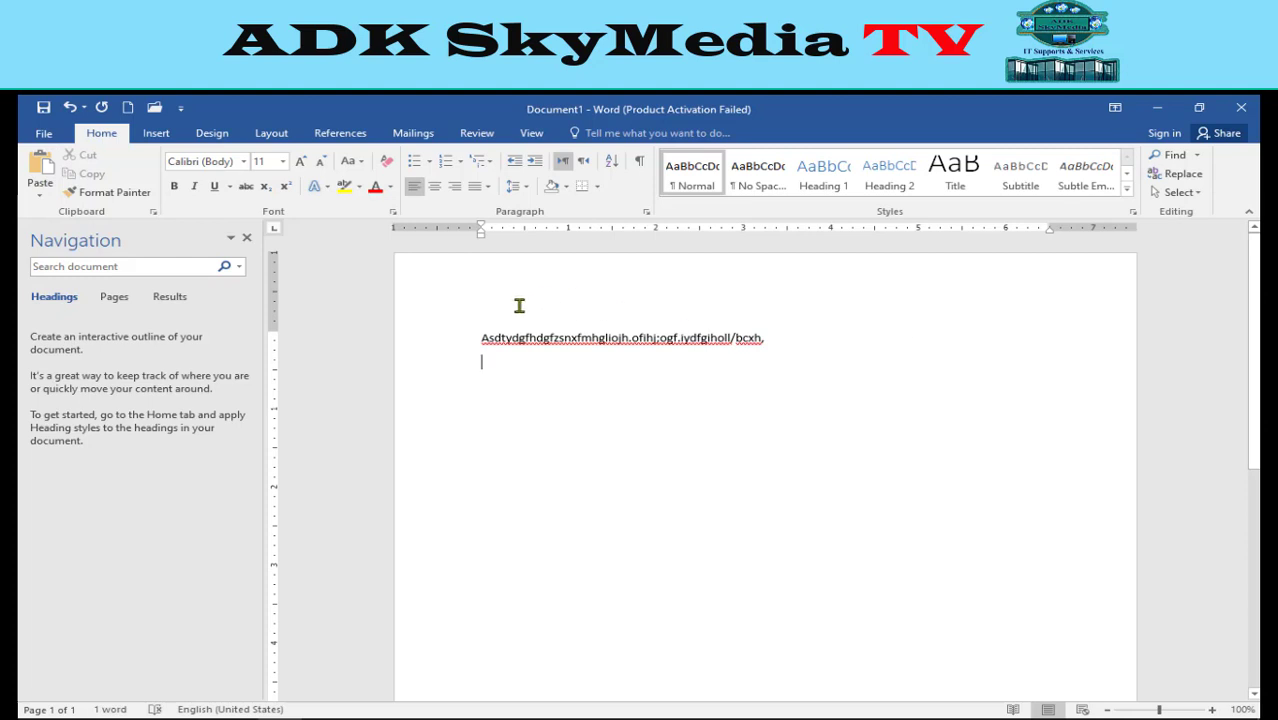
Paste the cut text onto a new second line, then open the Font name list at the end of line 1
click(40, 170)
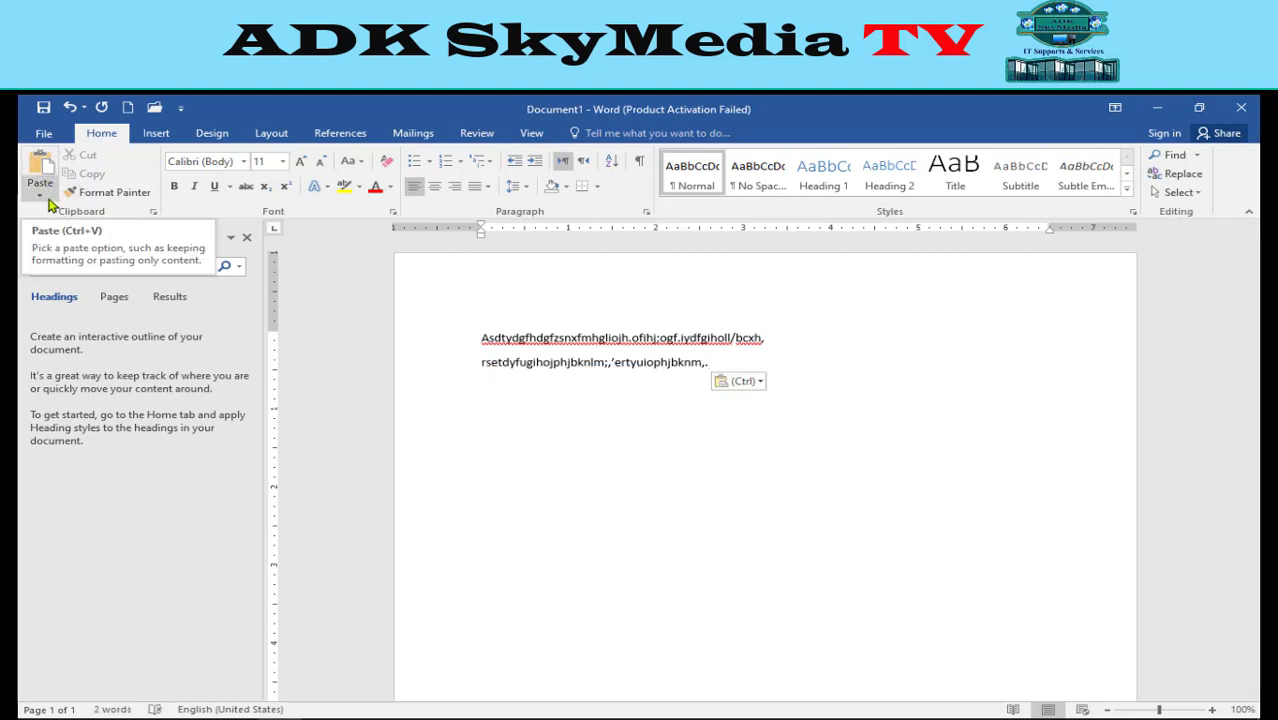
click(107, 192)
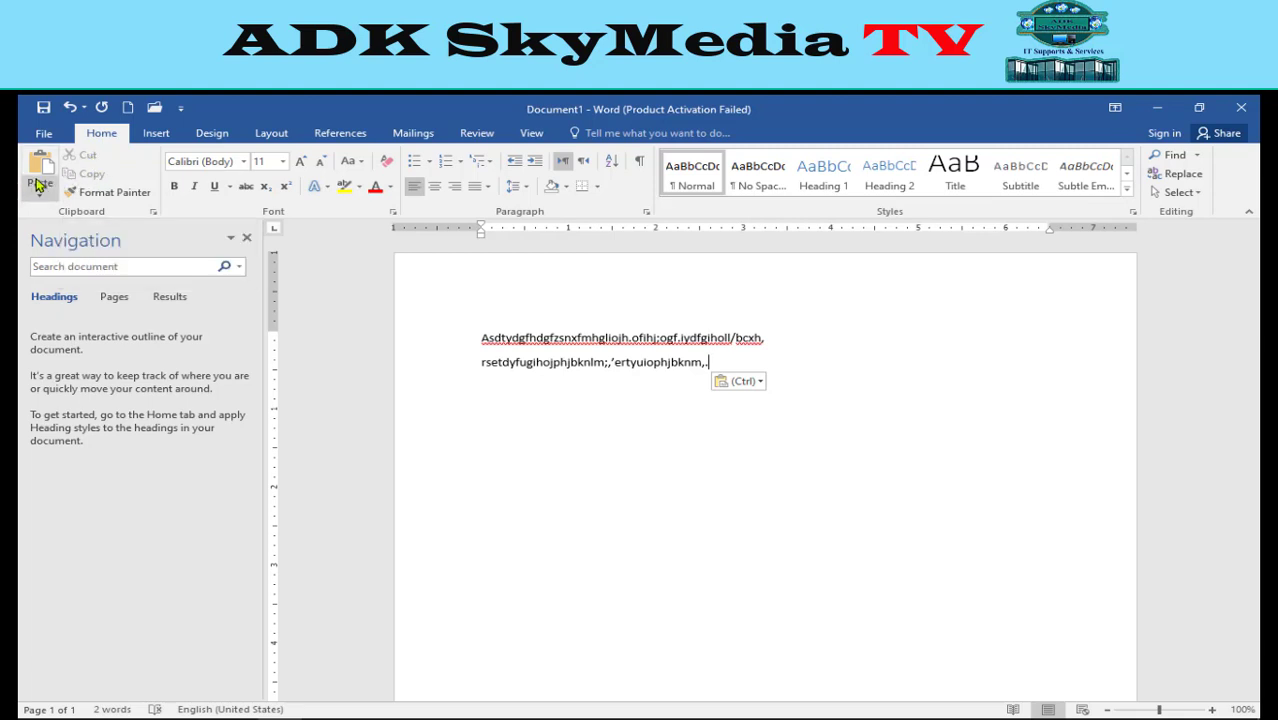
click(40, 186)
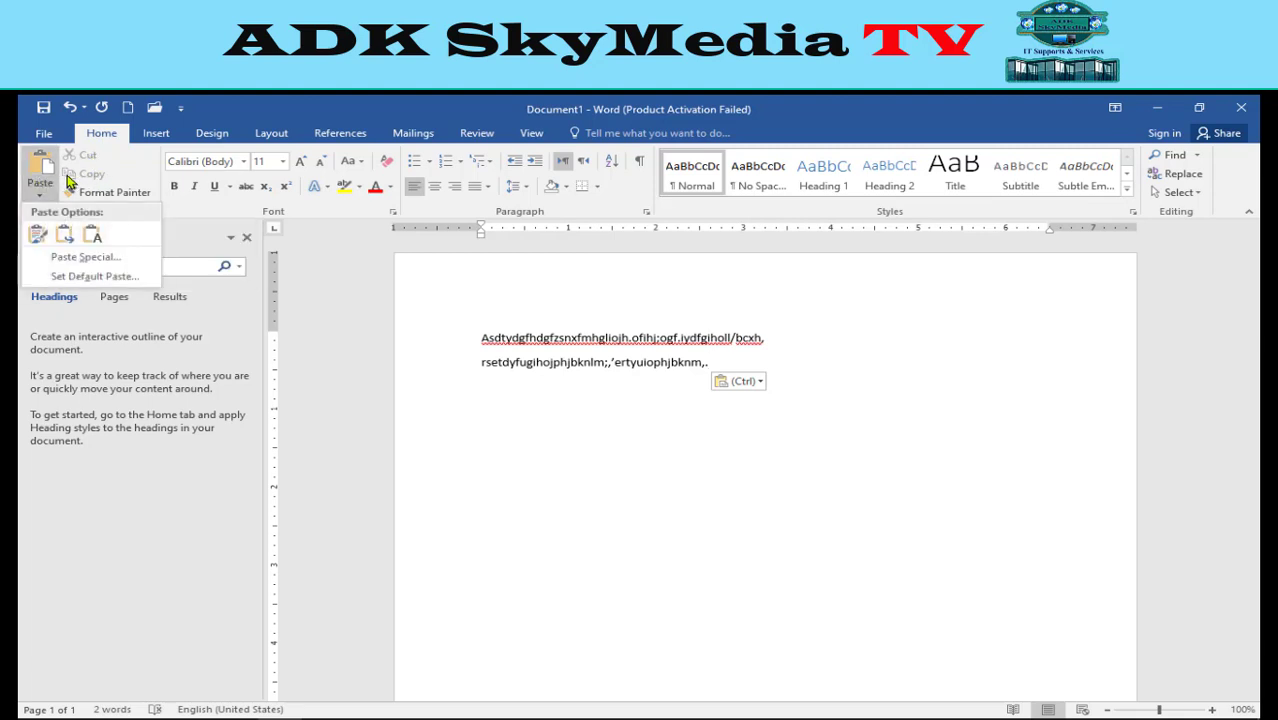
click(140, 175)
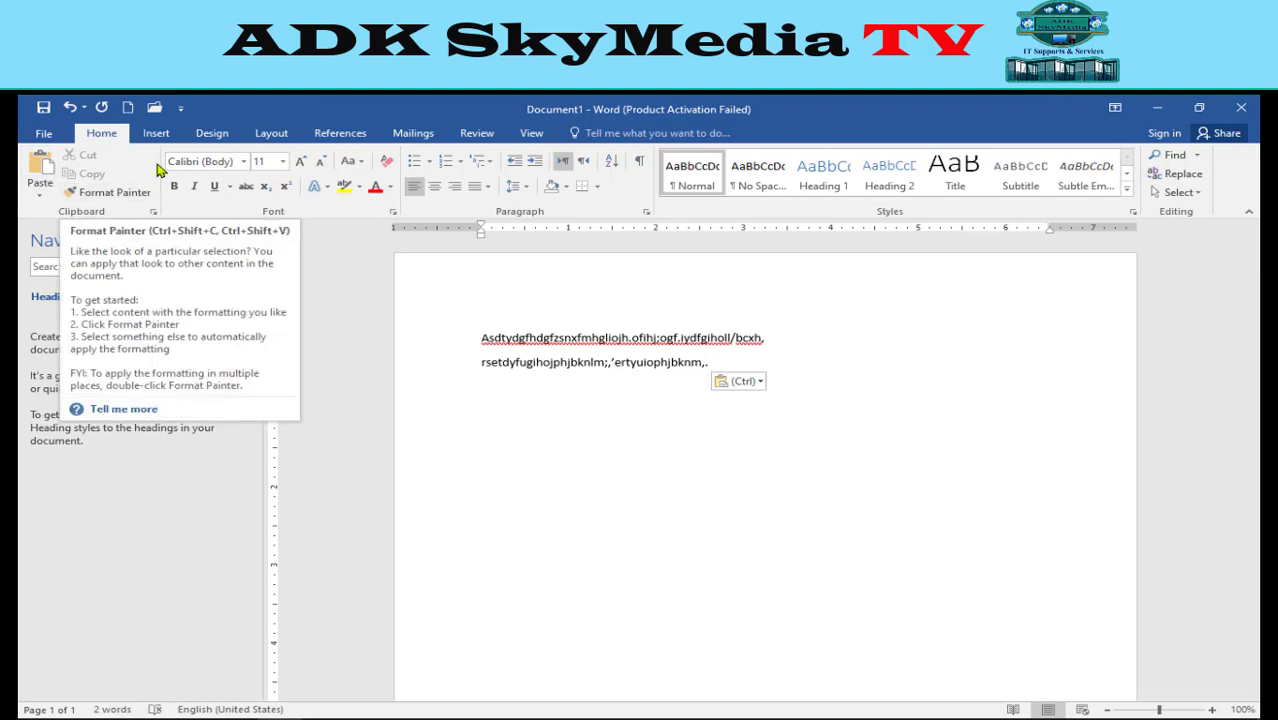
click(784, 338)
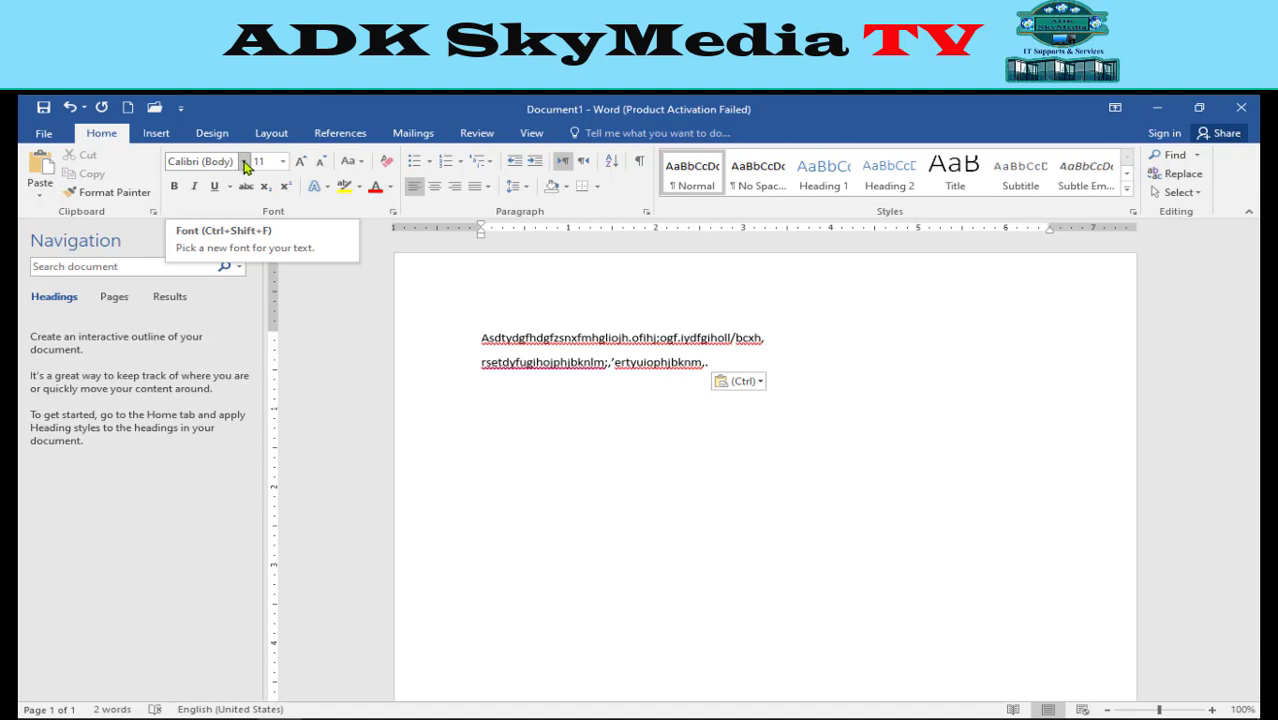
click(245, 162)
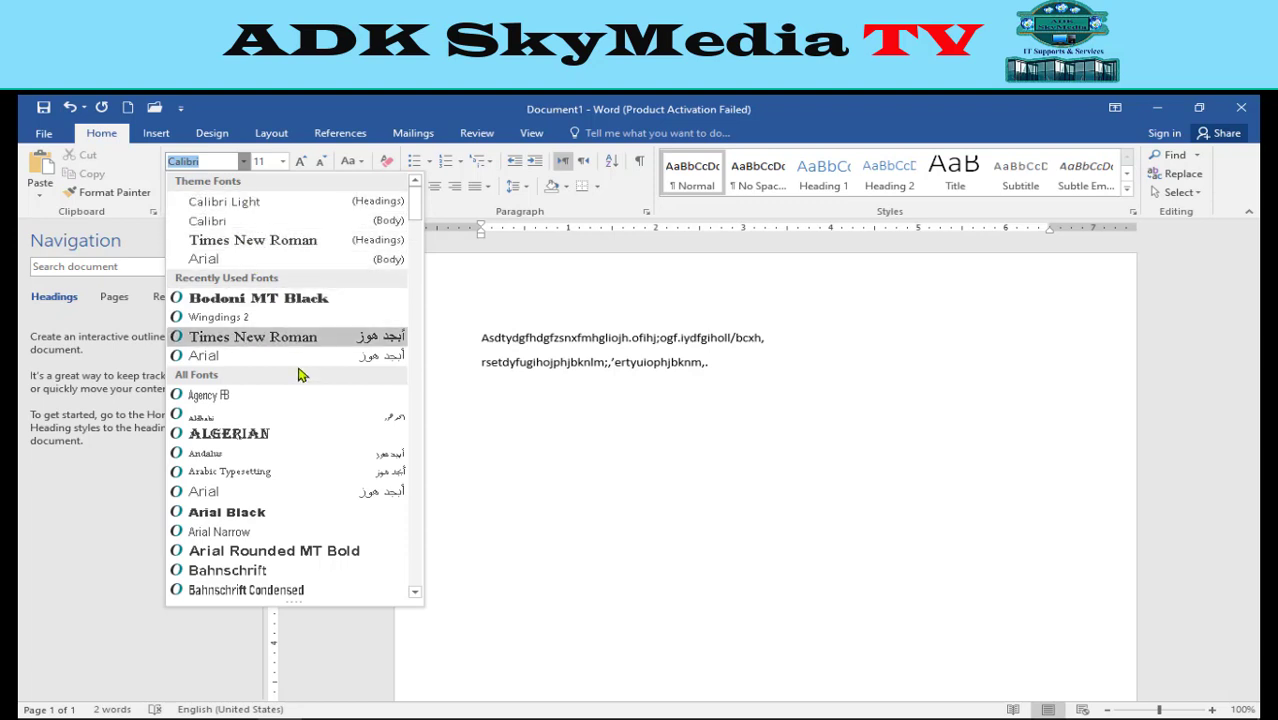
Set the whole first line in the Bodoni MT Black font
click(799, 339)
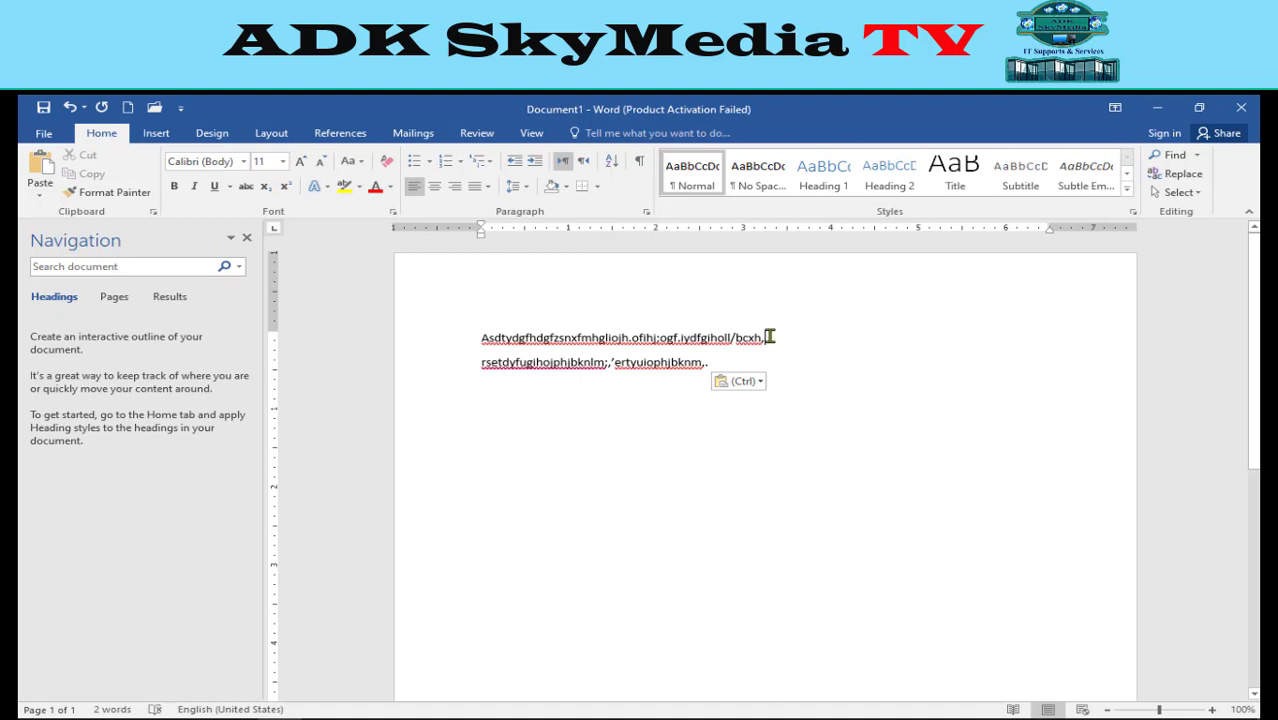
drag(766, 338, 575, 345)
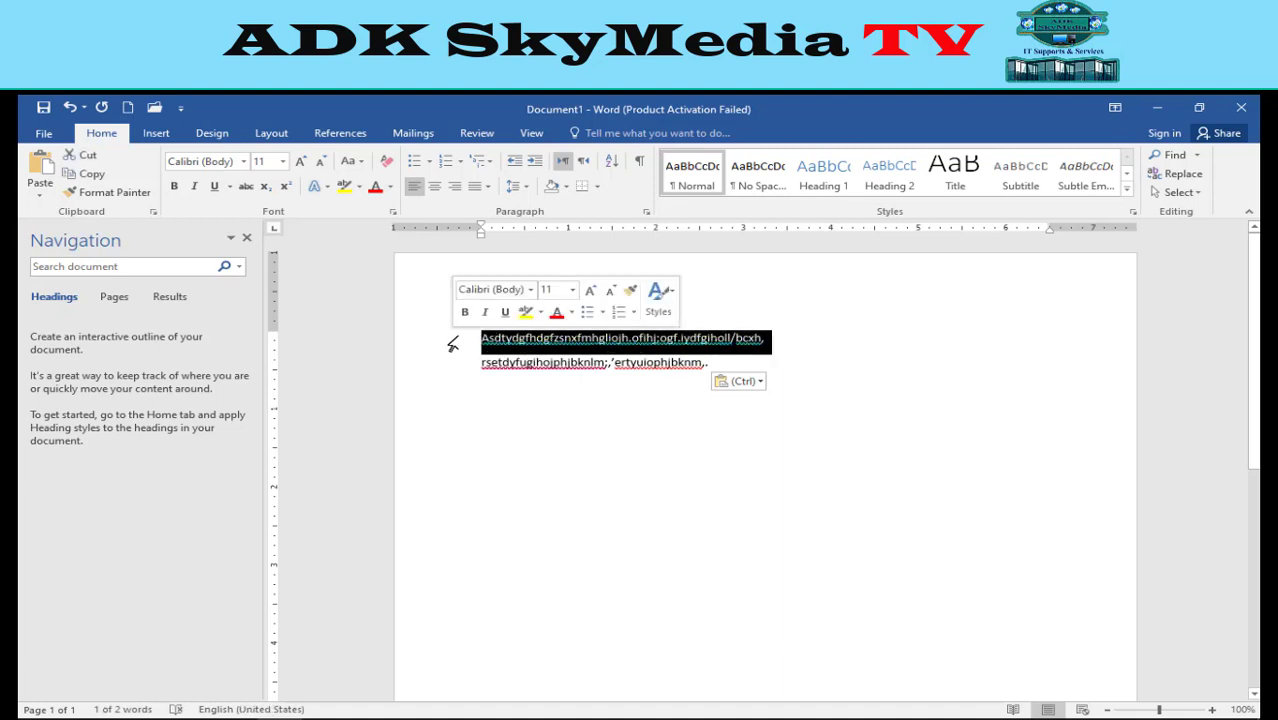
click(243, 162)
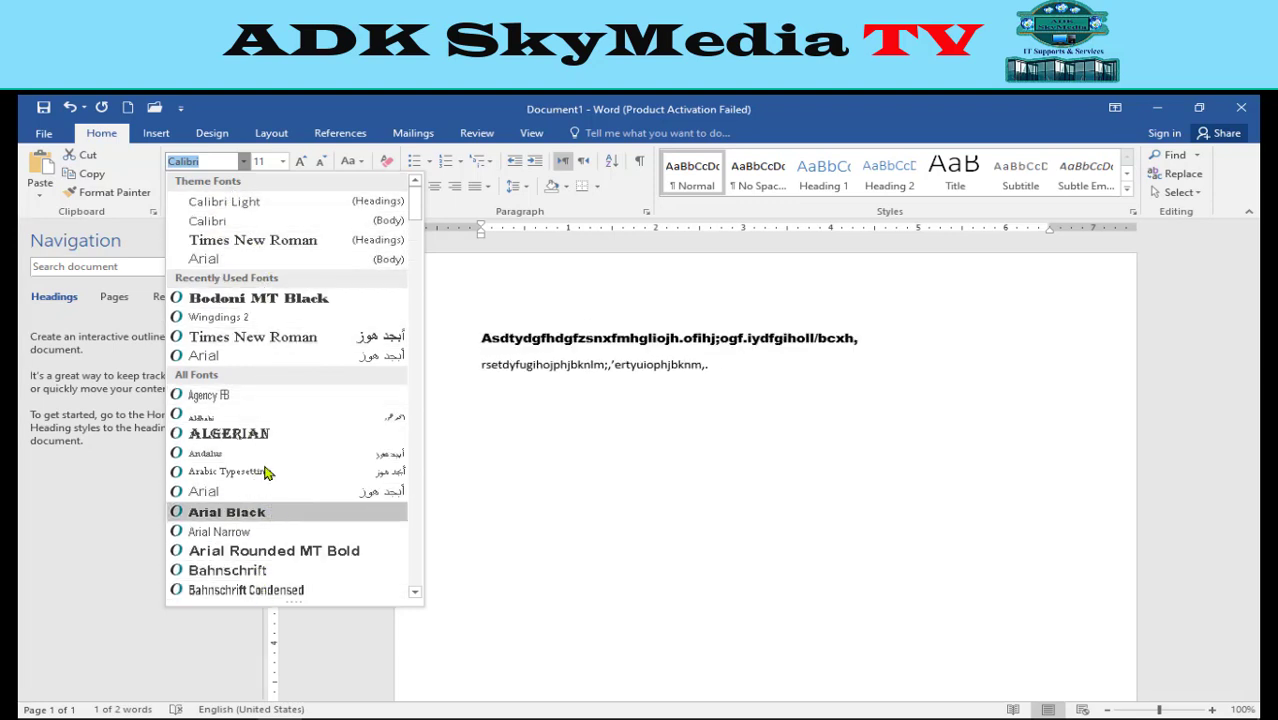
click(262, 298)
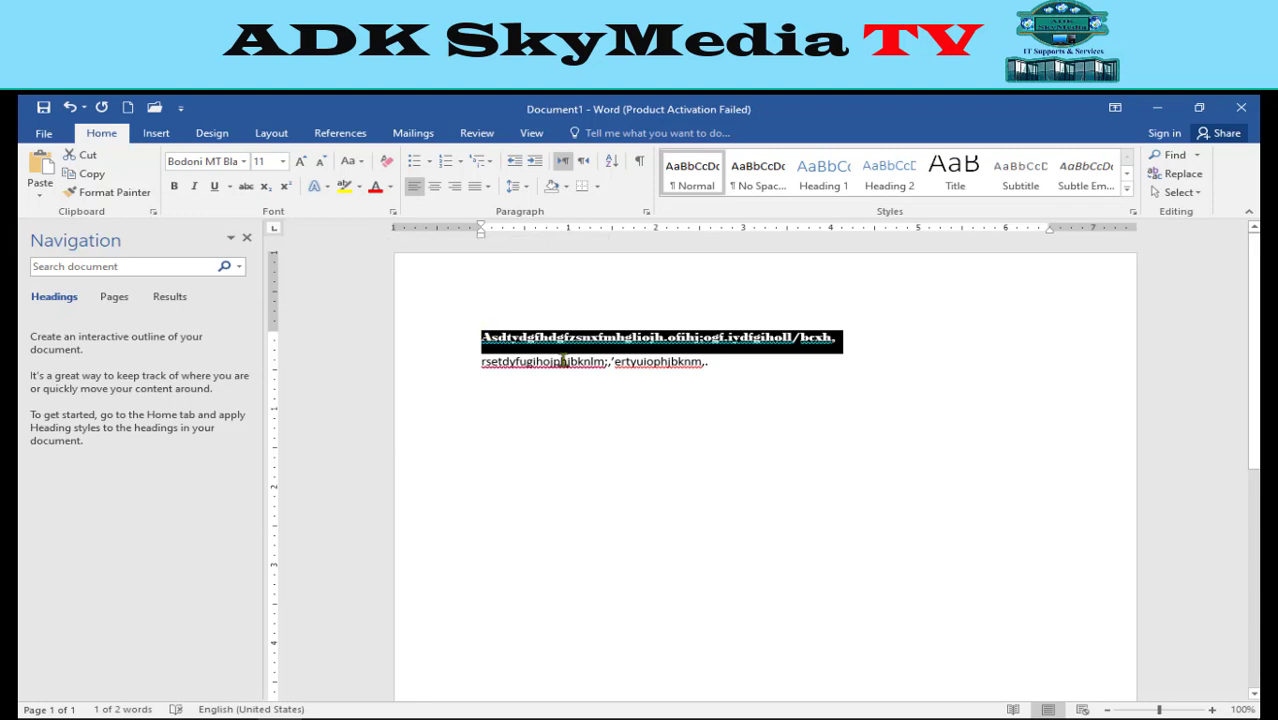
click(961, 352)
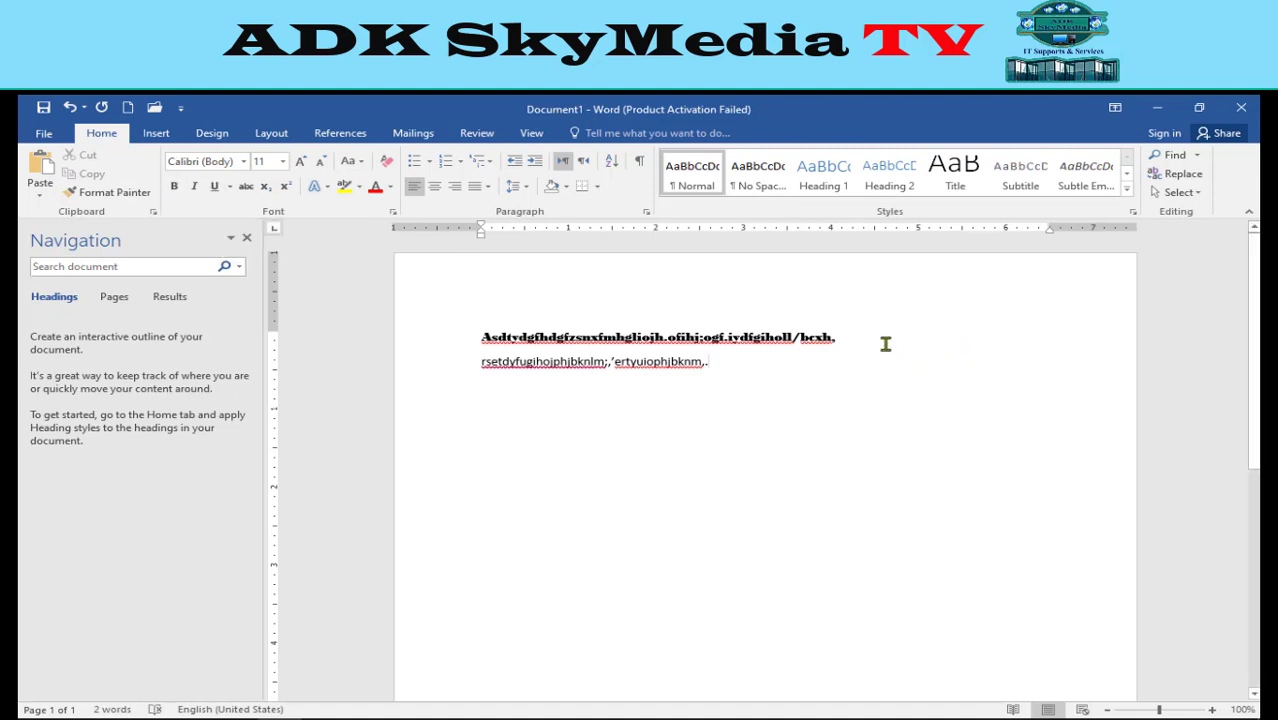
Make the first line bold
drag(836, 337, 542, 323)
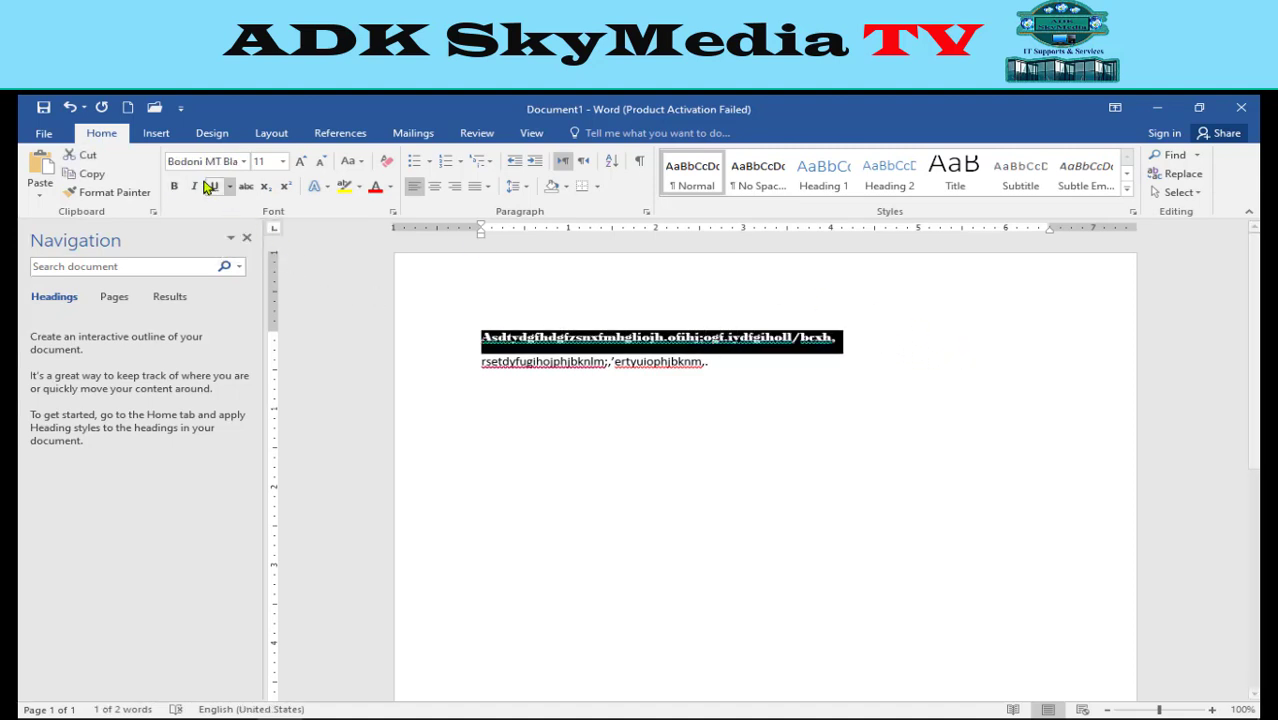
click(174, 186)
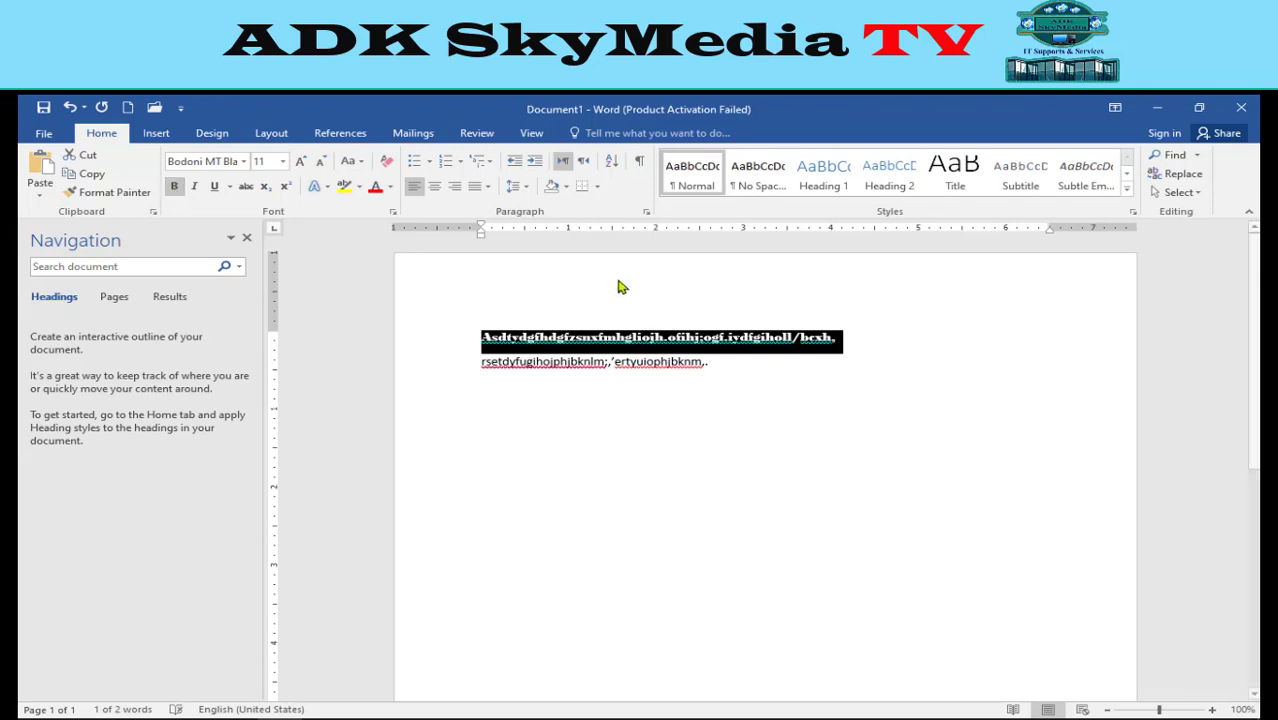
click(854, 346)
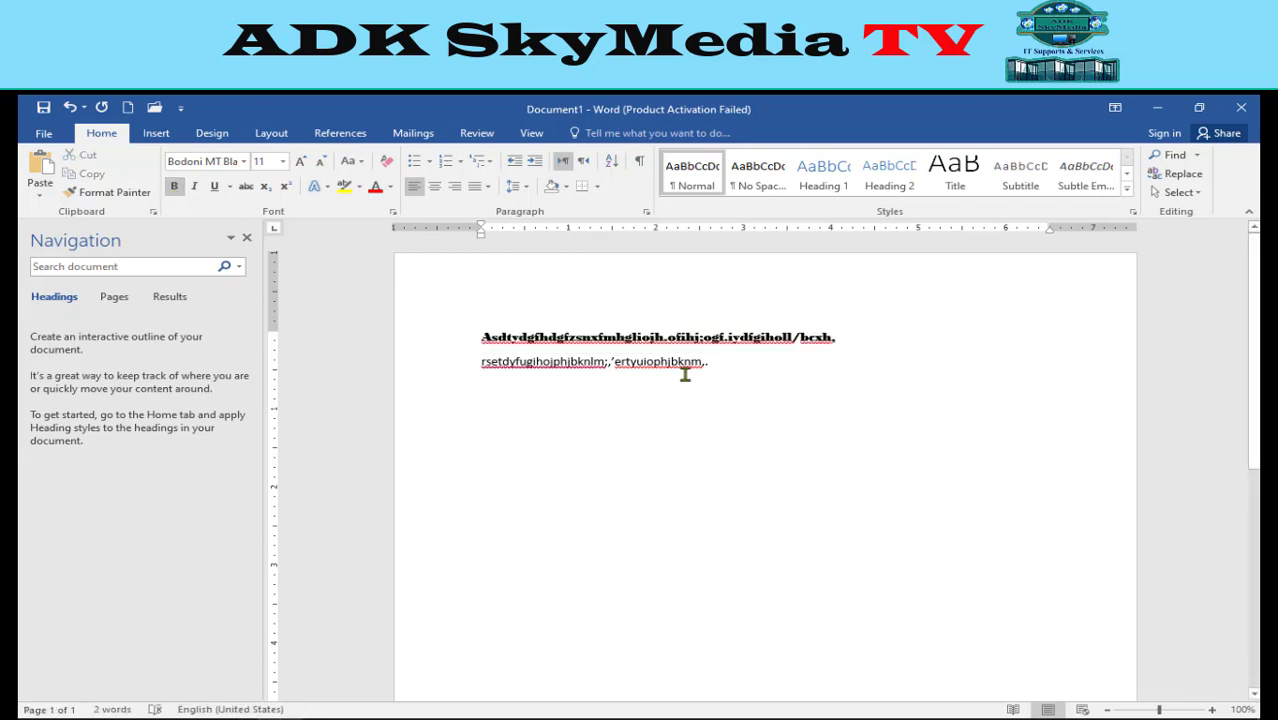
Bold the last word on line two, 'ertyuiophjbknm,'
click(716, 363)
drag(670, 365, 610, 363)
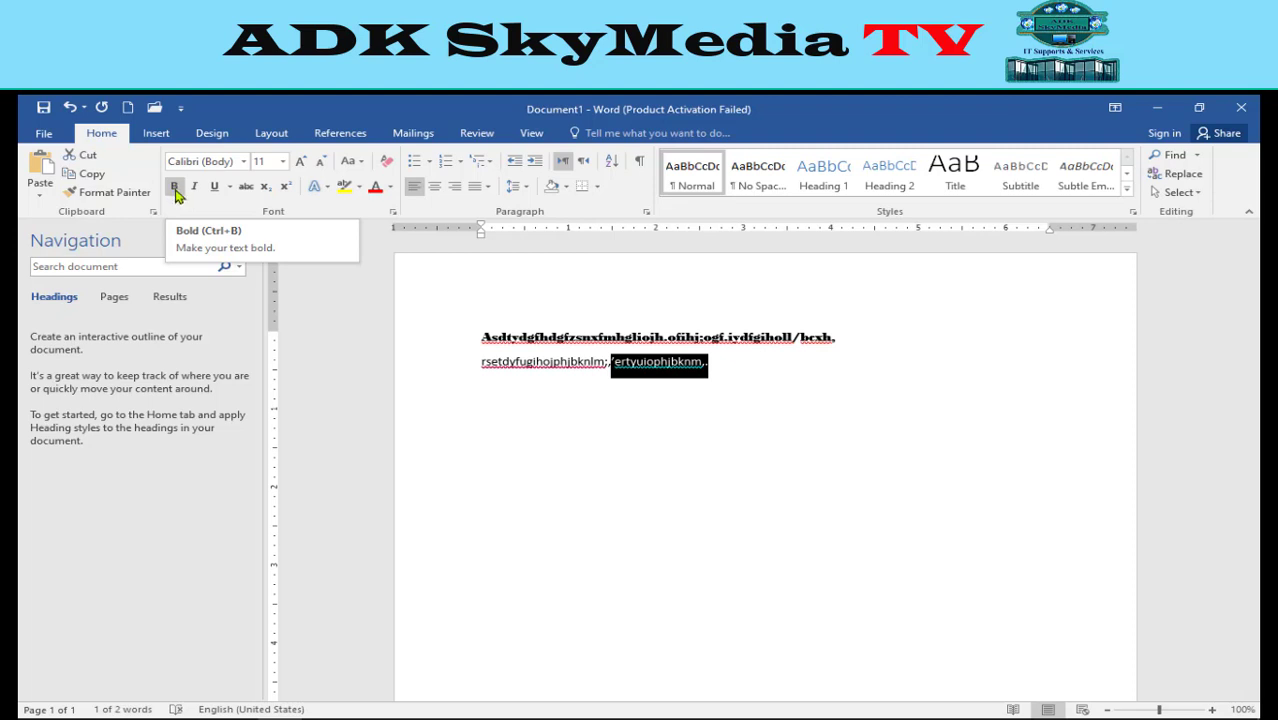
click(176, 195)
click(716, 437)
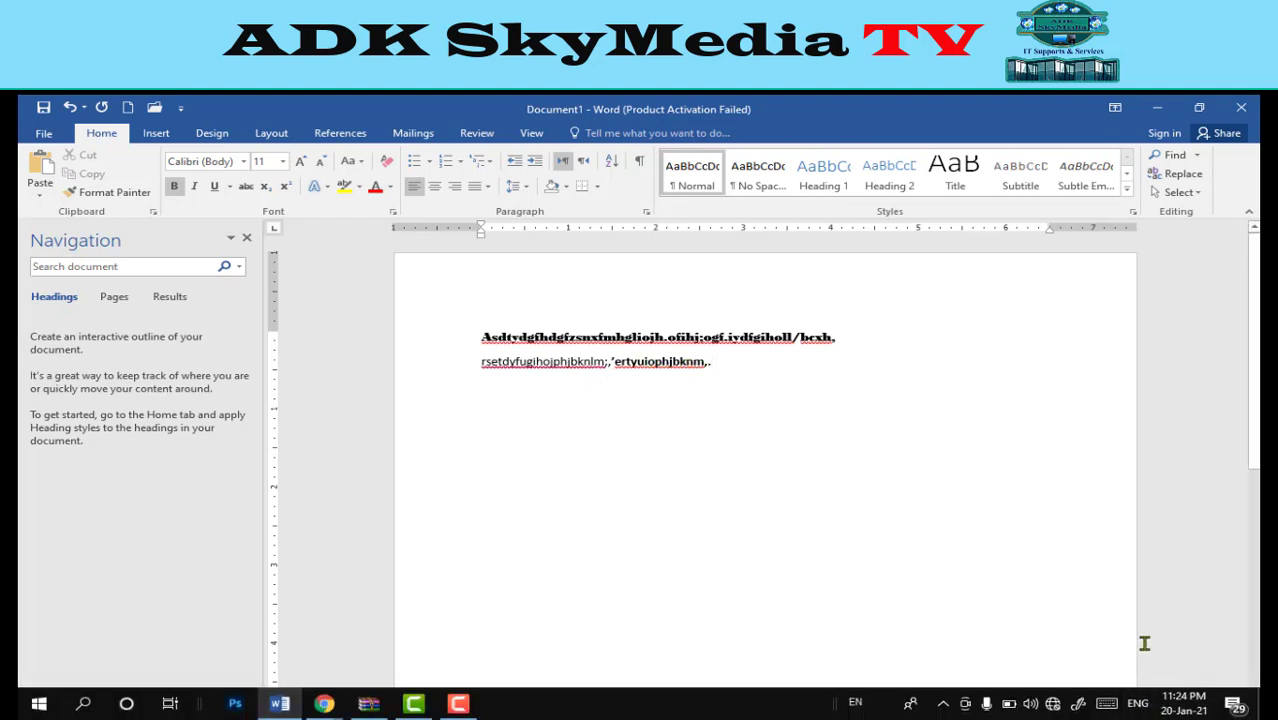
Zoom to about 148% and make the bold 'ertyuiophjbknm,' italic and underlined
drag(1161, 711, 1164, 711)
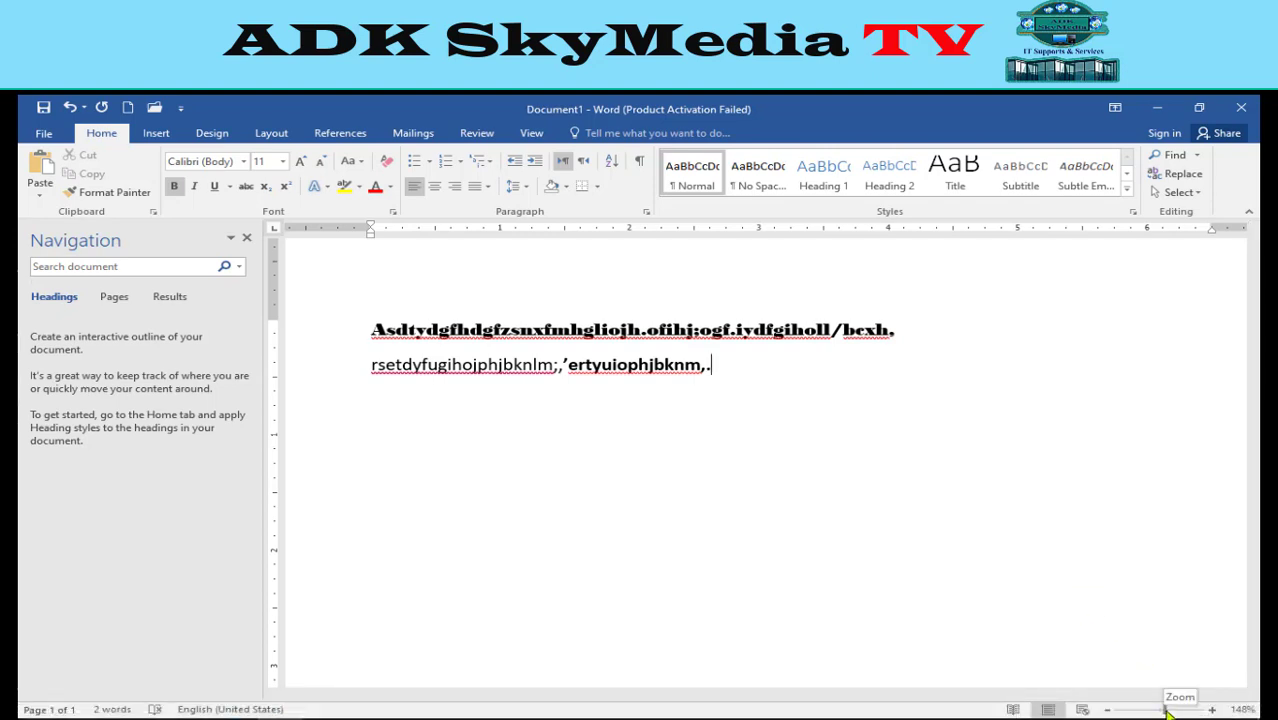
drag(1166, 709, 1163, 711)
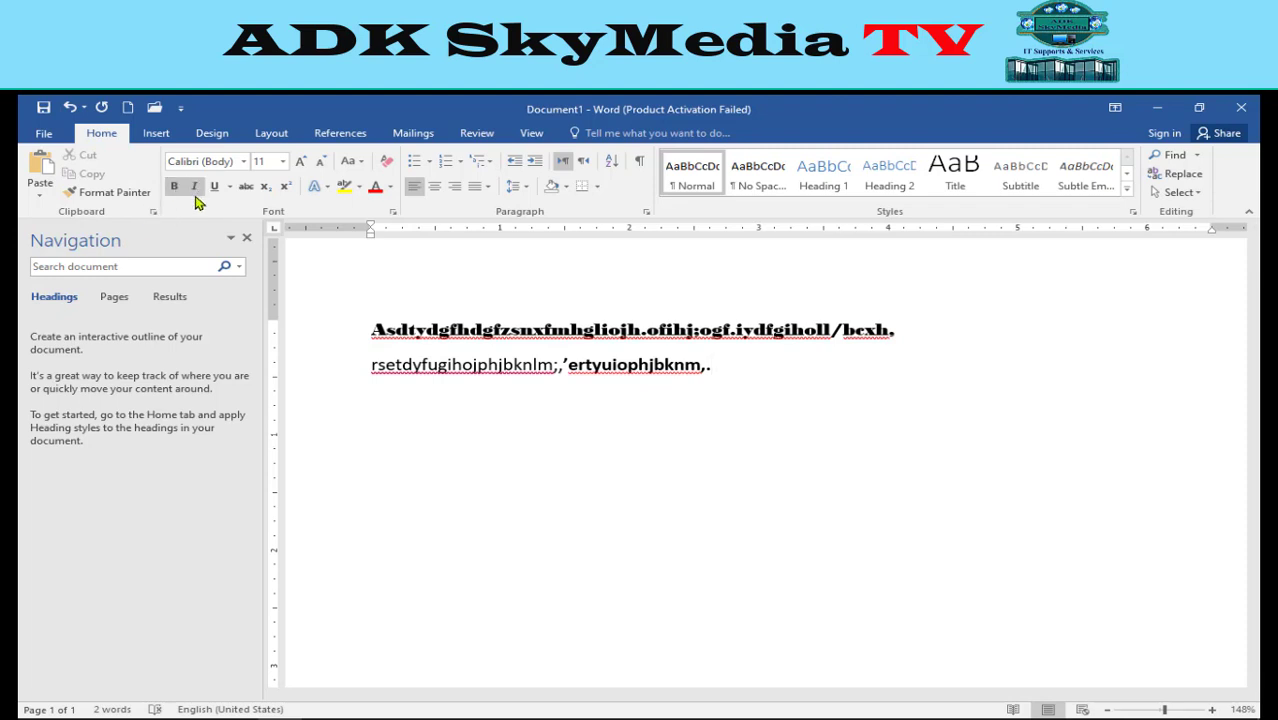
drag(710, 367, 607, 371)
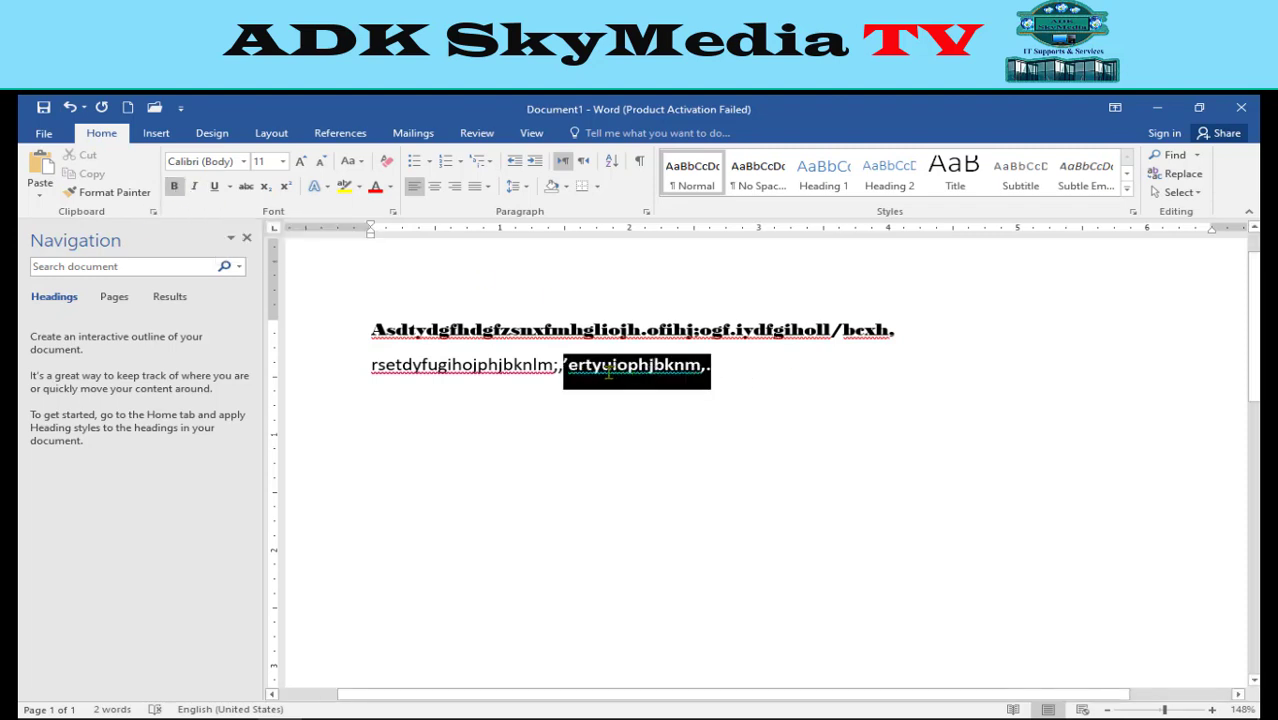
click(198, 191)
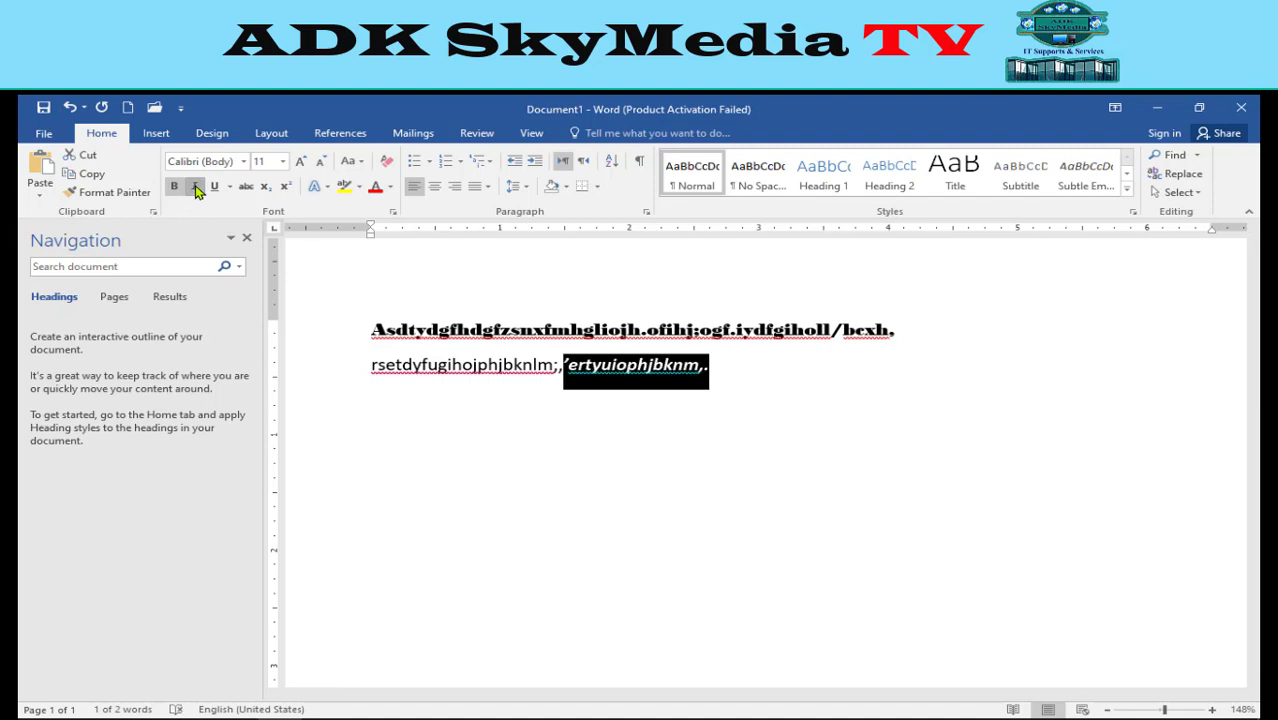
click(198, 191)
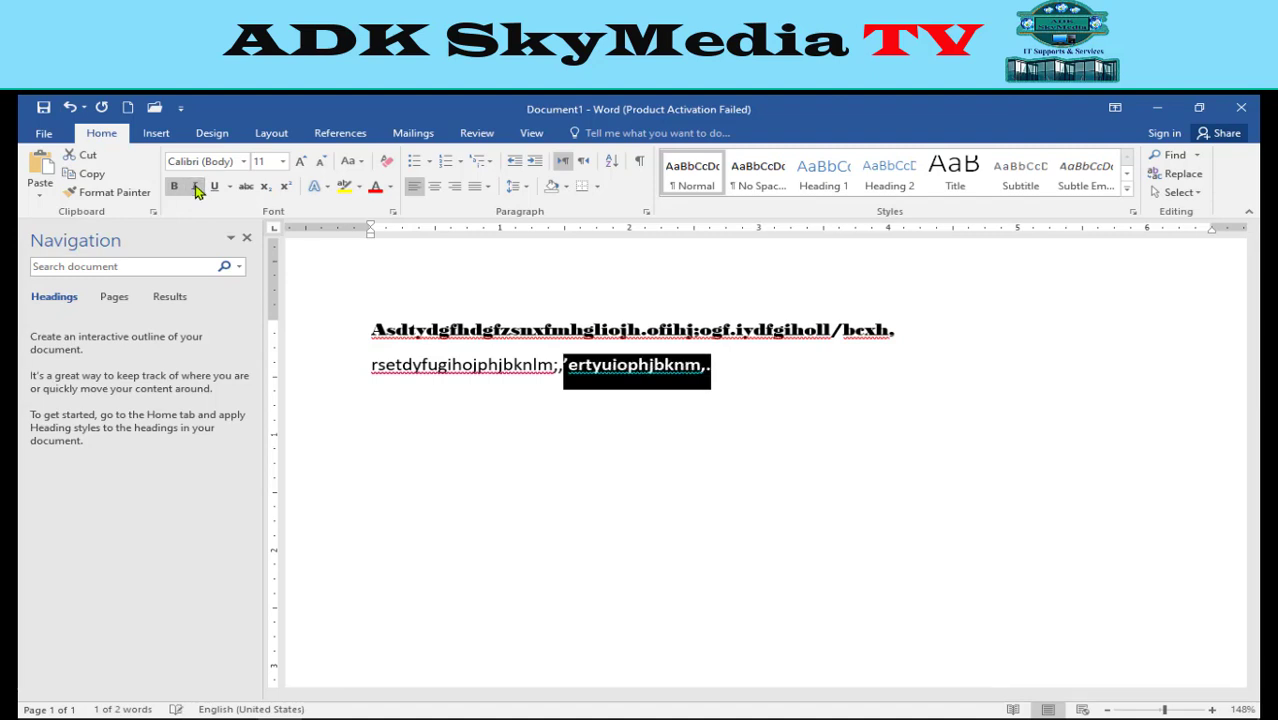
click(198, 191)
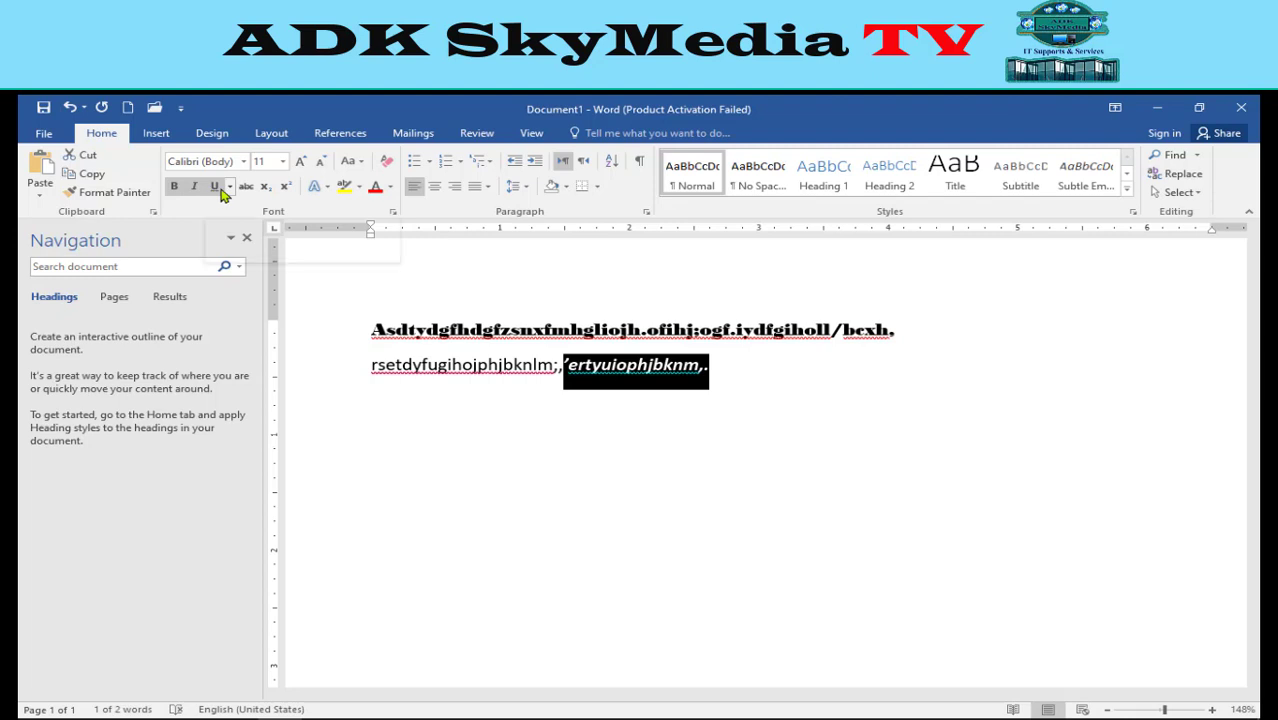
click(213, 188)
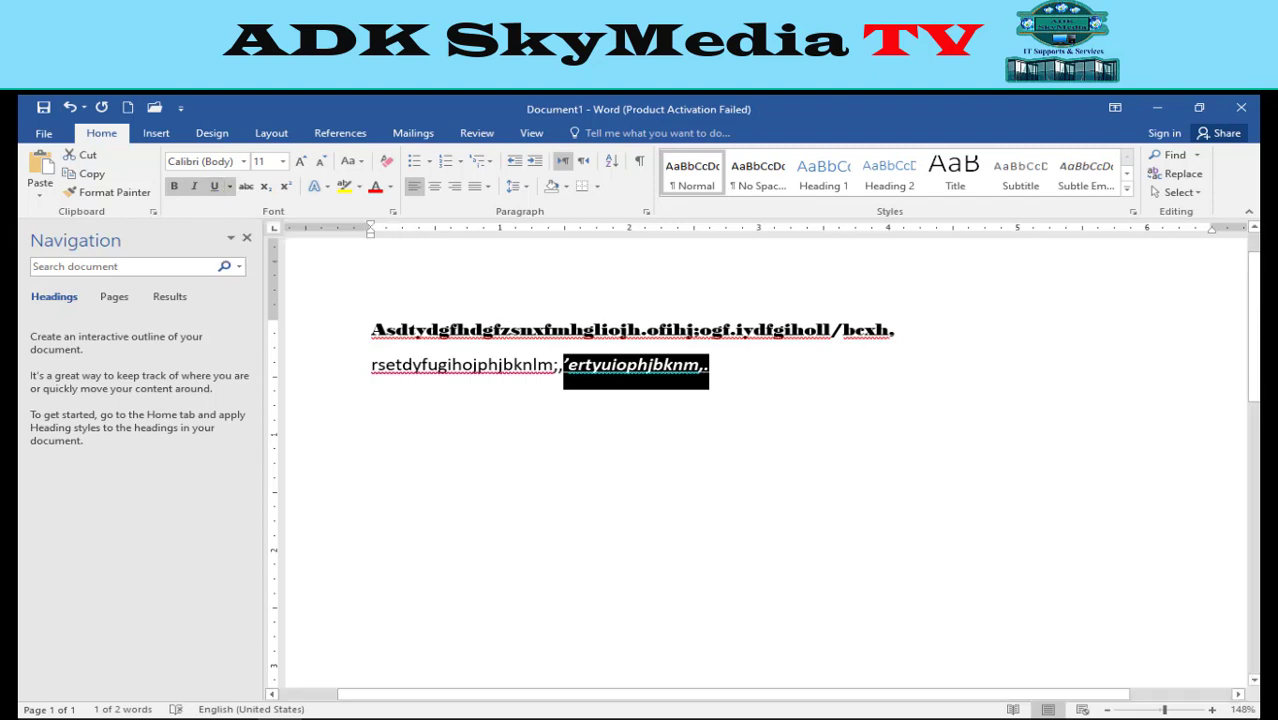
click(713, 365)
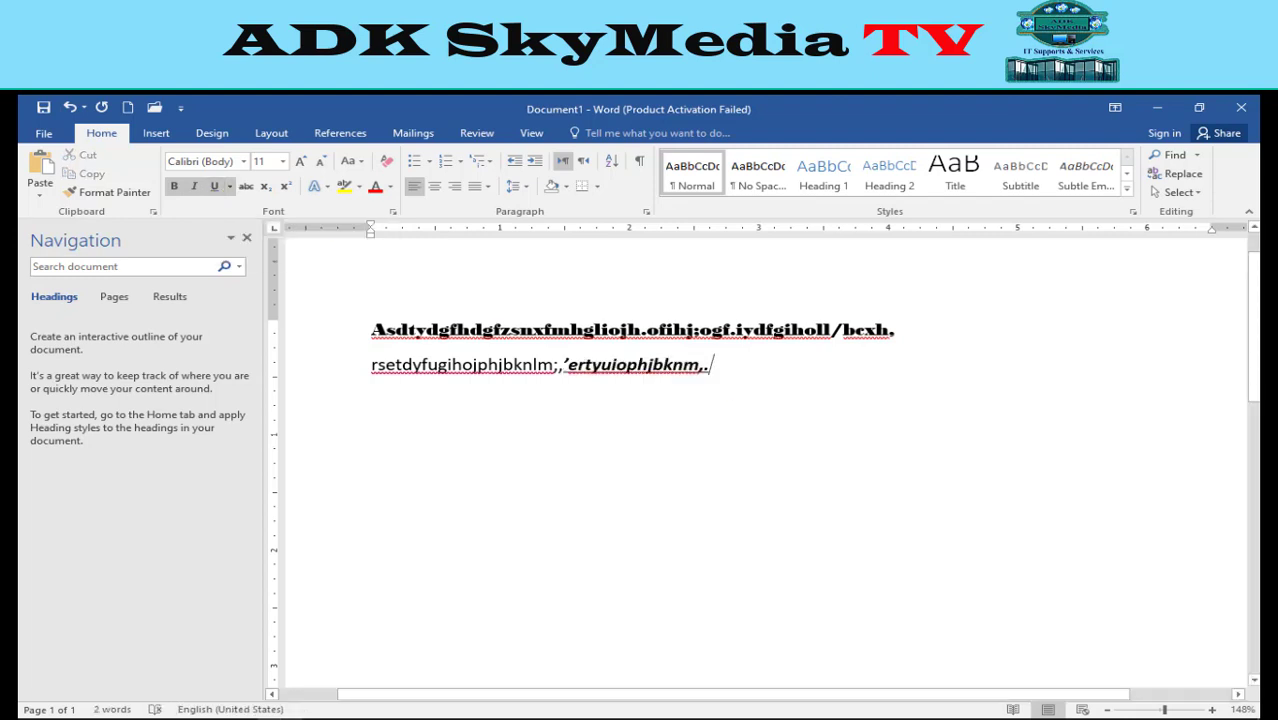
drag(713, 365, 563, 365)
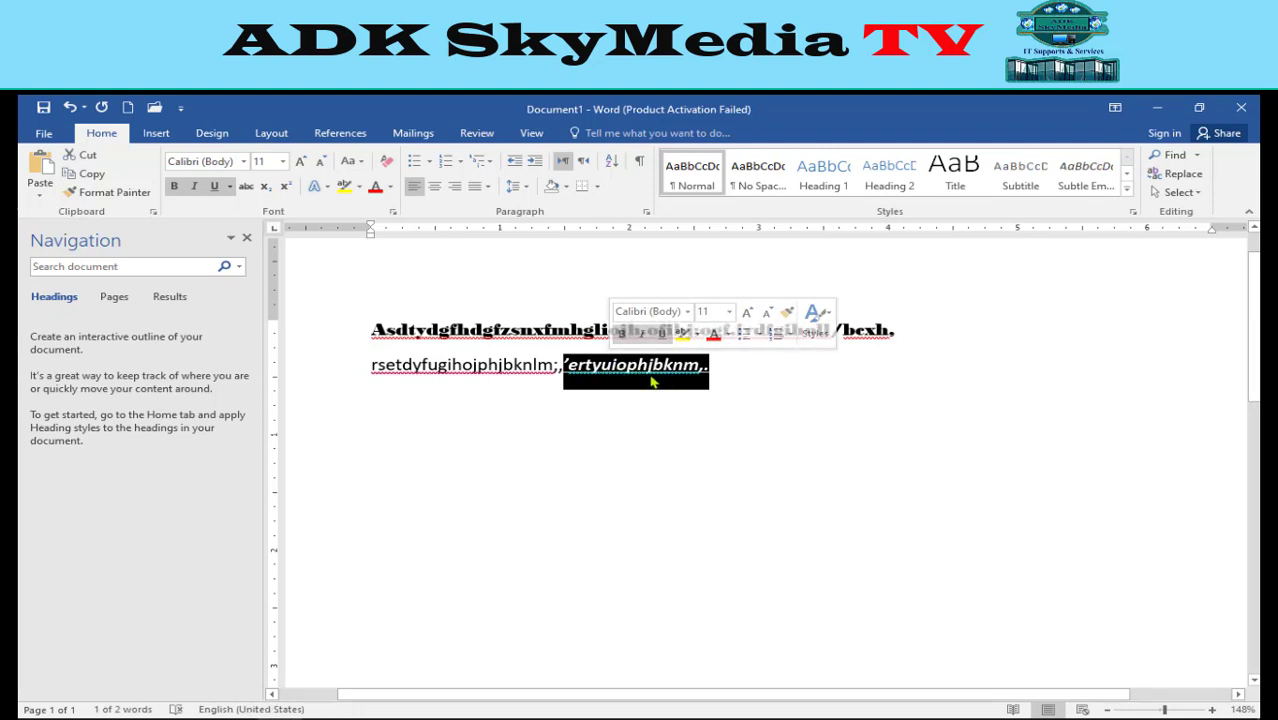
Replace the formatted word with 'Name is computer' in bold italic underline
key(BackSpace)
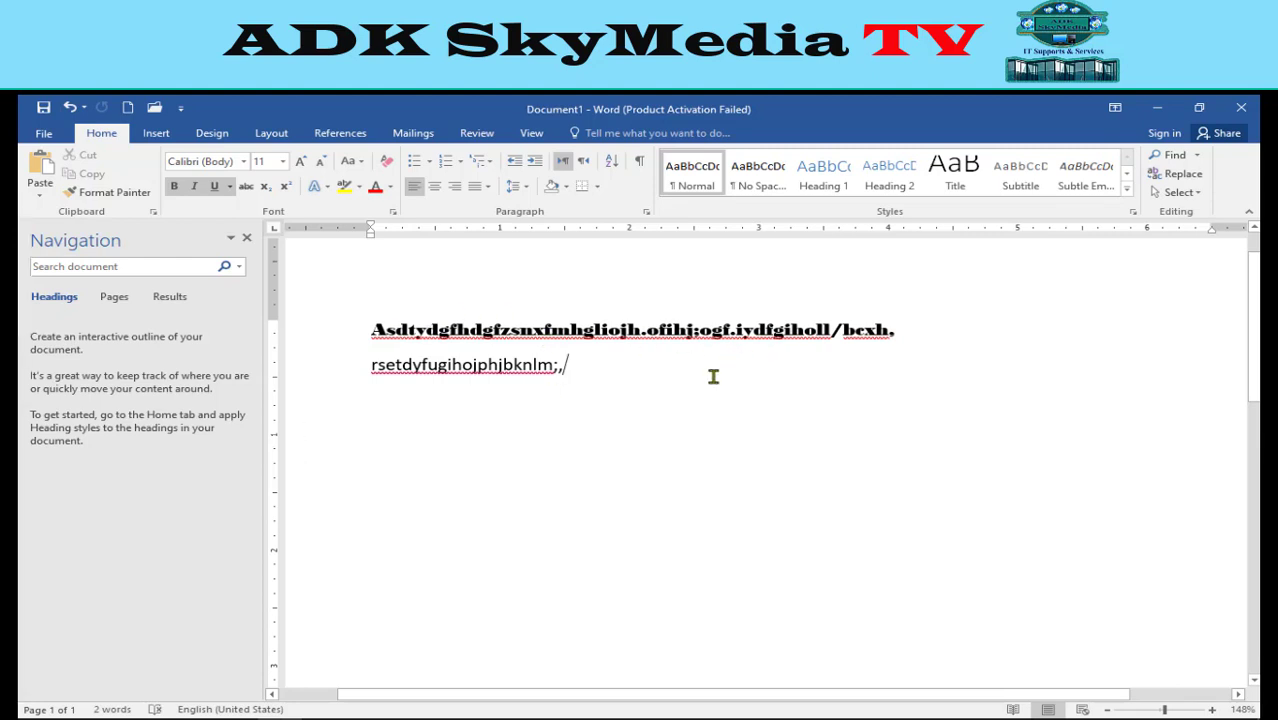
text( Na)
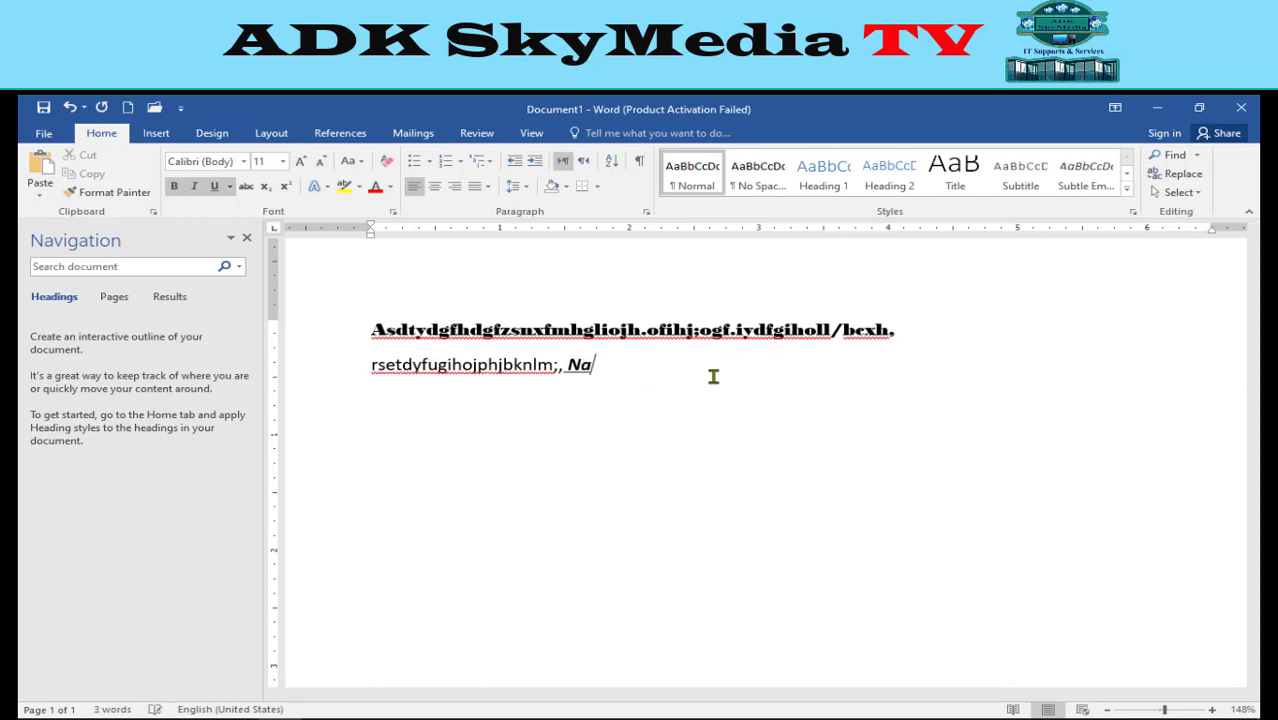
text(me)
text( is compu)
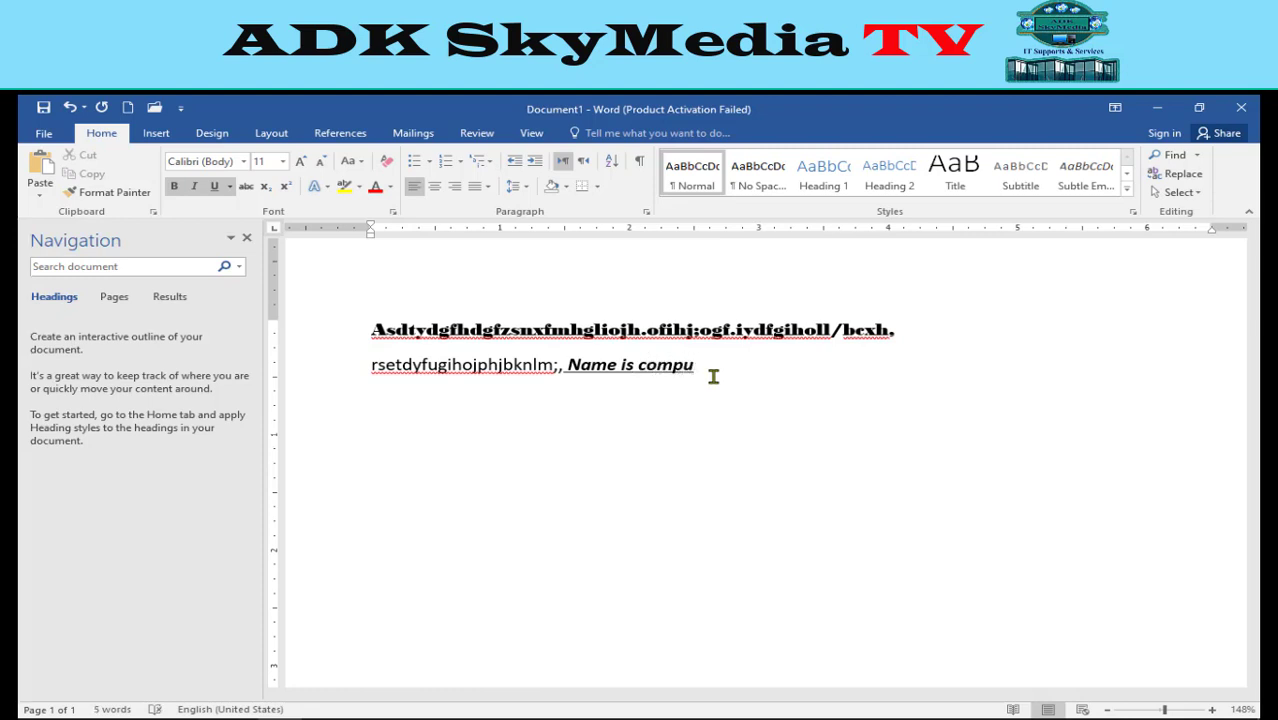
text(ter)
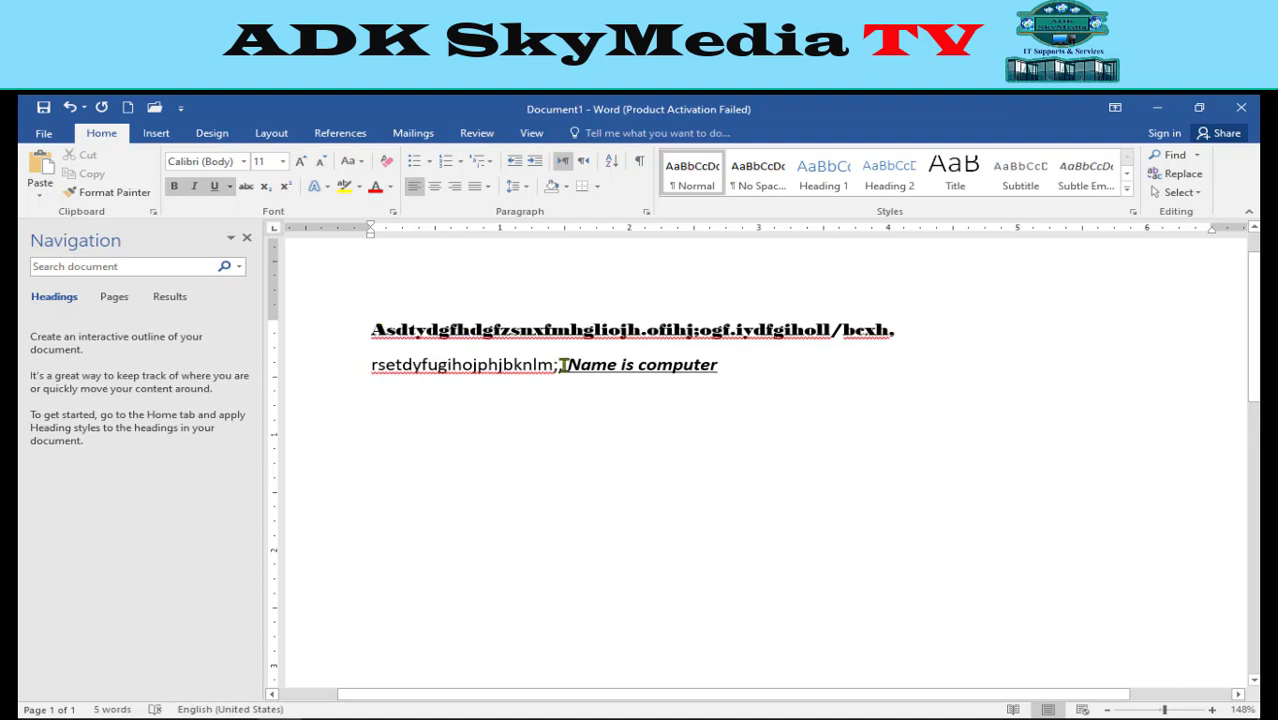
Remove underline, italic and bold from 'Name is computer', leaving plain Calibri text
drag(555, 366, 620, 366)
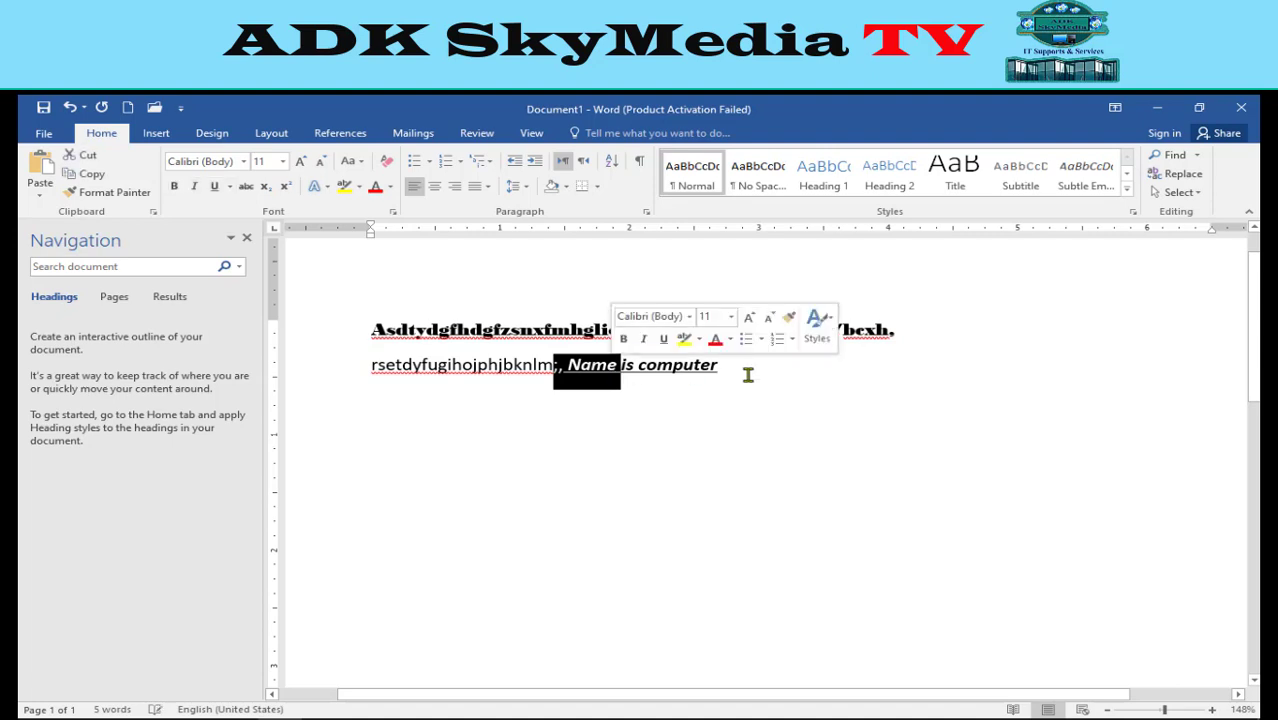
drag(718, 366, 568, 366)
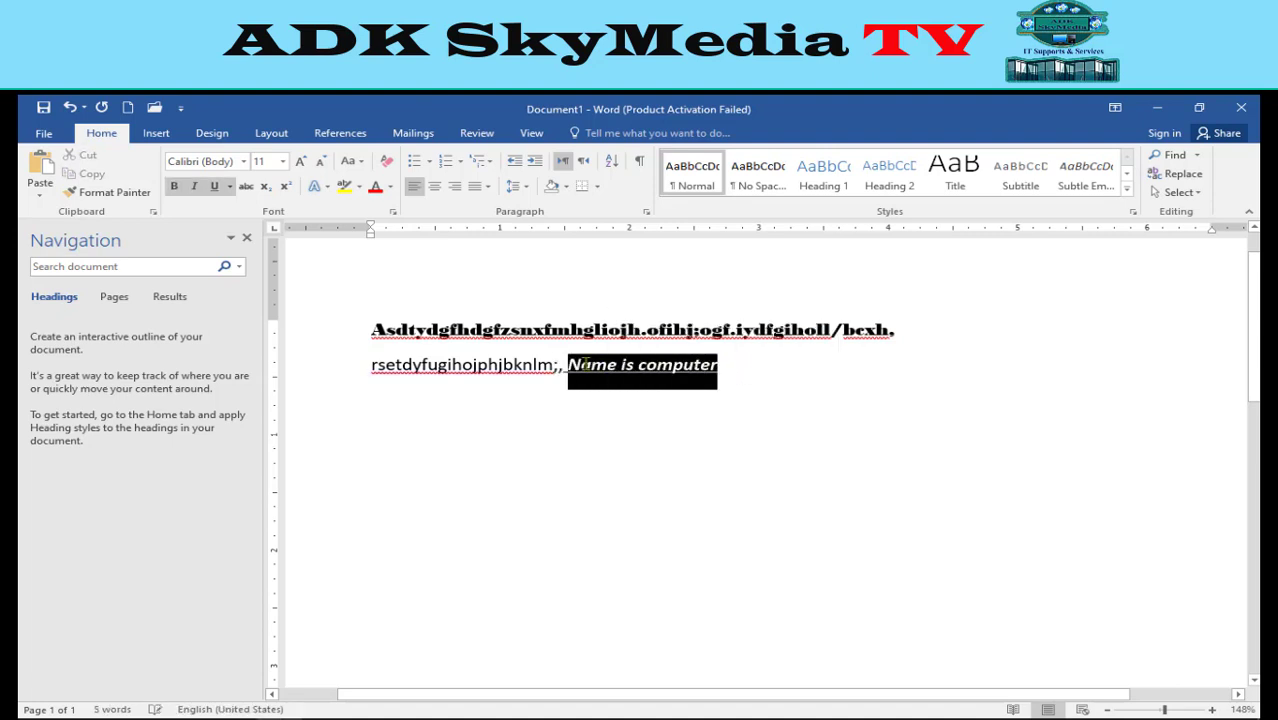
click(213, 190)
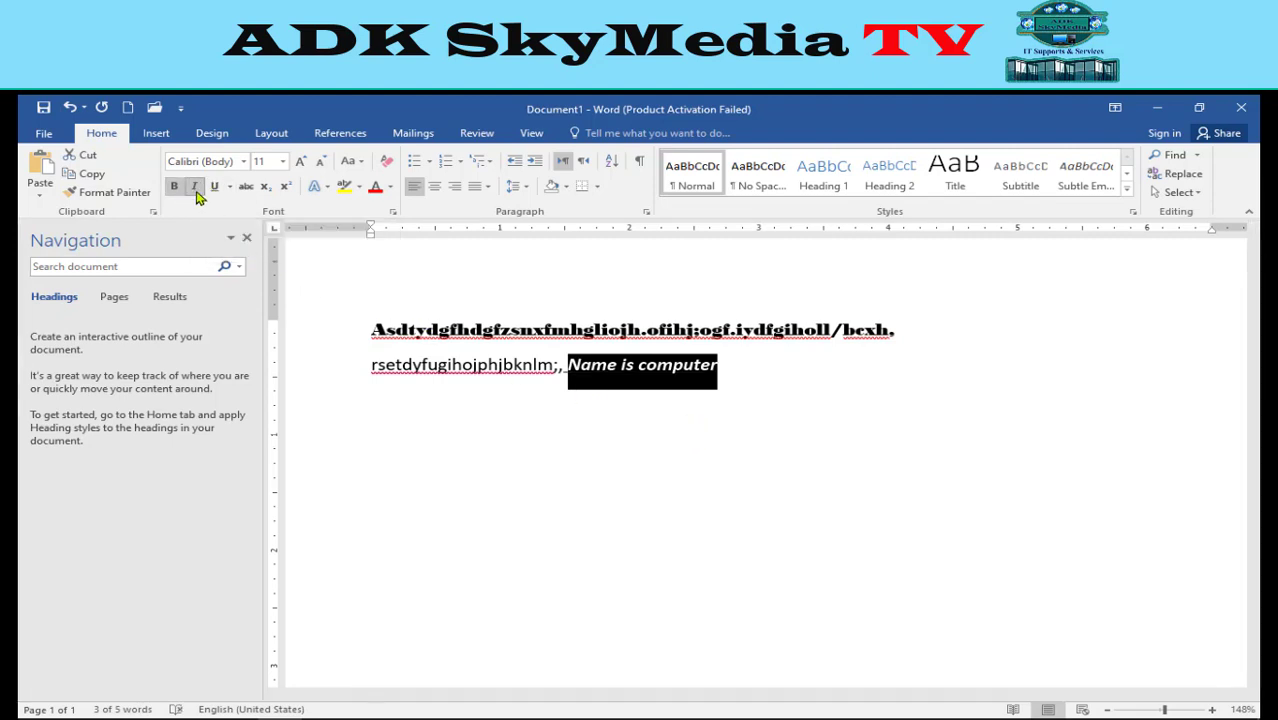
click(196, 190)
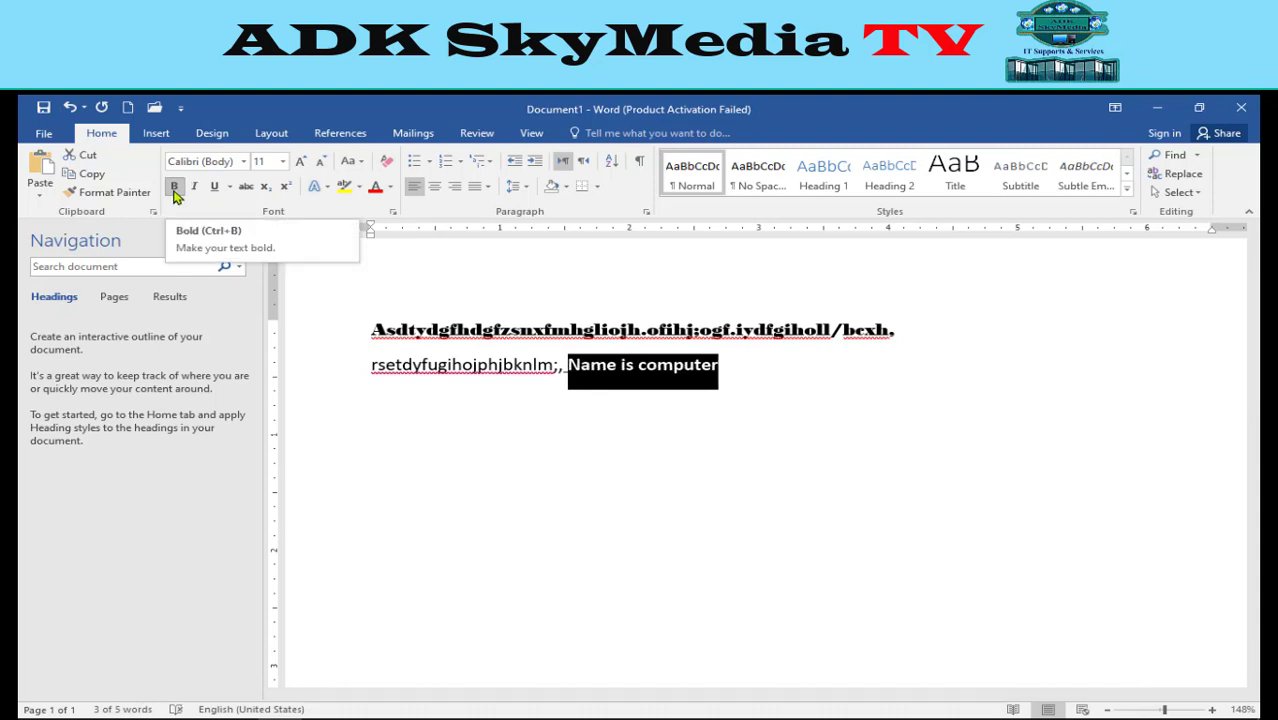
click(173, 191)
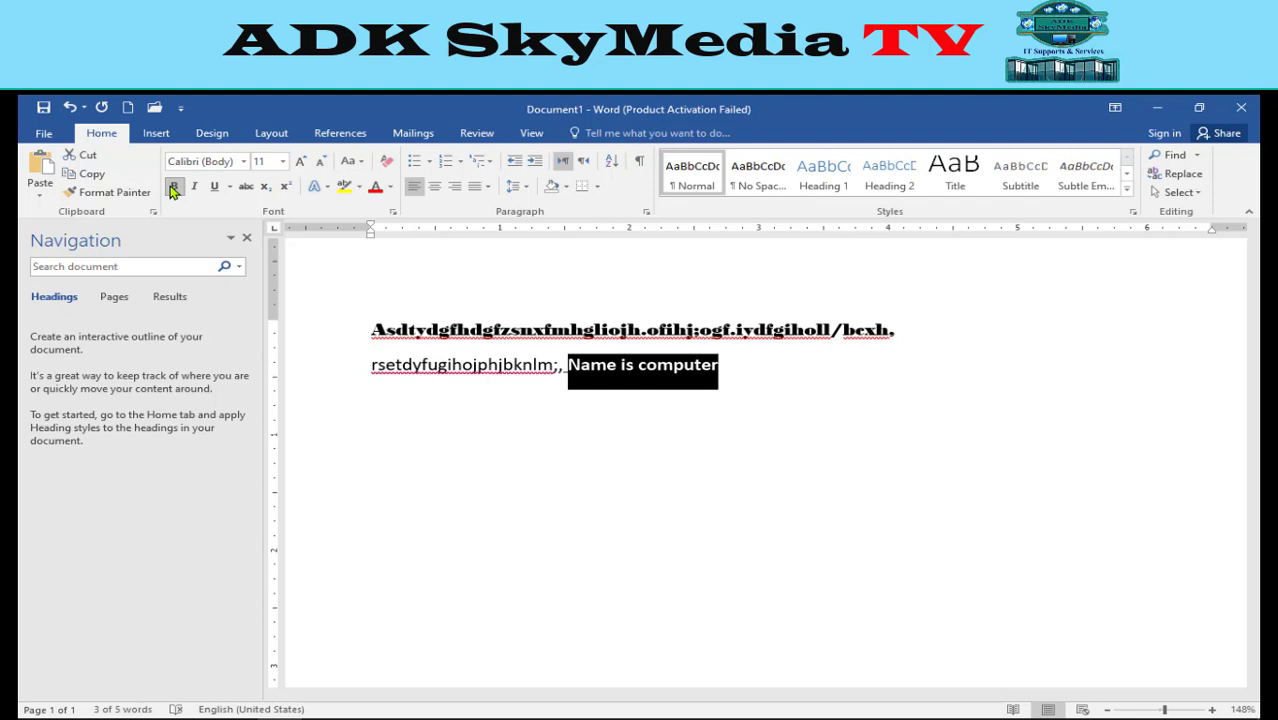
click(173, 191)
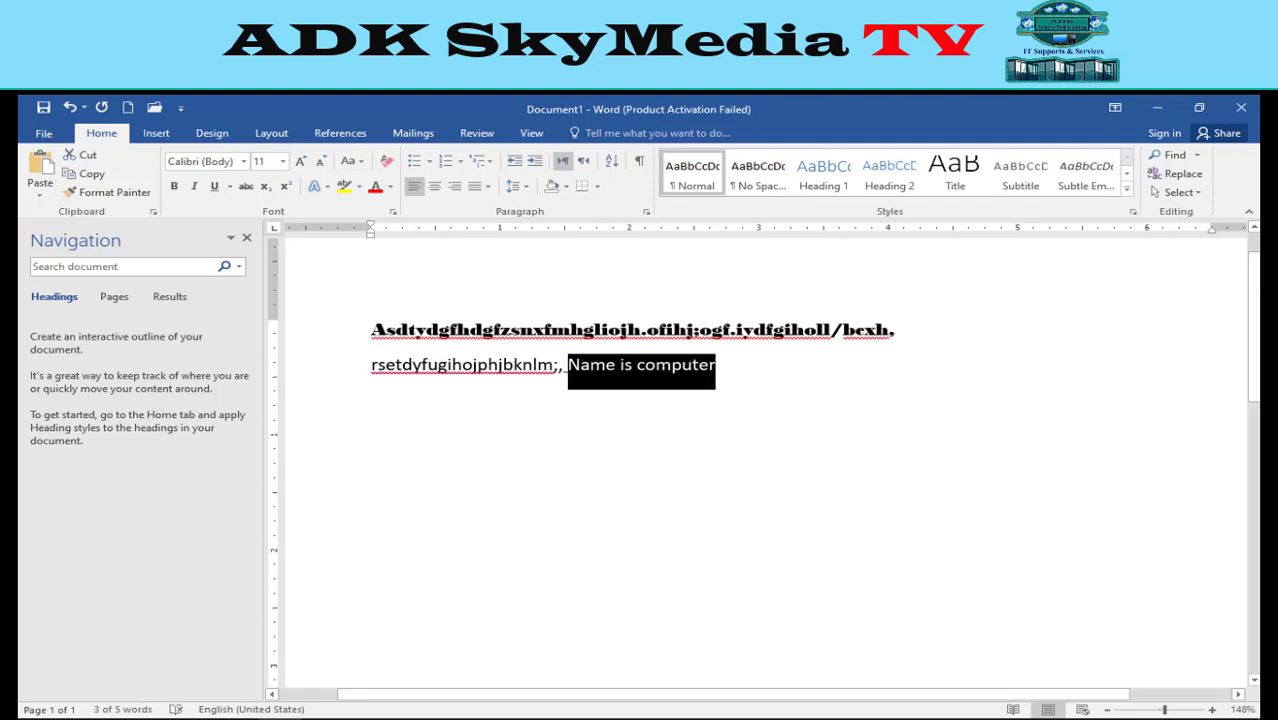
click(760, 365)
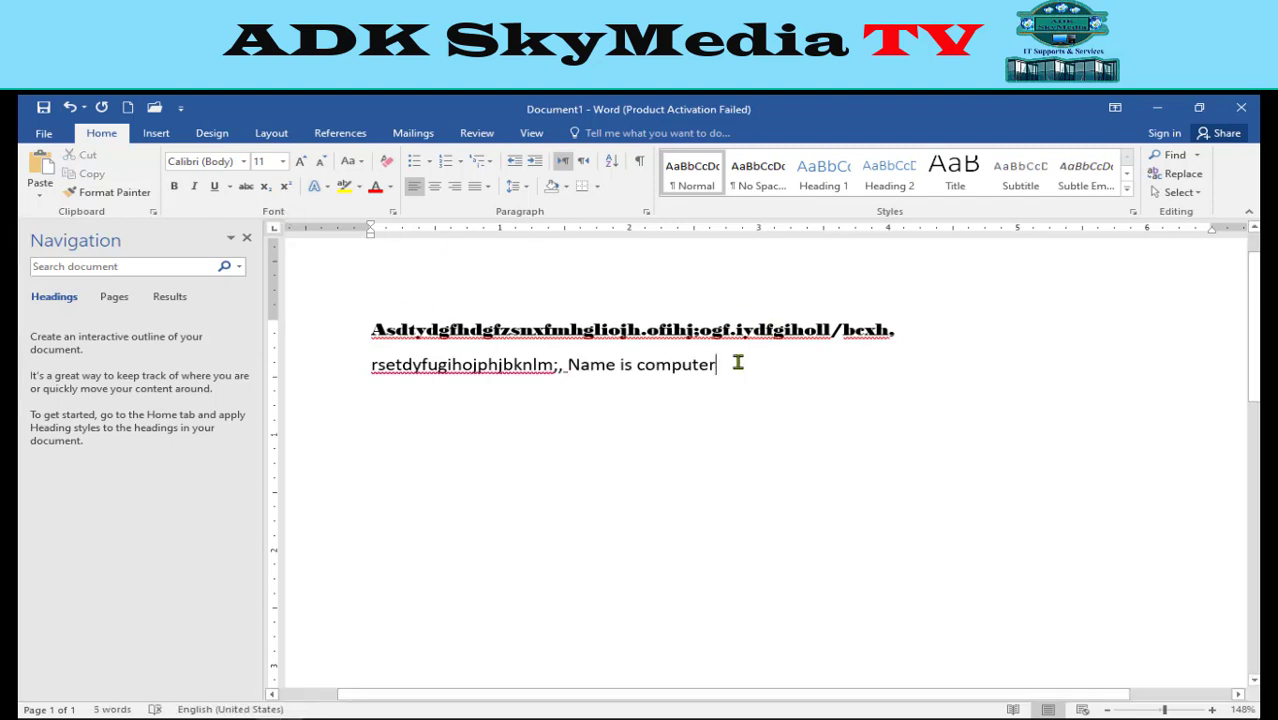
Strike through 'Name is computer' and append a 2 after it
drag(717, 366, 575, 372)
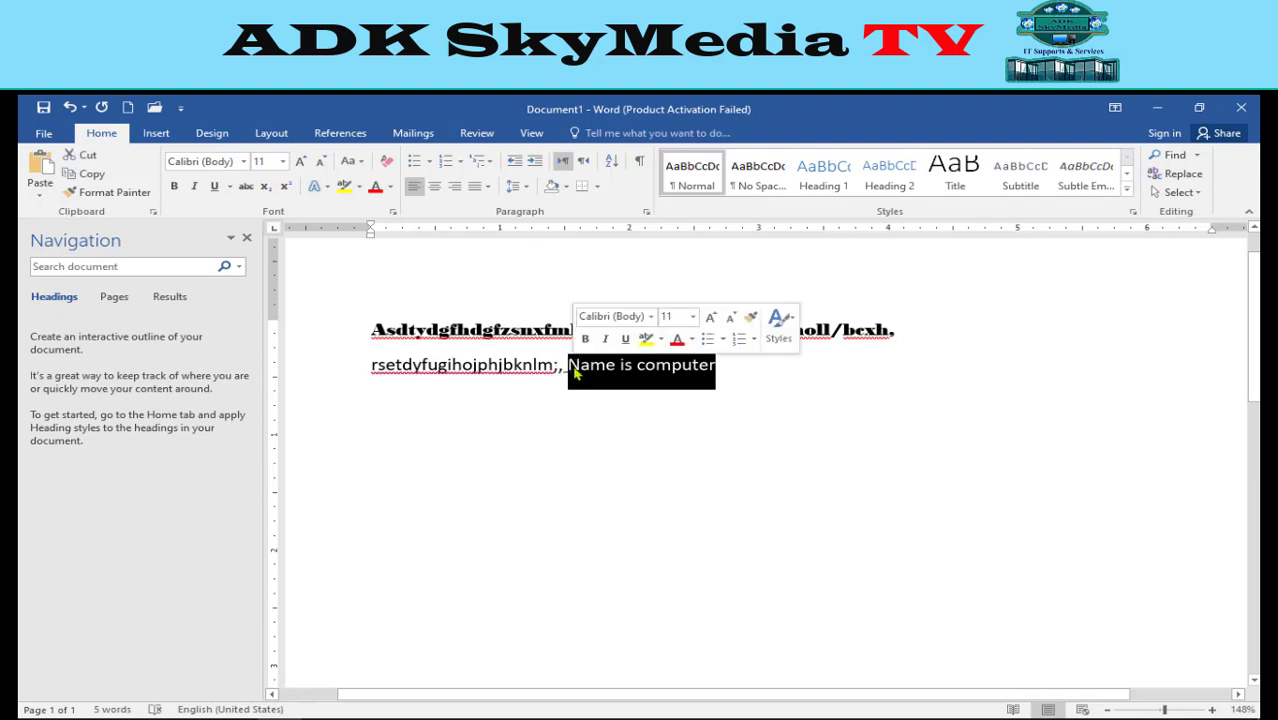
click(246, 188)
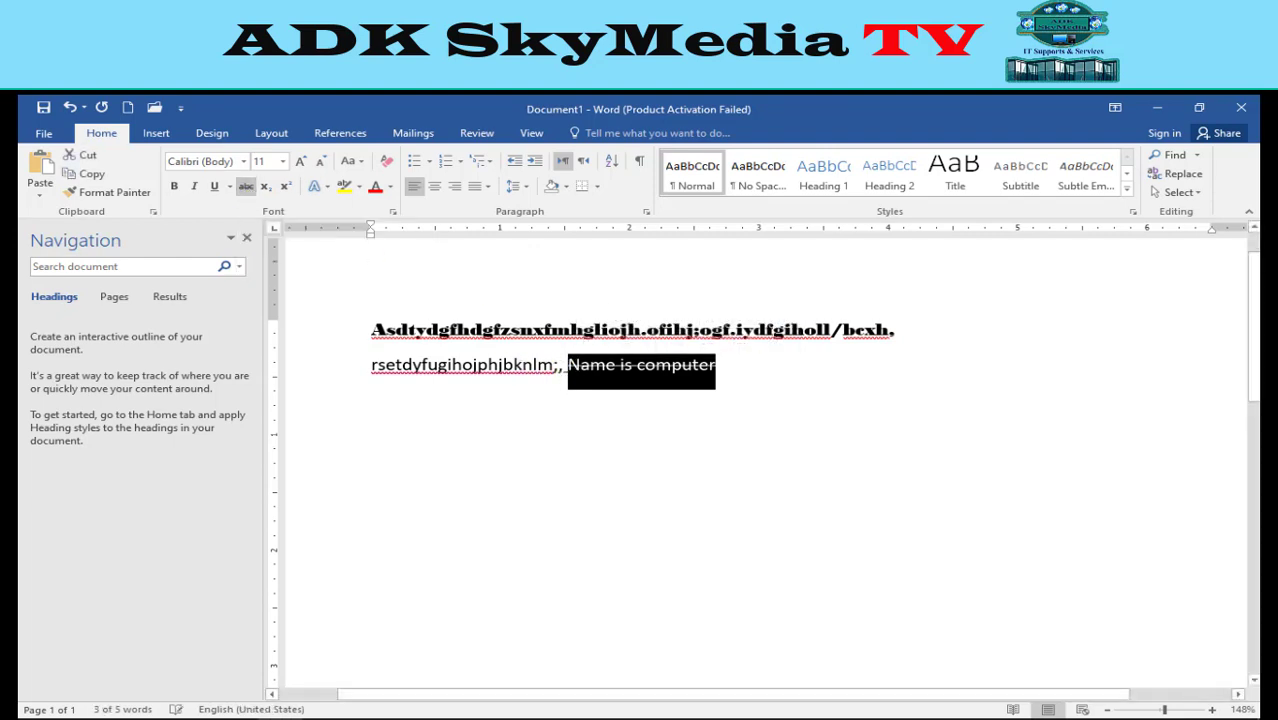
click(716, 365)
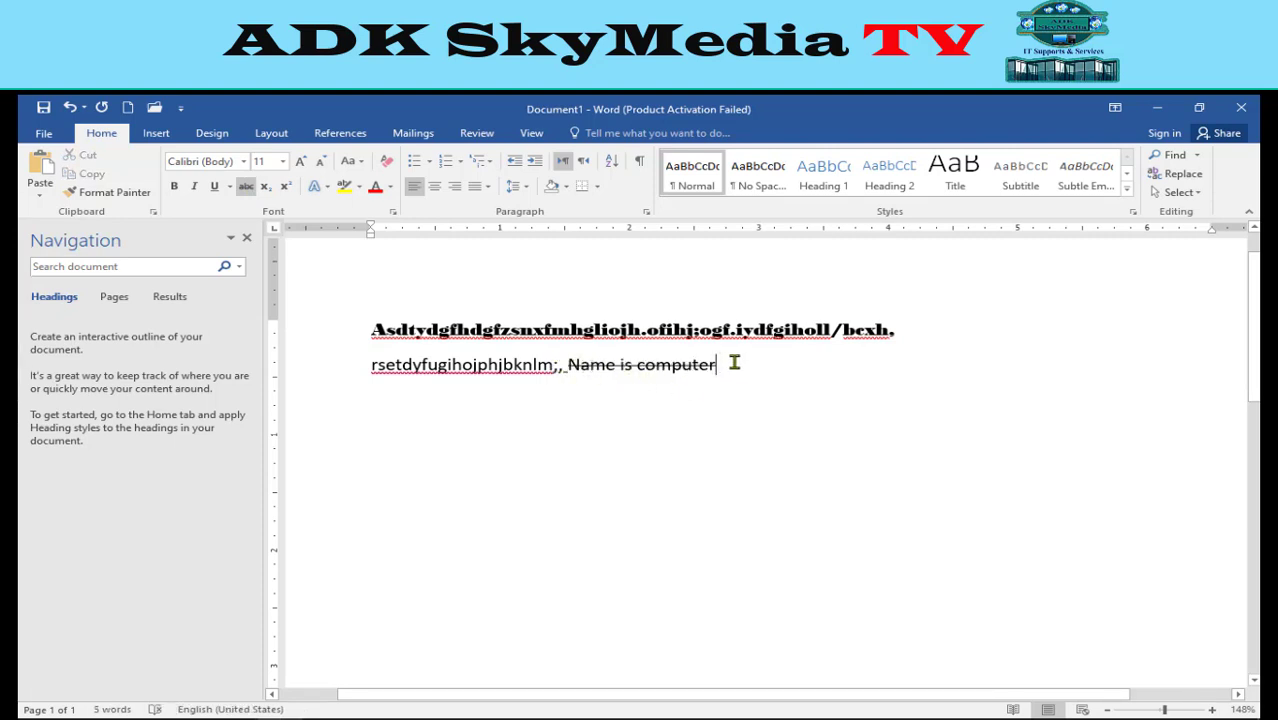
drag(734, 362, 553, 366)
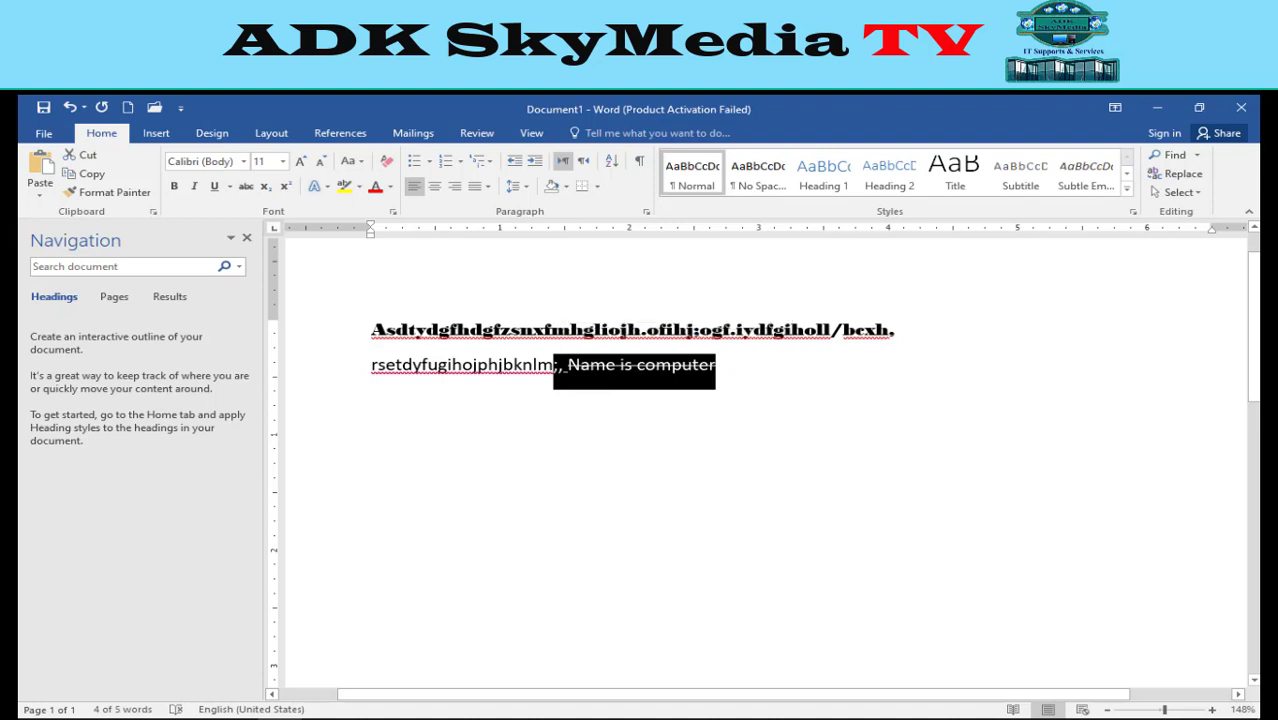
click(716, 365)
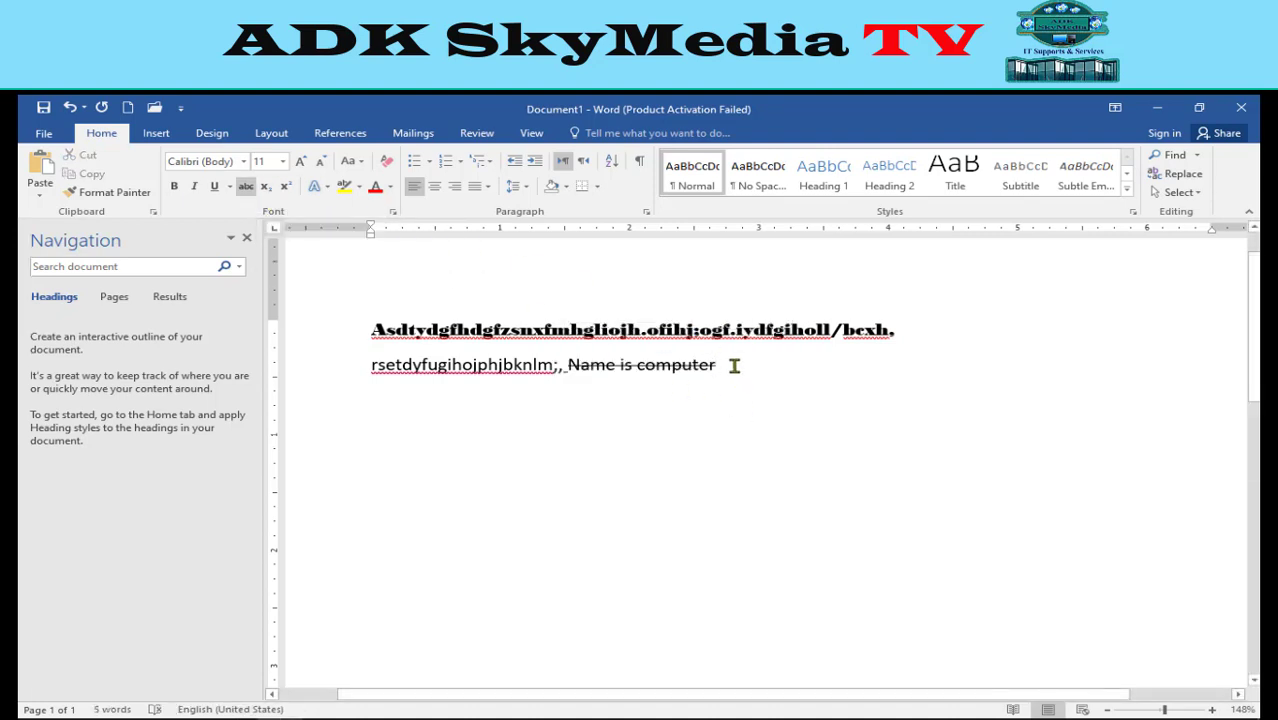
text(2)
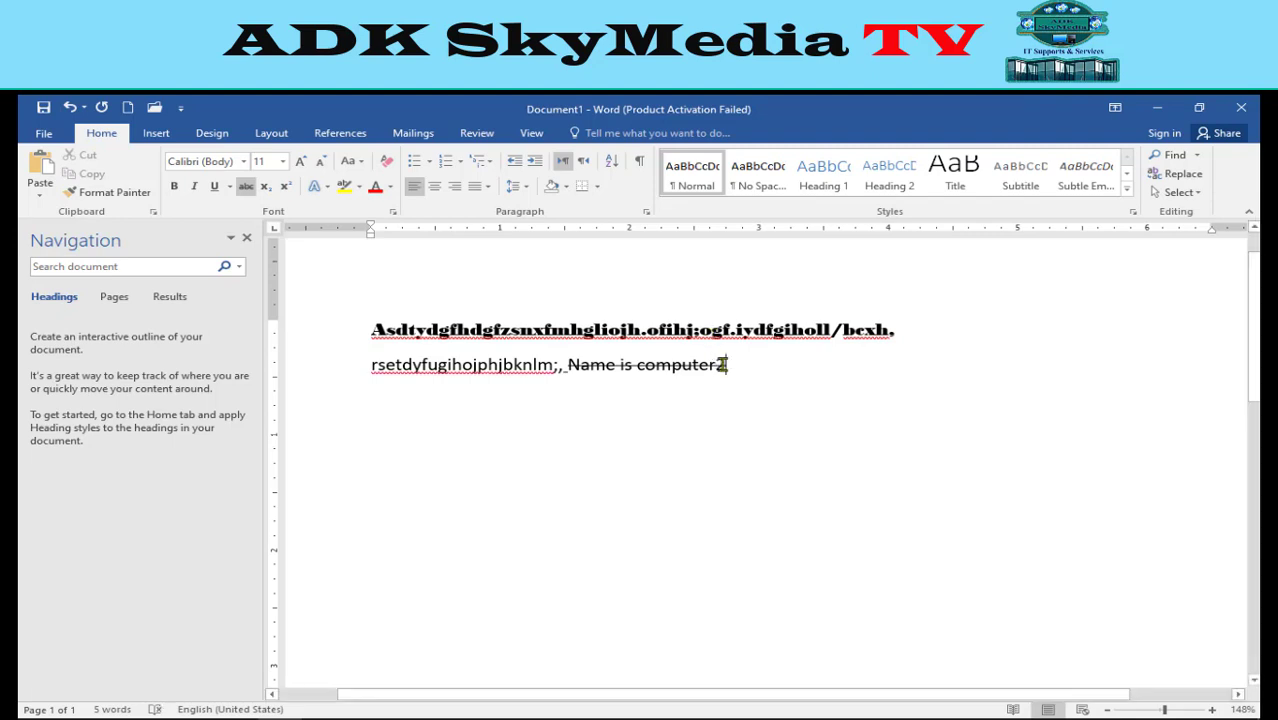
Remove the strikethrough, make the trailing 2 subscript, then delete back to 'Name is c'
drag(733, 368, 567, 366)
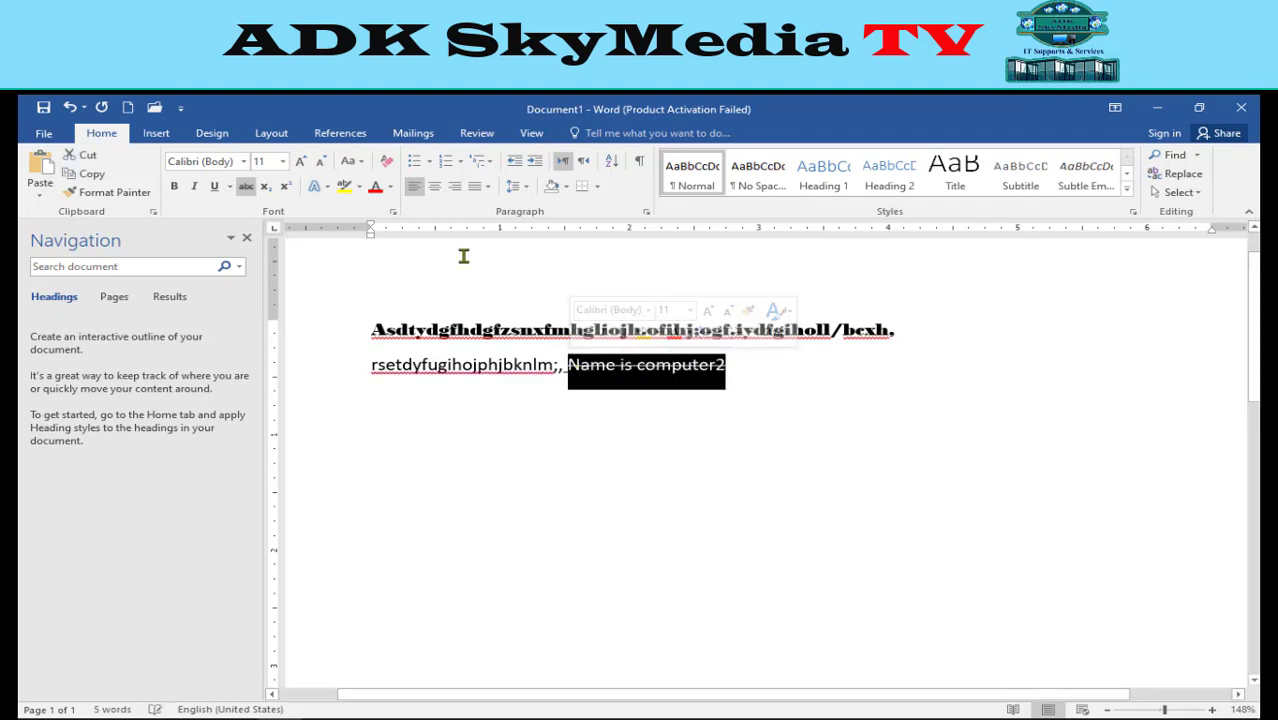
click(246, 187)
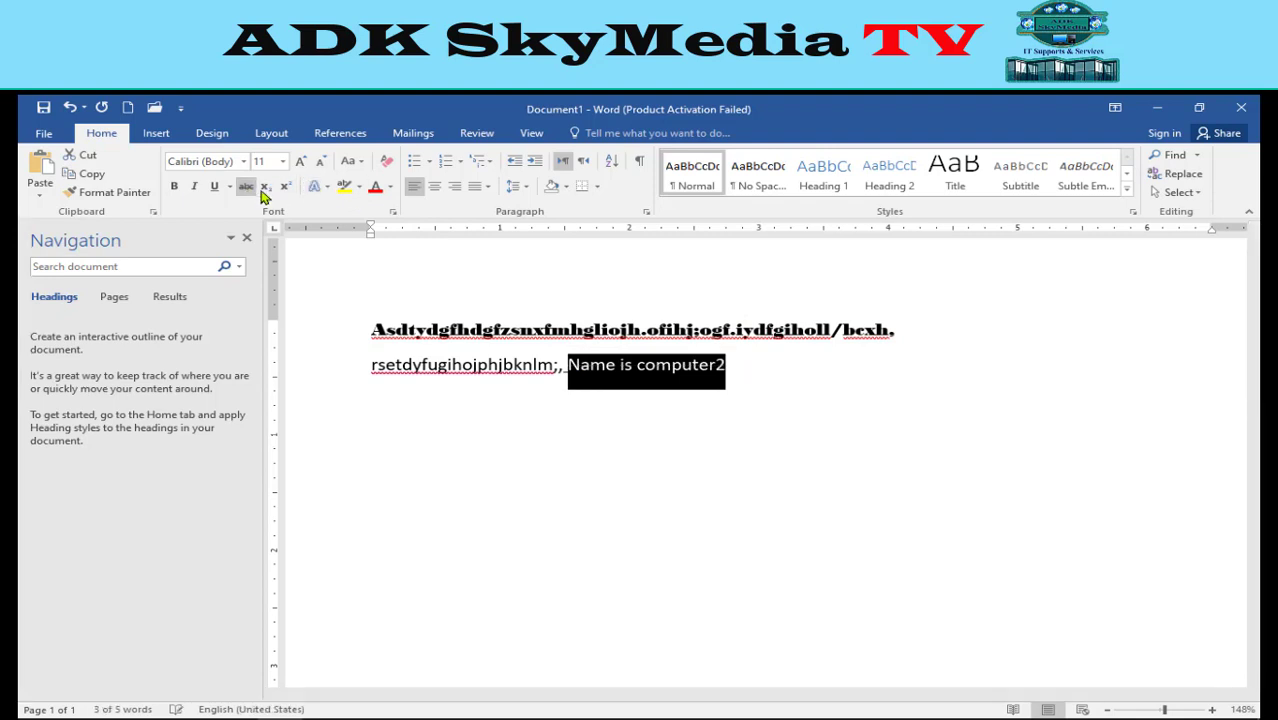
click(732, 366)
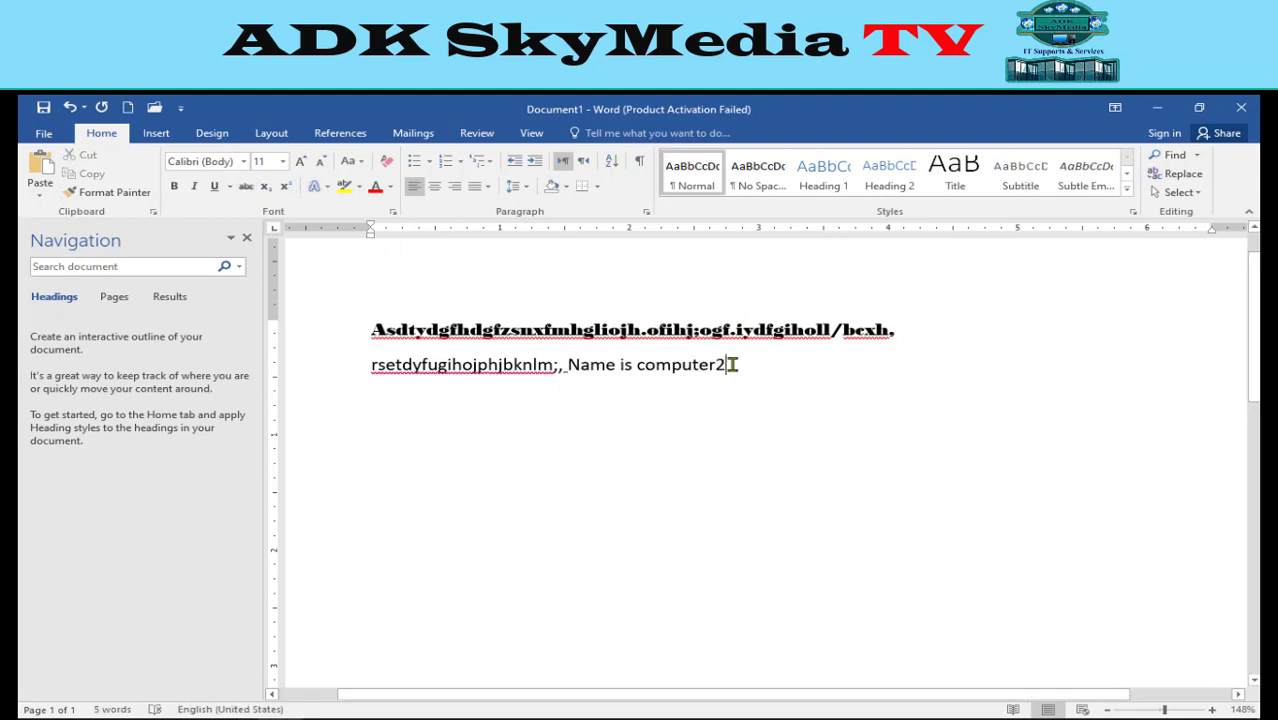
drag(729, 364, 740, 370)
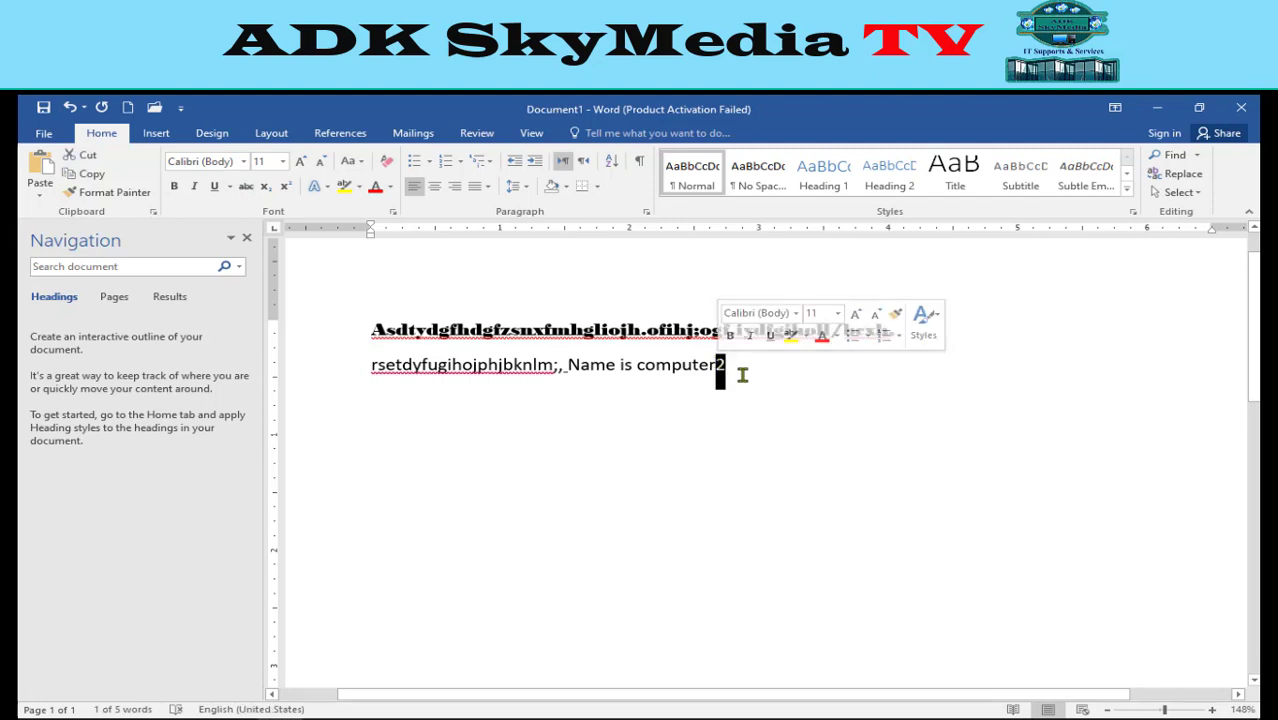
click(265, 189)
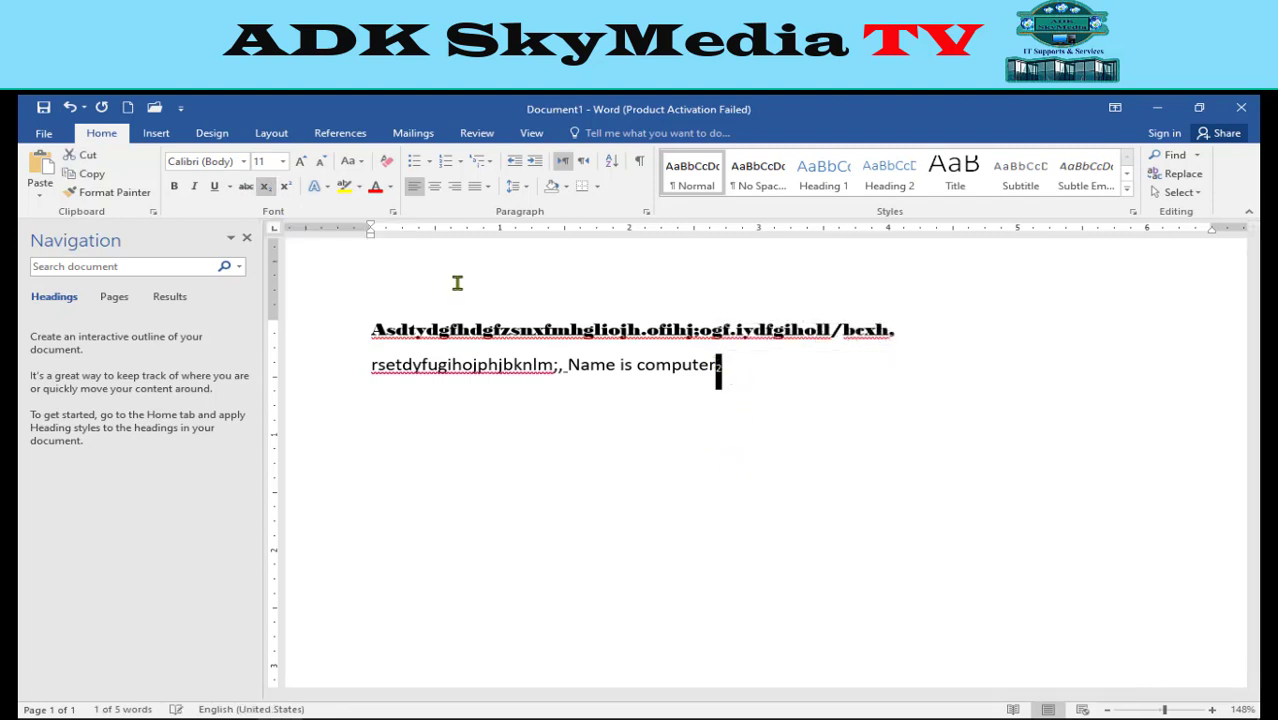
click(645, 386)
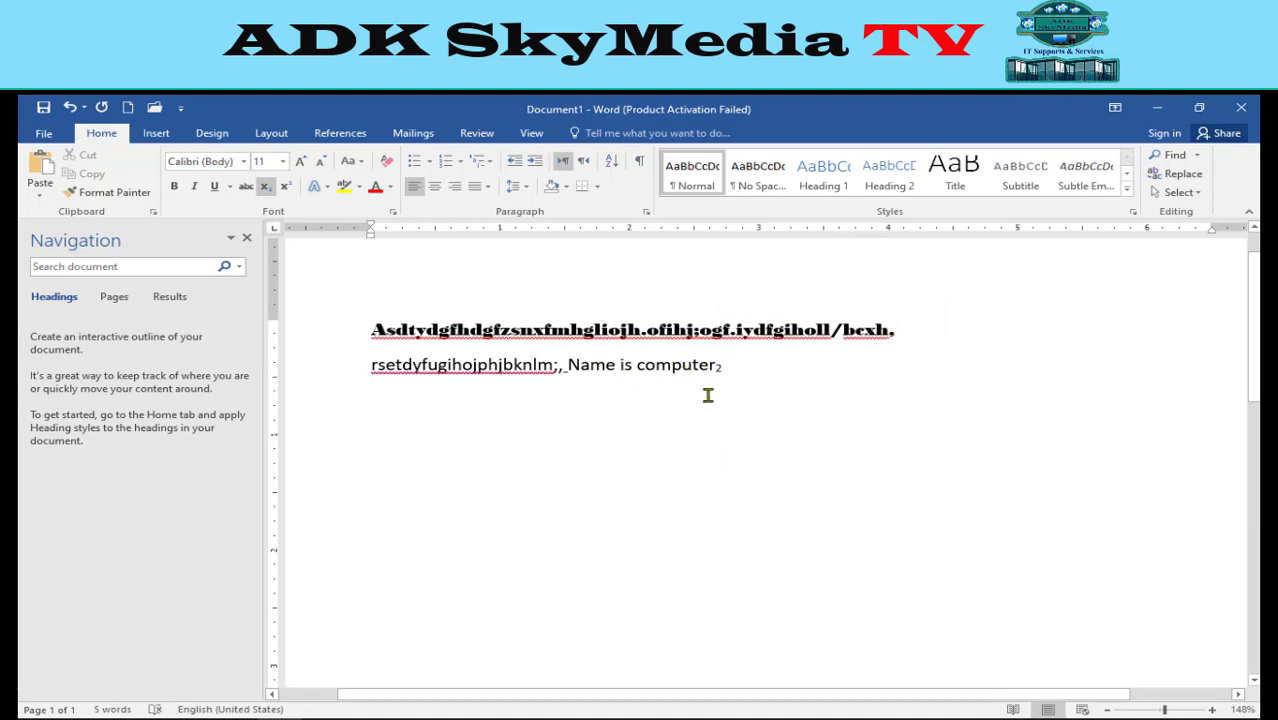
key(BackSpace)
key(BackSpace)
key(BackSpace)
key(BackSpace)
key(BackSpace)
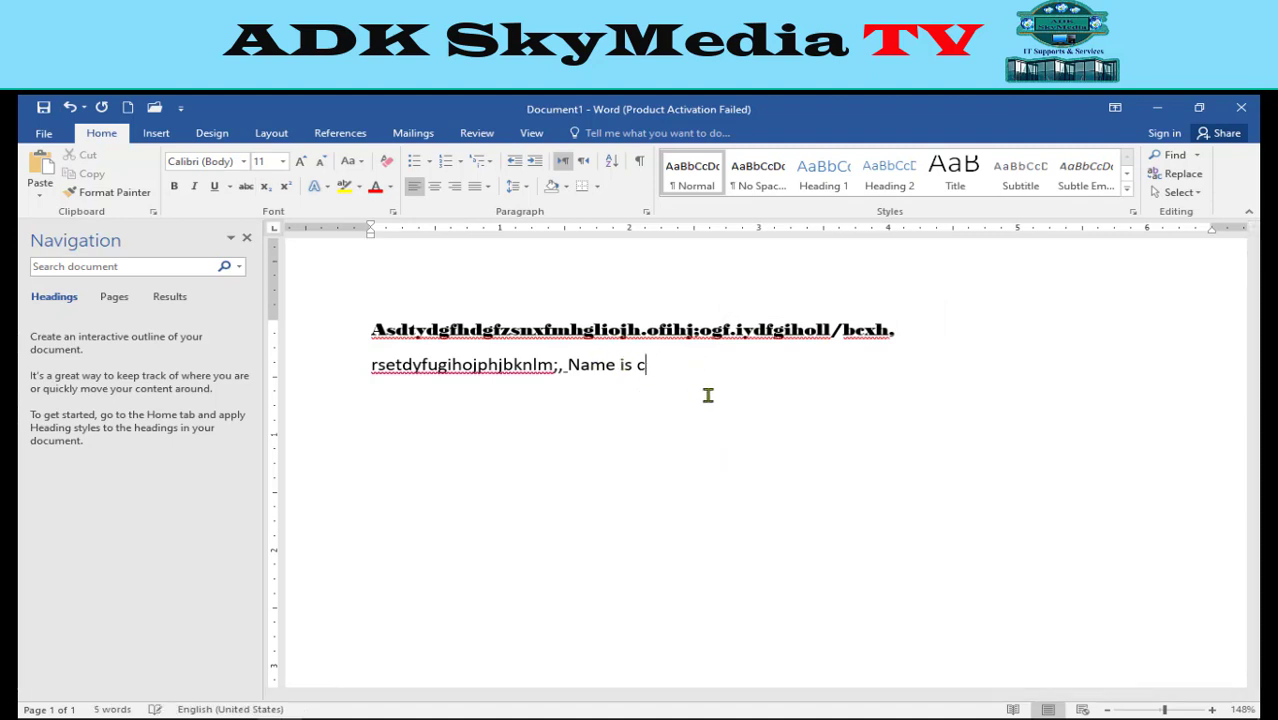
Type 'H2O' so line two ends with 'Name is H2O'
text(H)
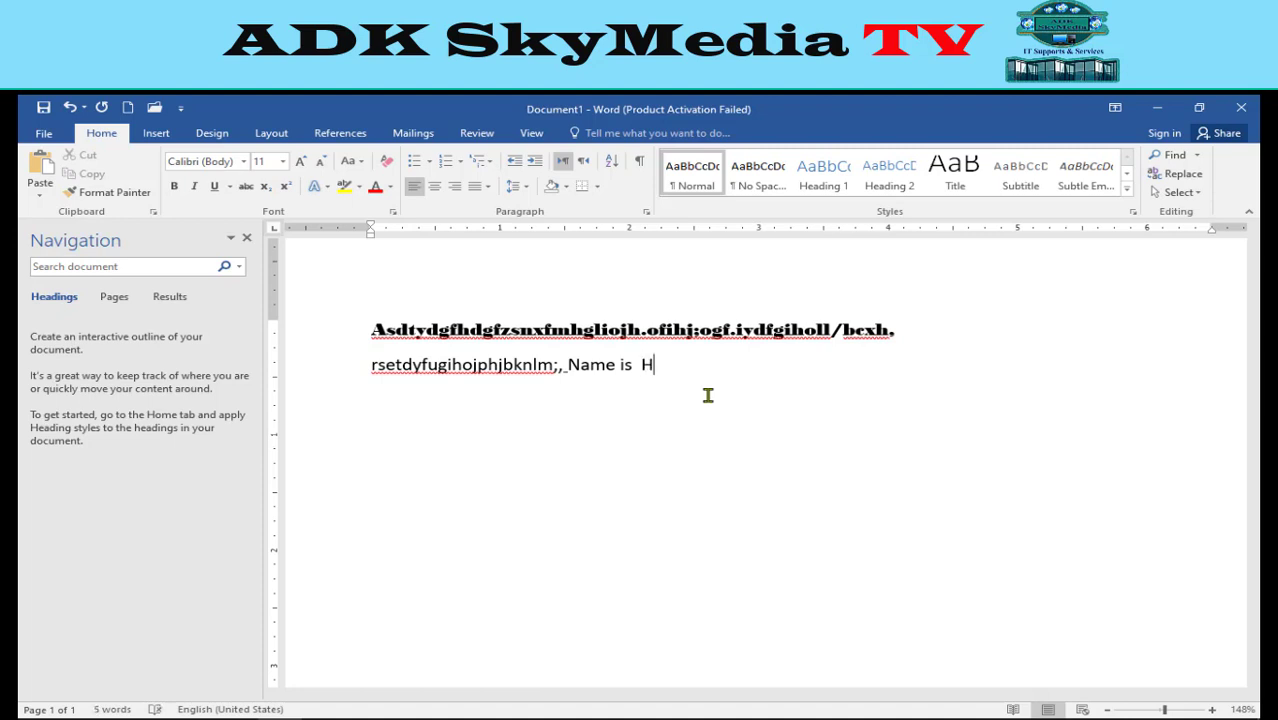
text(2)
key(Return)
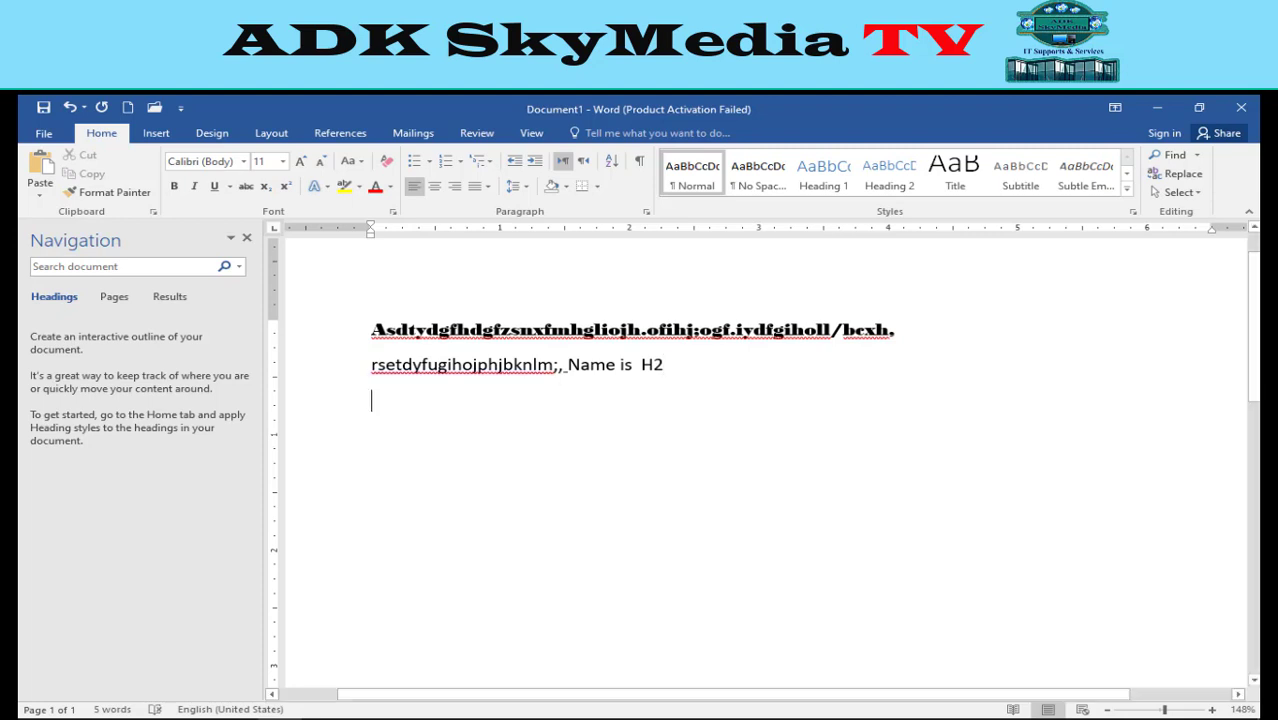
key(BackSpace)
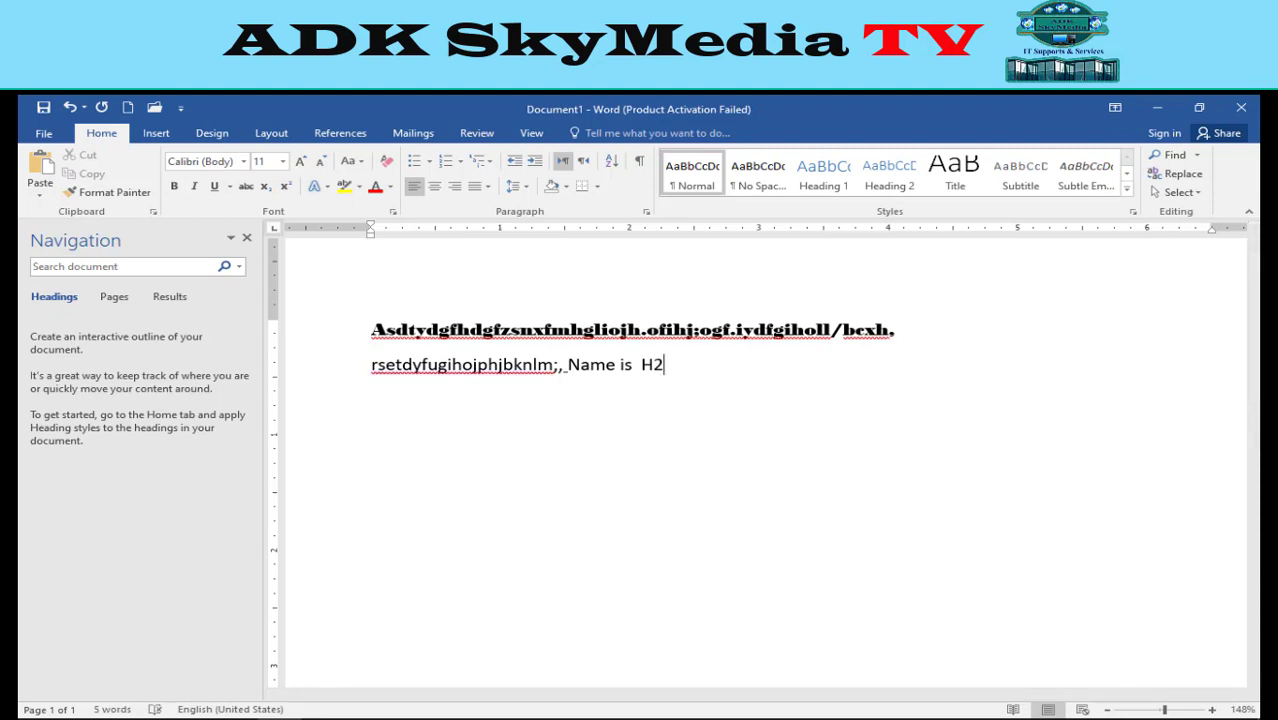
text(O)
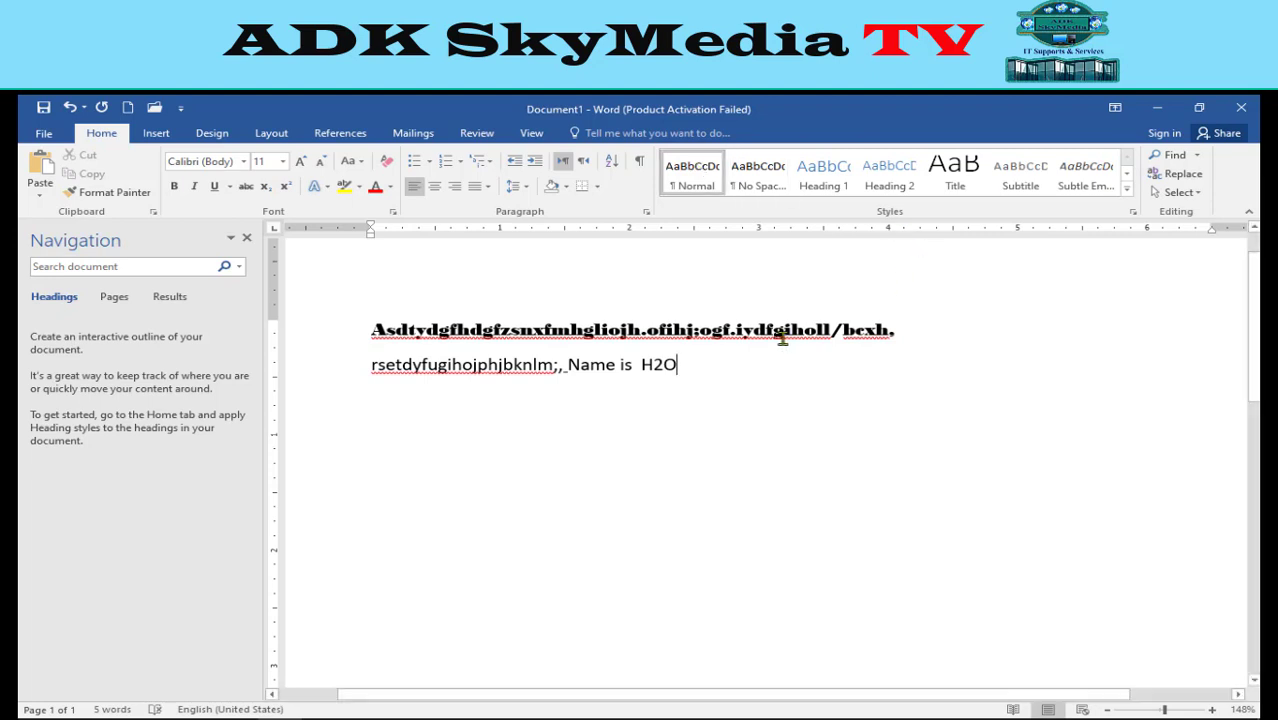
Make the 2 in H2O a subscript and grow the font one step
drag(663, 366, 653, 366)
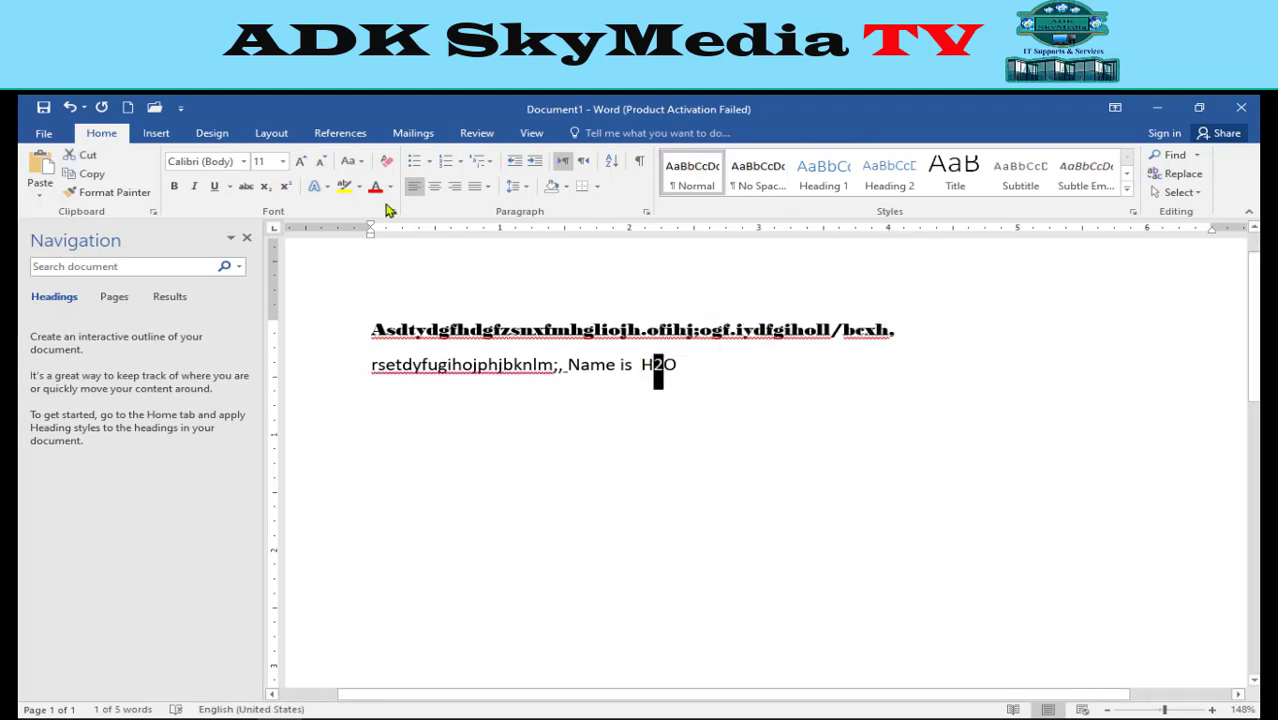
click(267, 196)
click(268, 196)
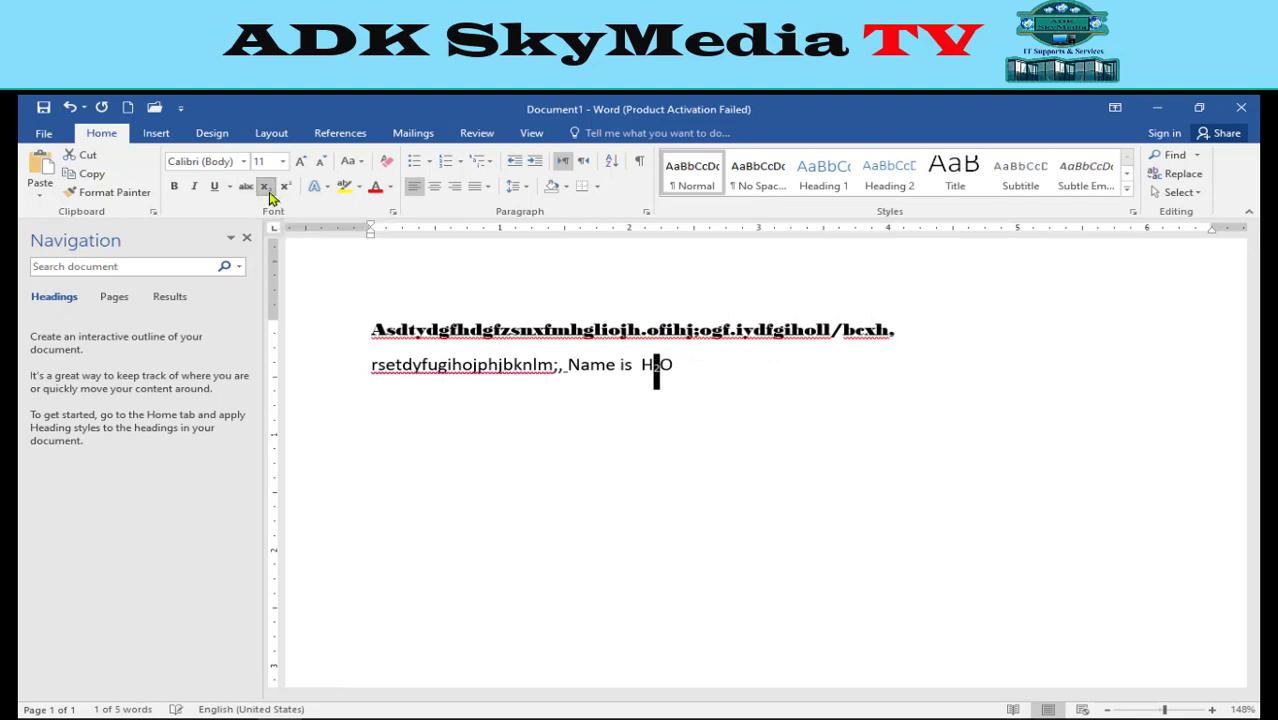
click(681, 367)
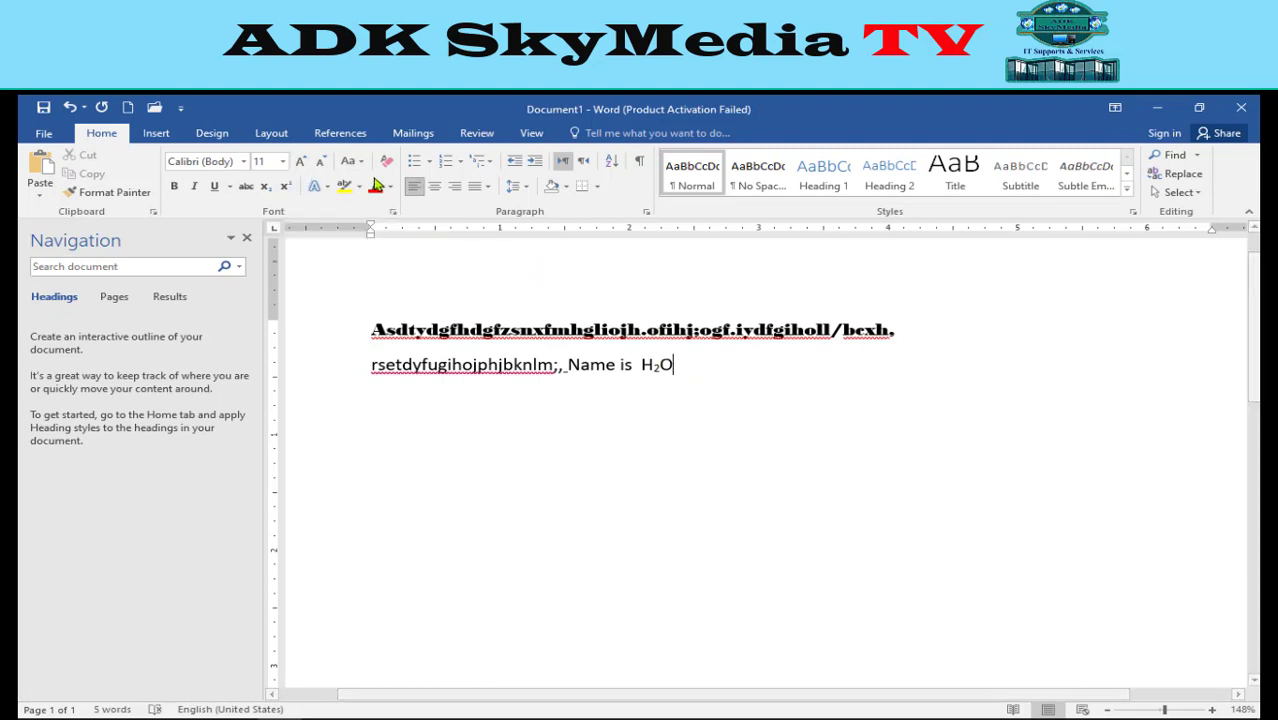
click(303, 164)
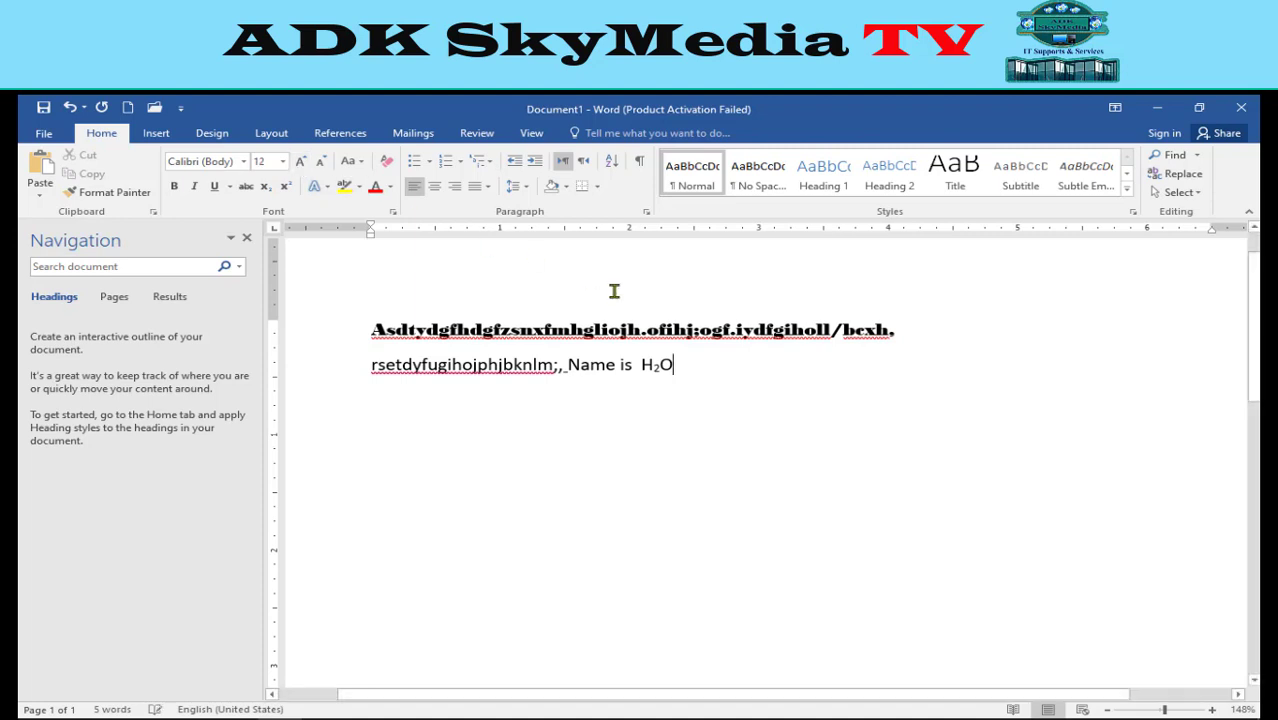
Enlarge H₂O step by step up to 80 pt
click(303, 164)
click(303, 164)
click(303, 164)
click(303, 164)
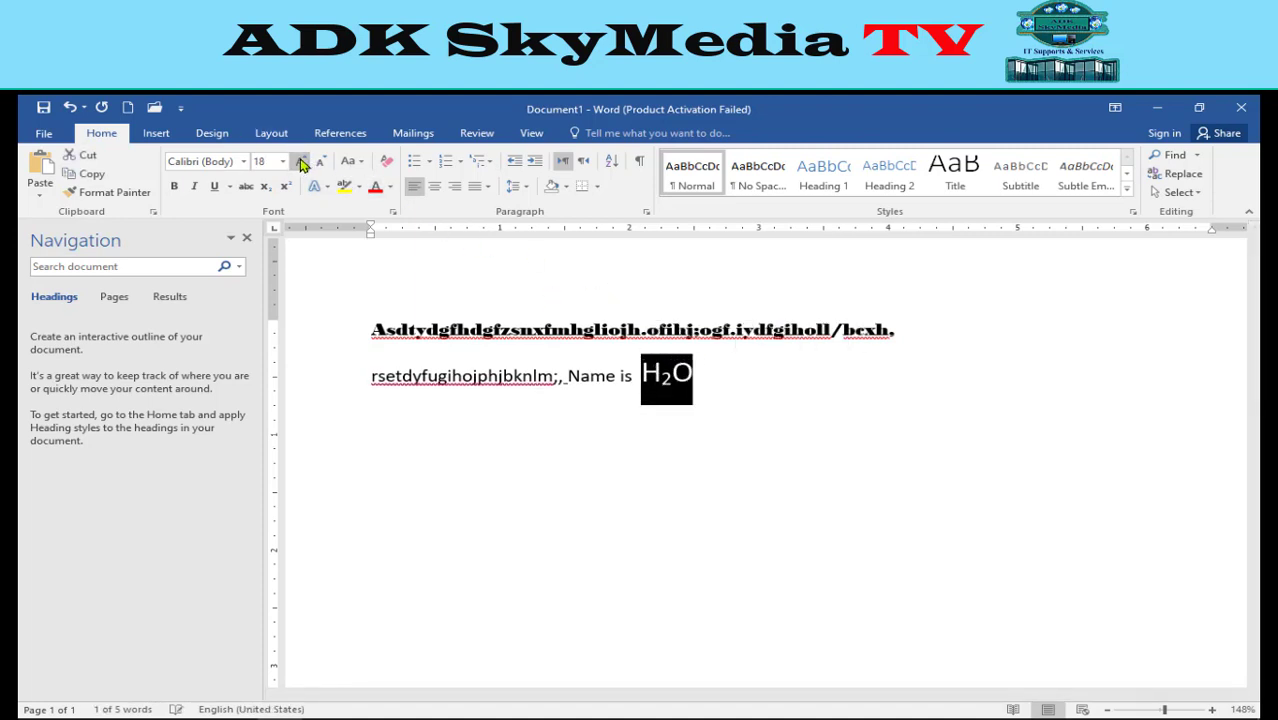
click(302, 163)
click(302, 163)
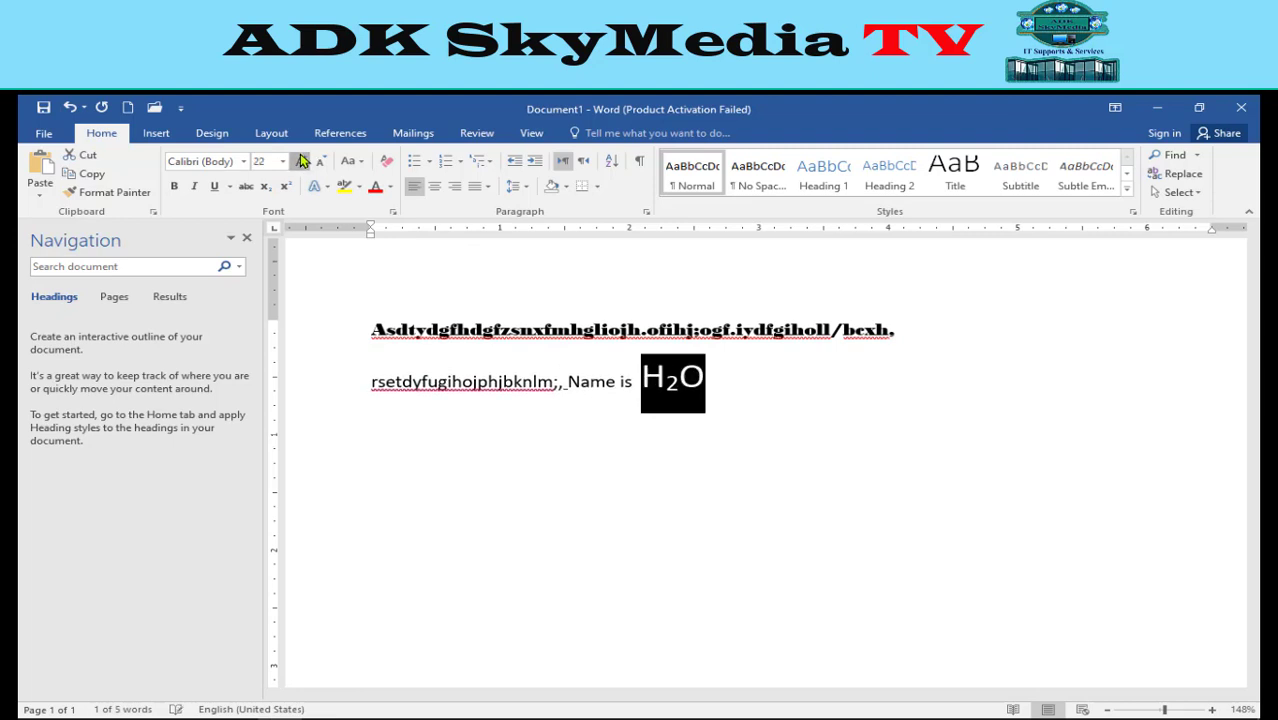
click(302, 163)
click(302, 163)
click(303, 164)
click(302, 163)
click(302, 163)
click(302, 163)
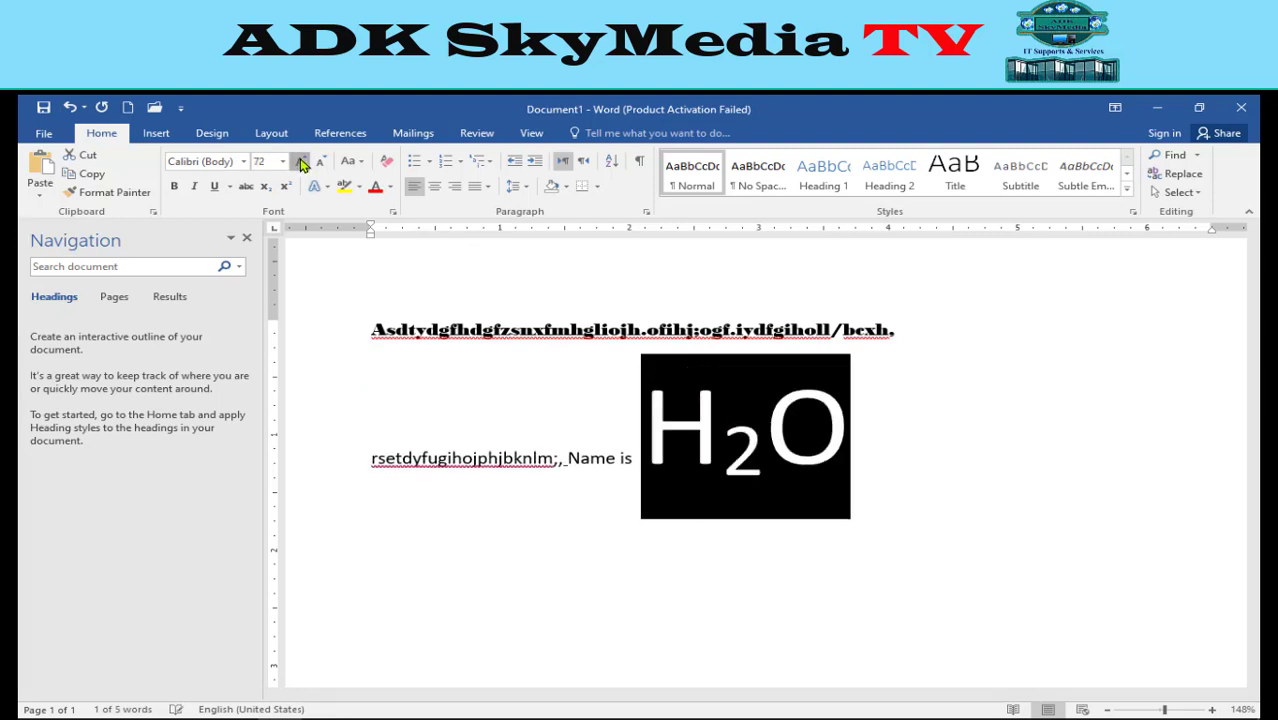
click(302, 163)
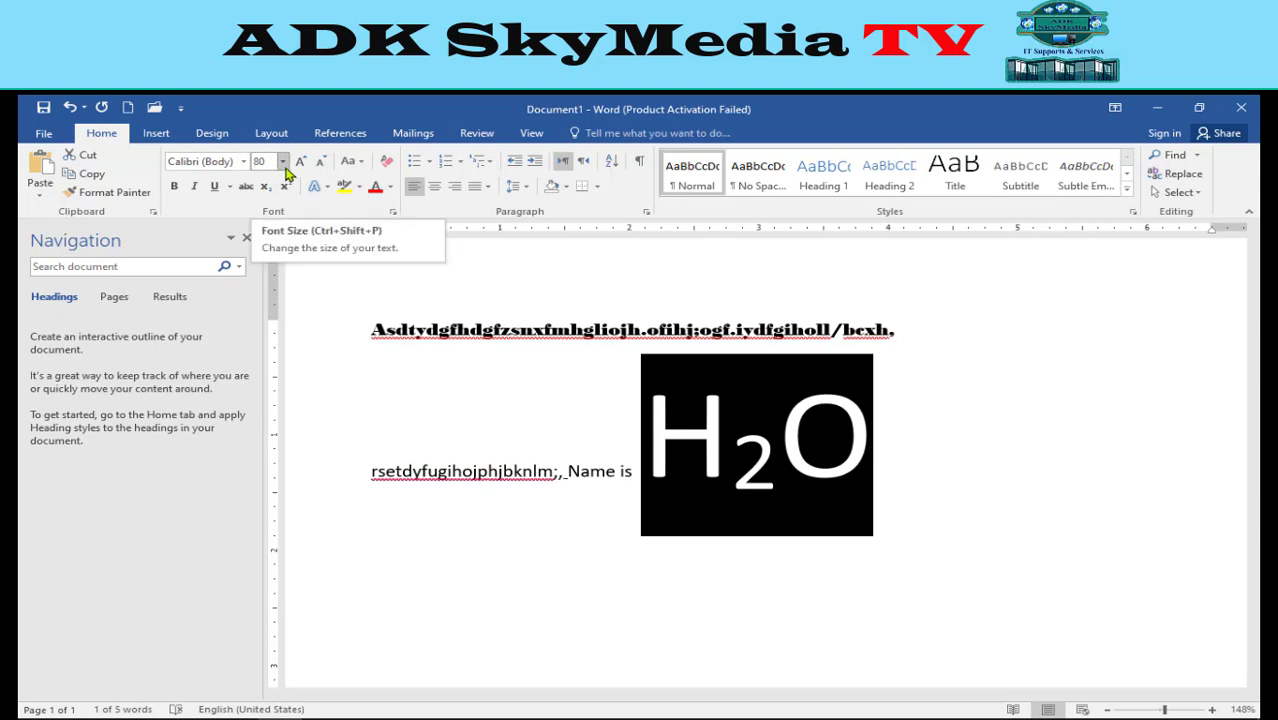
Set H₂O to 14 pt, then lower the size after it to 12
click(284, 166)
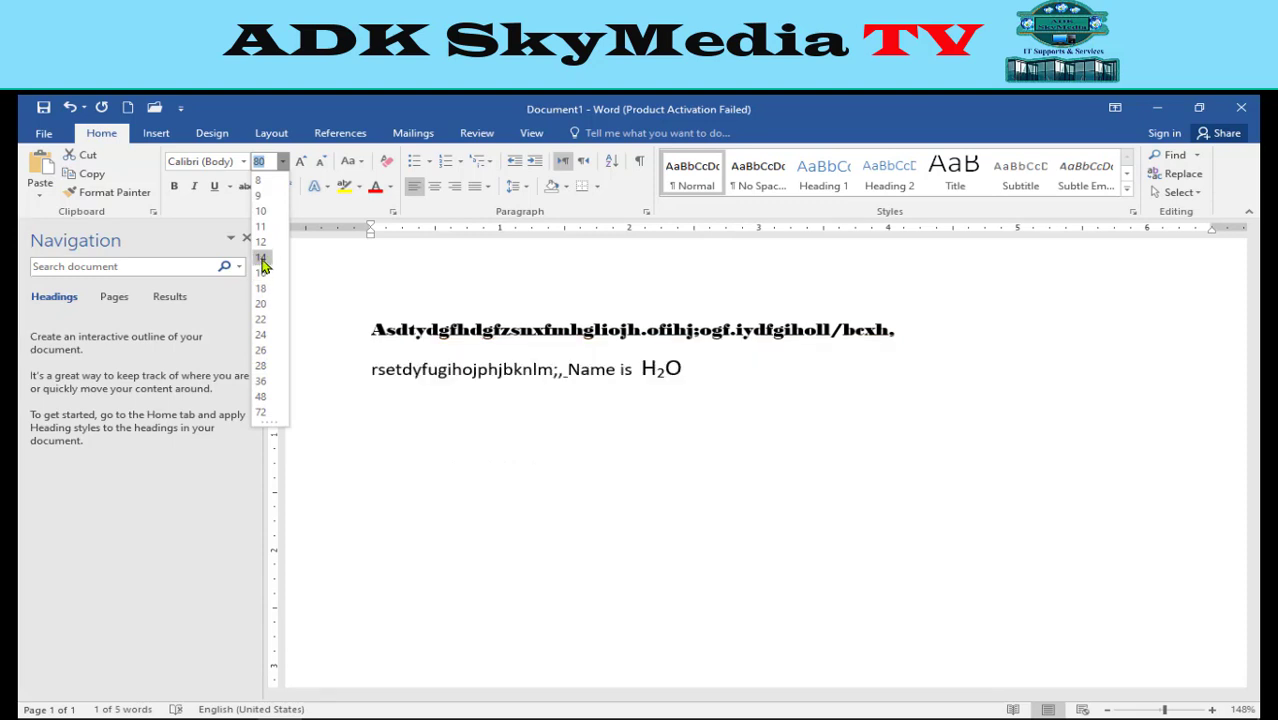
click(261, 258)
key(Right)
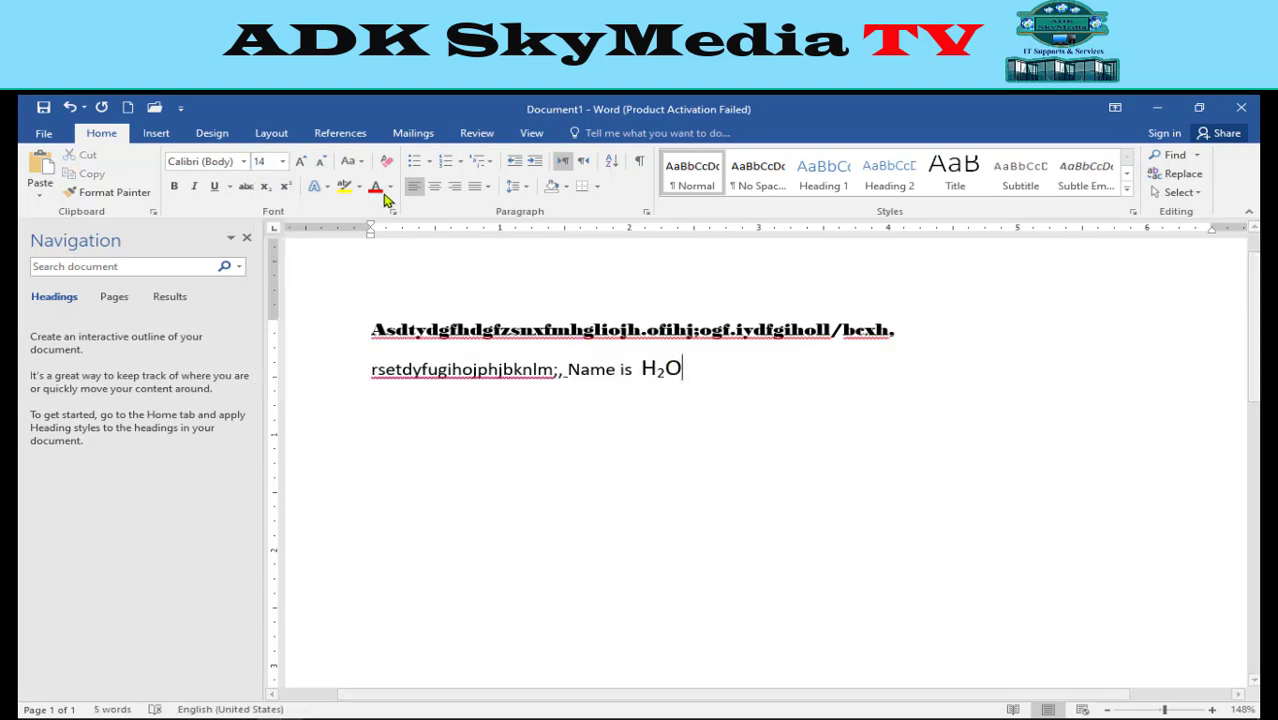
click(319, 166)
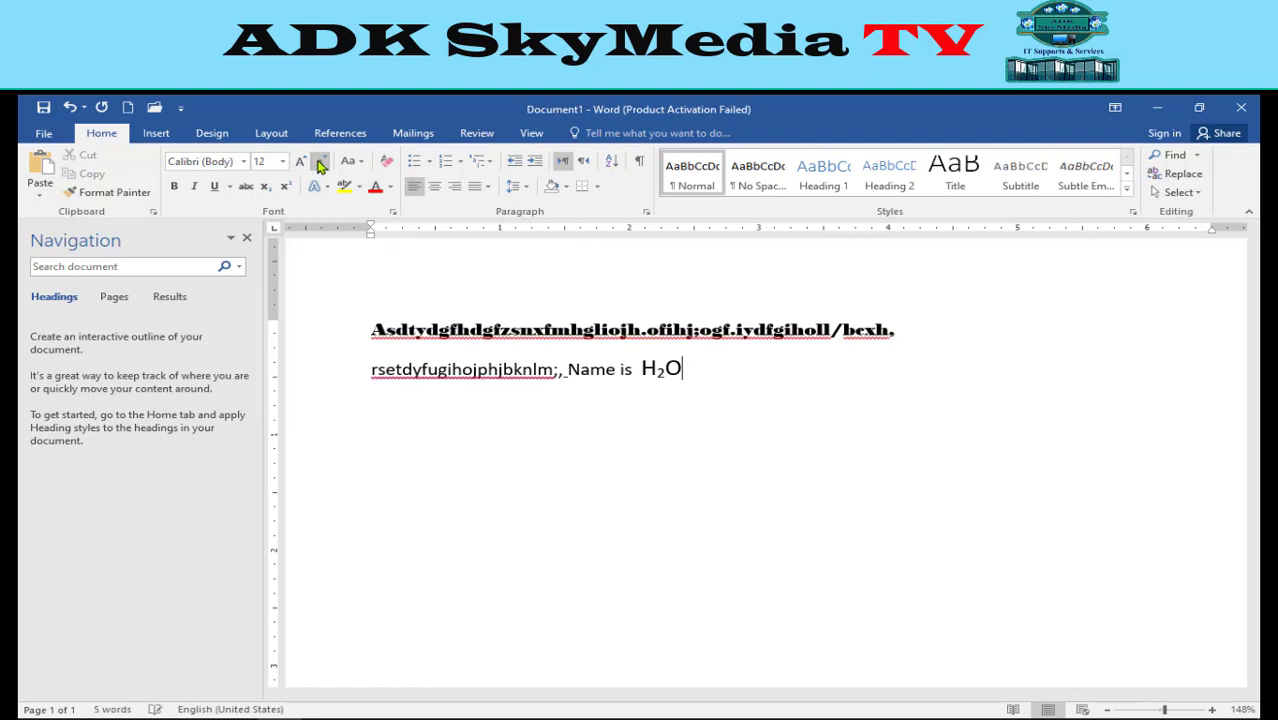
Shrink 'Name is H₂O' two size steps and apply the gold text effect
drag(688, 369, 567, 370)
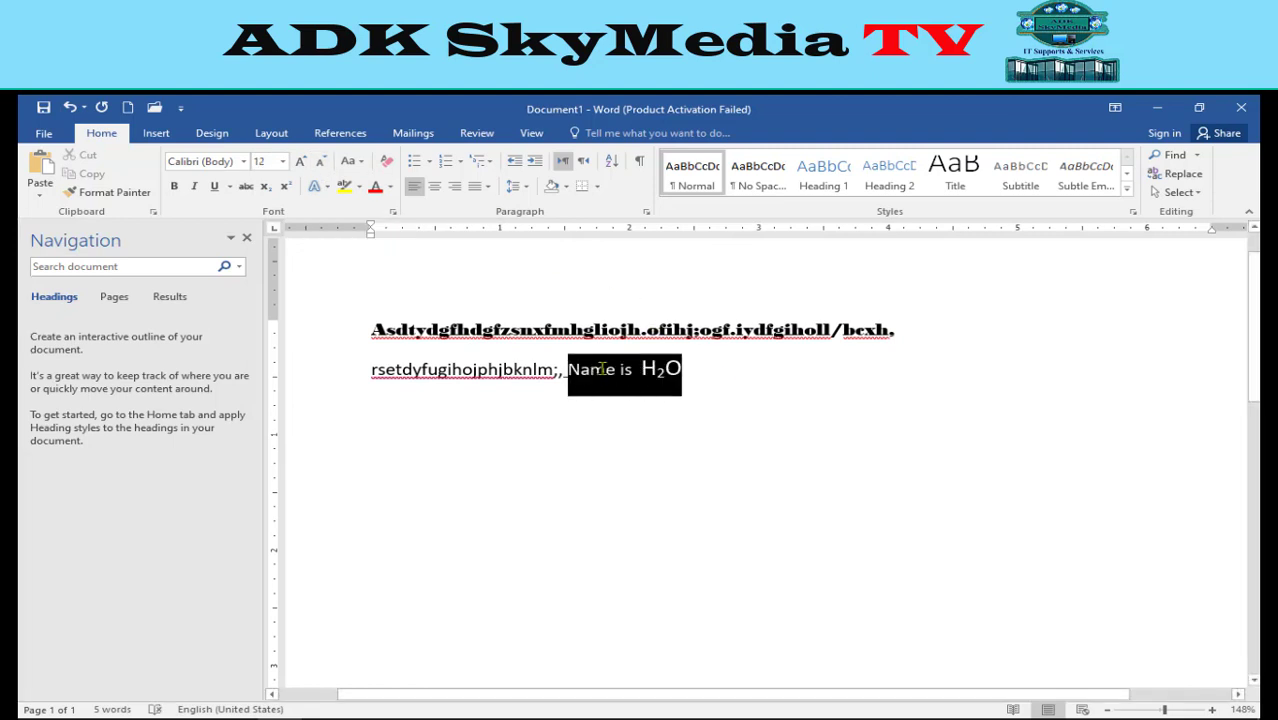
click(324, 162)
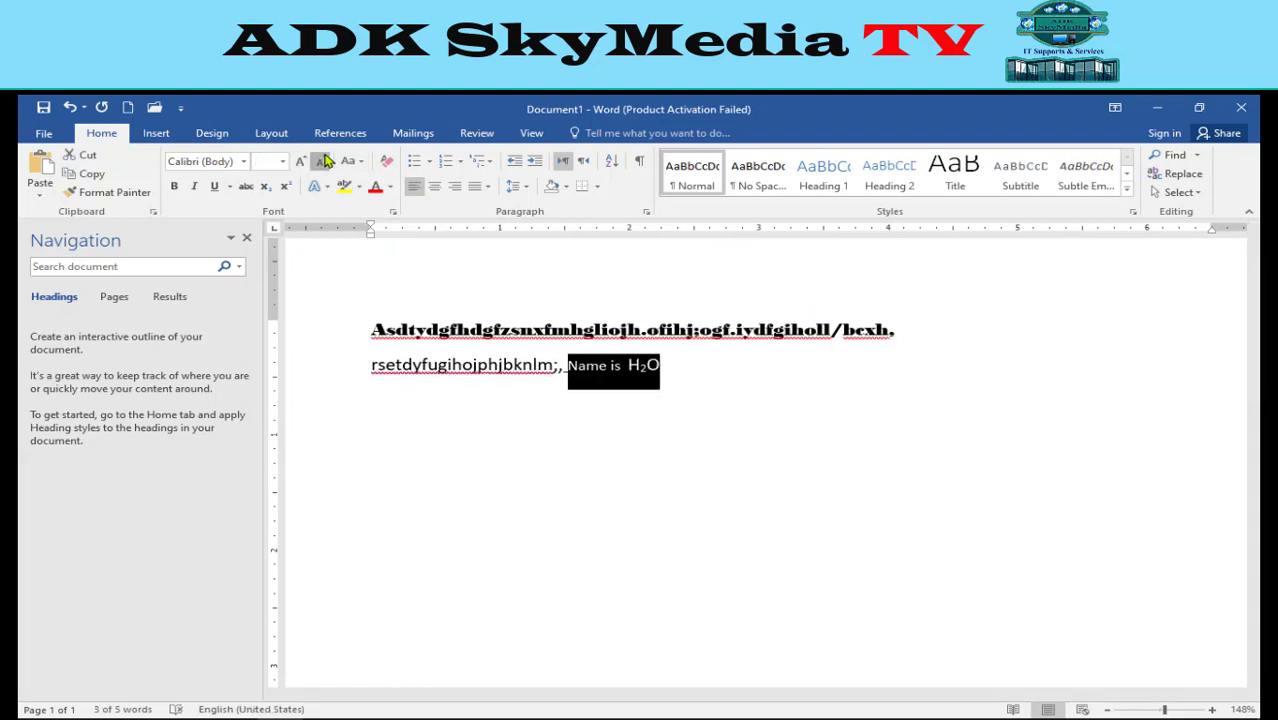
click(322, 162)
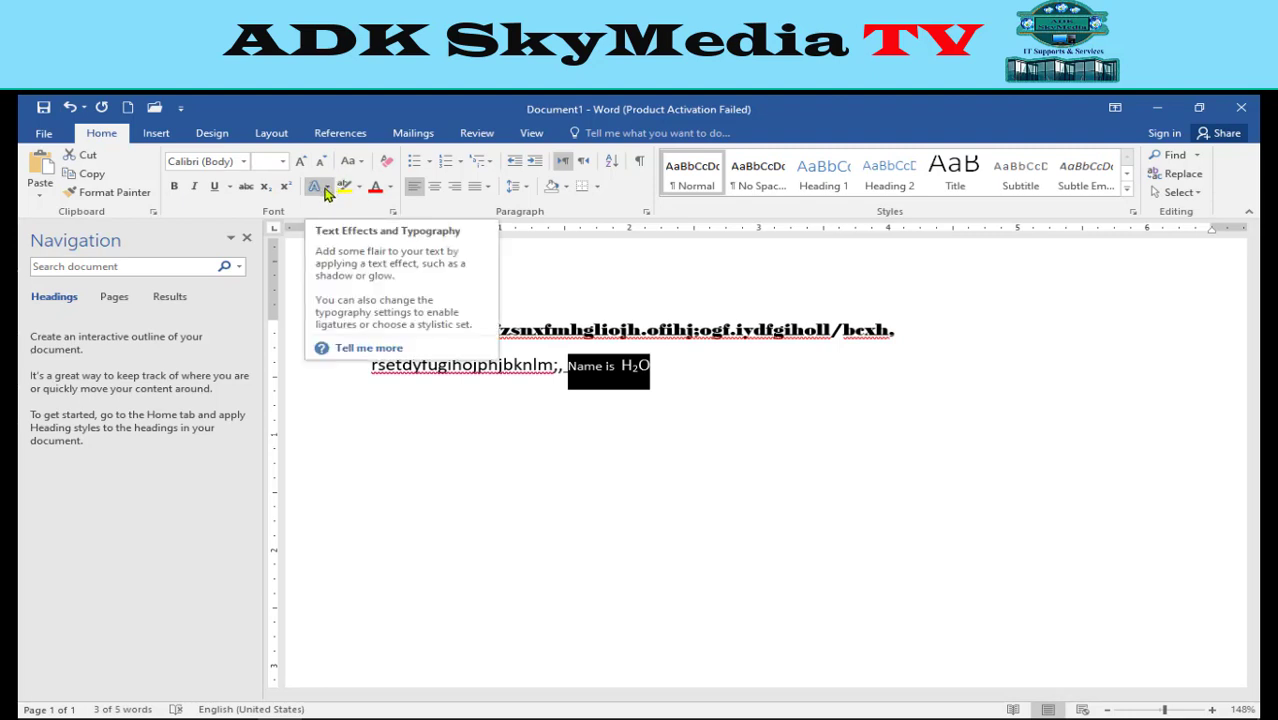
click(325, 193)
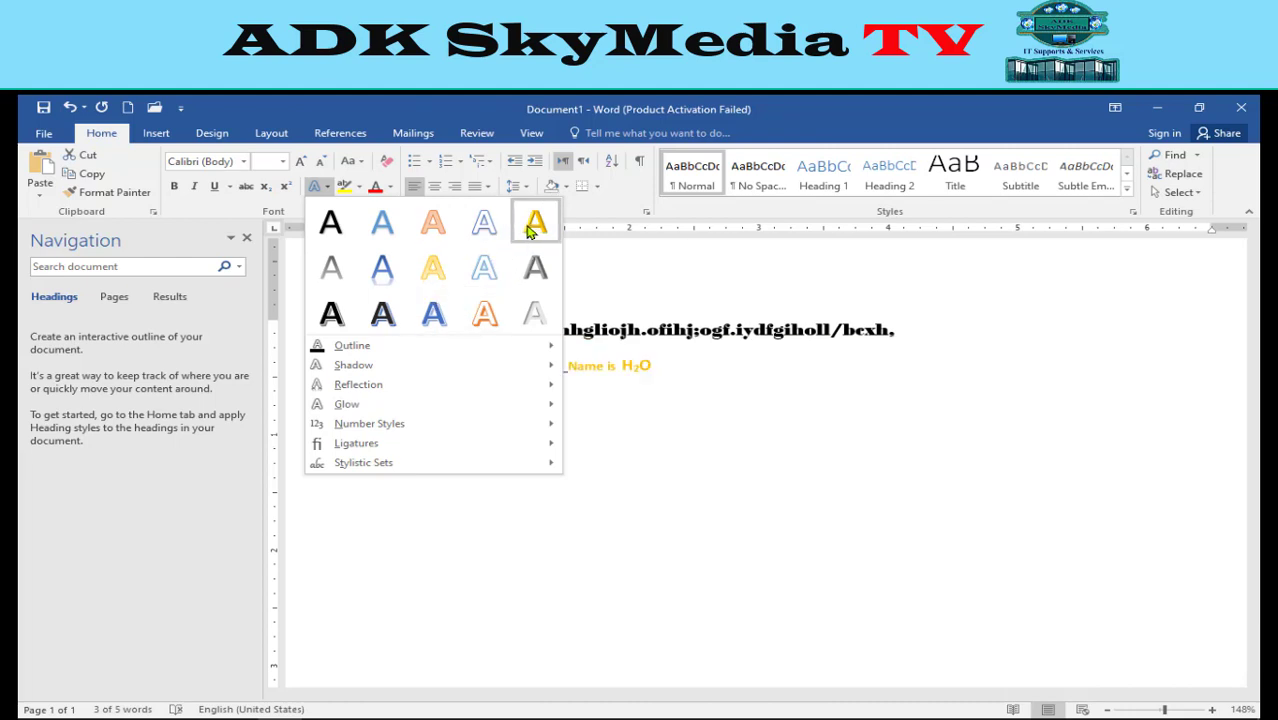
click(530, 225)
key(Right)
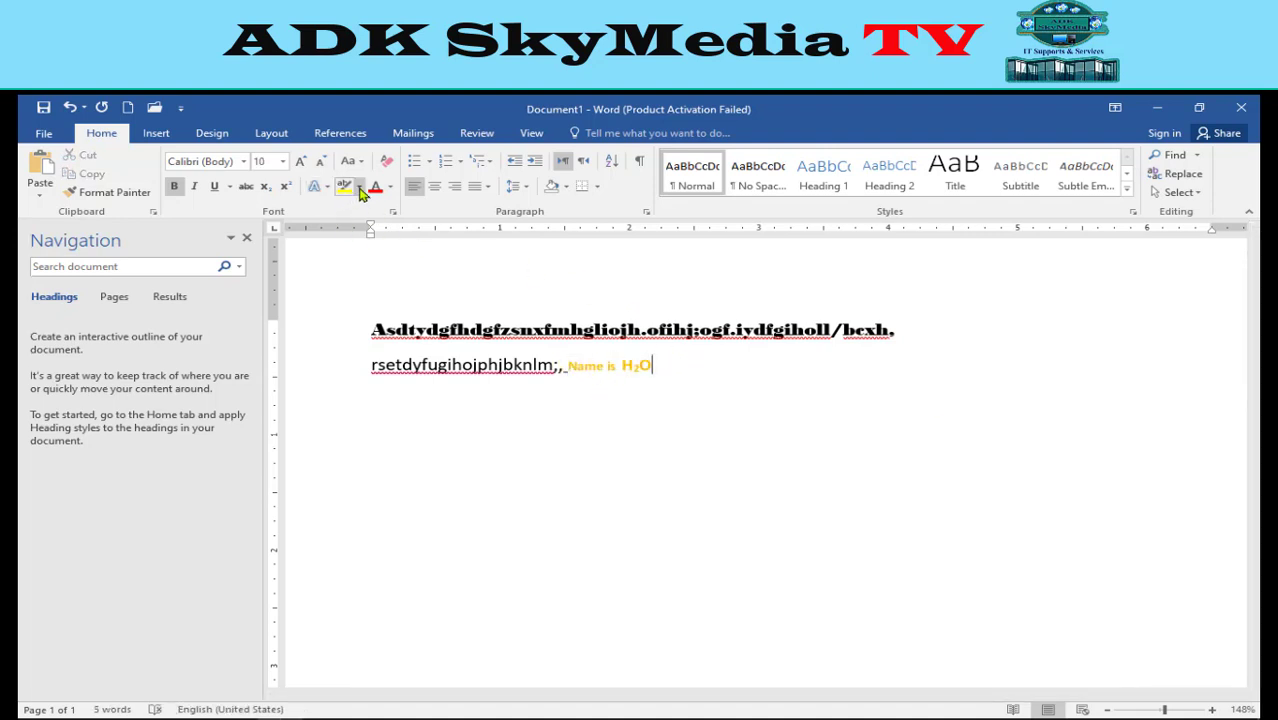
Apply a Black text highlight to 'Name is H₂O', keeping its orange lettering
click(361, 190)
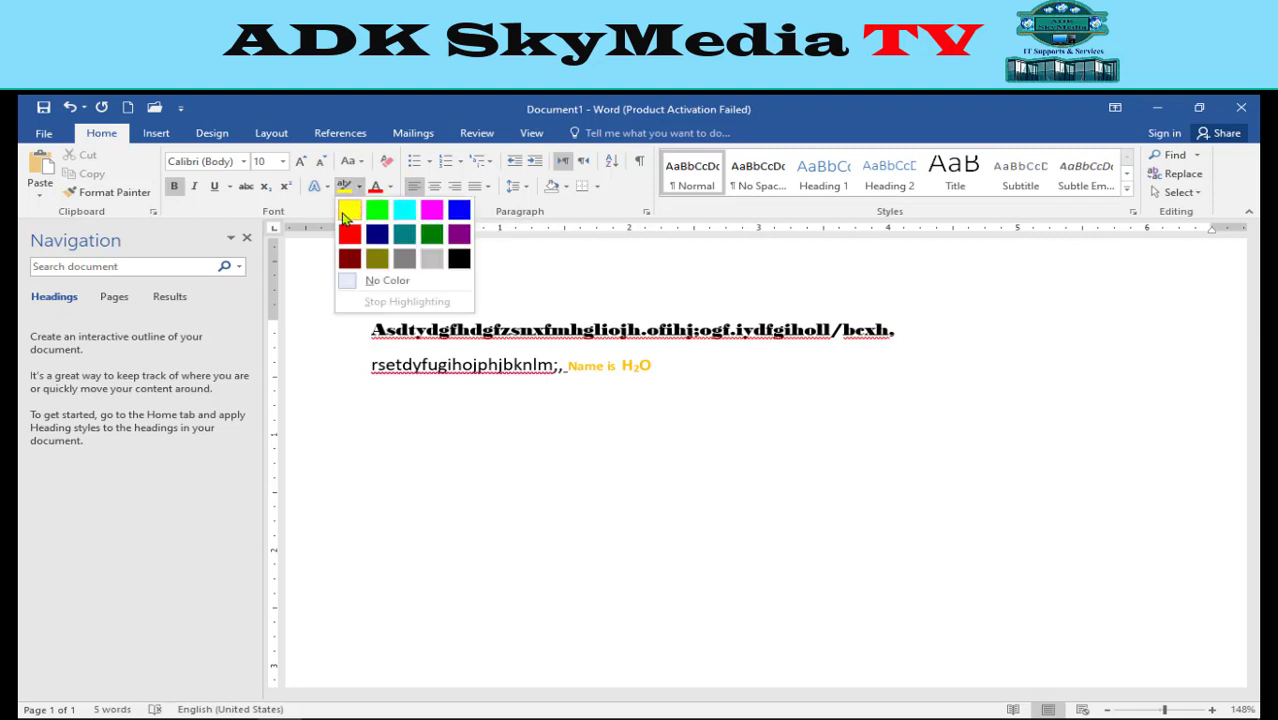
drag(568, 367, 651, 367)
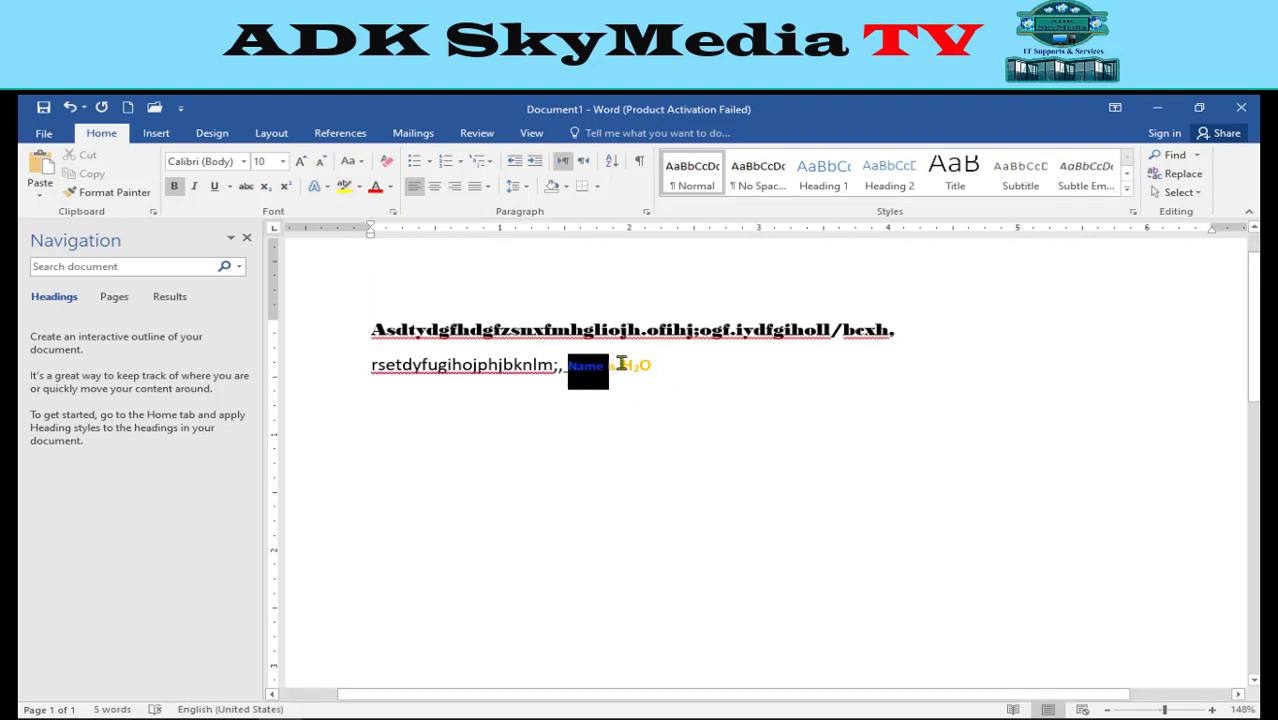
click(361, 190)
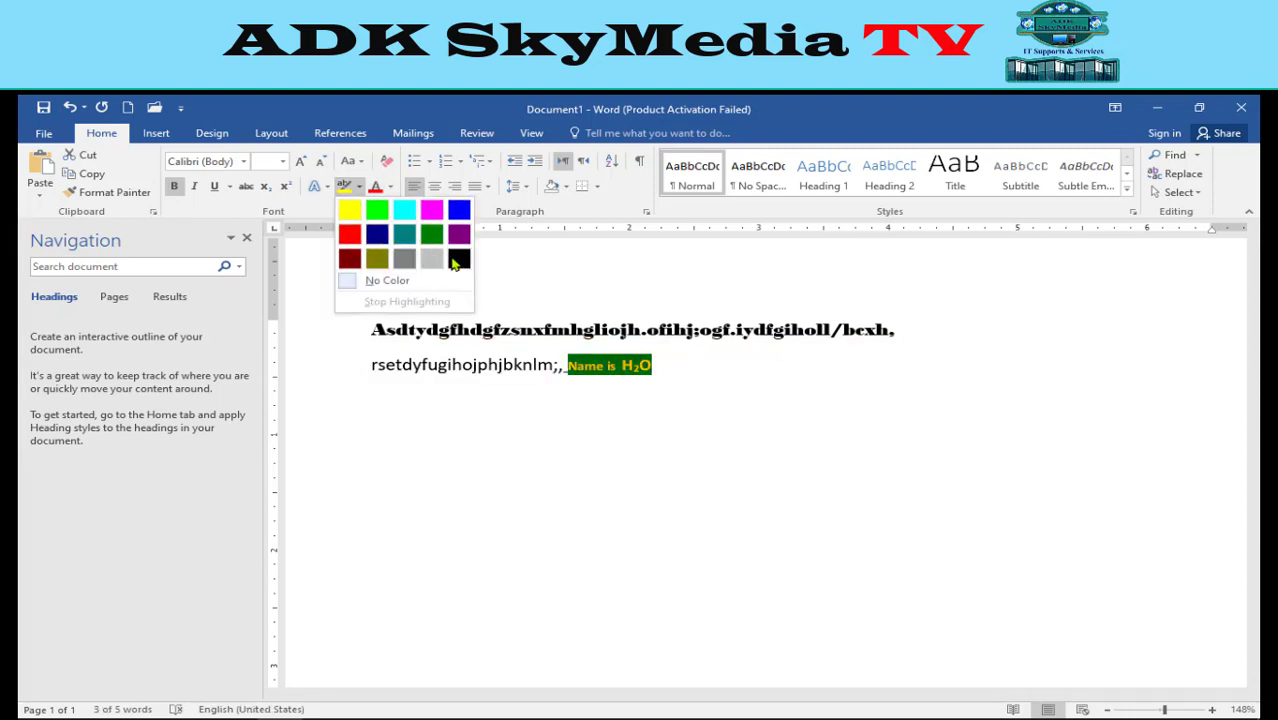
click(458, 258)
key(Right)
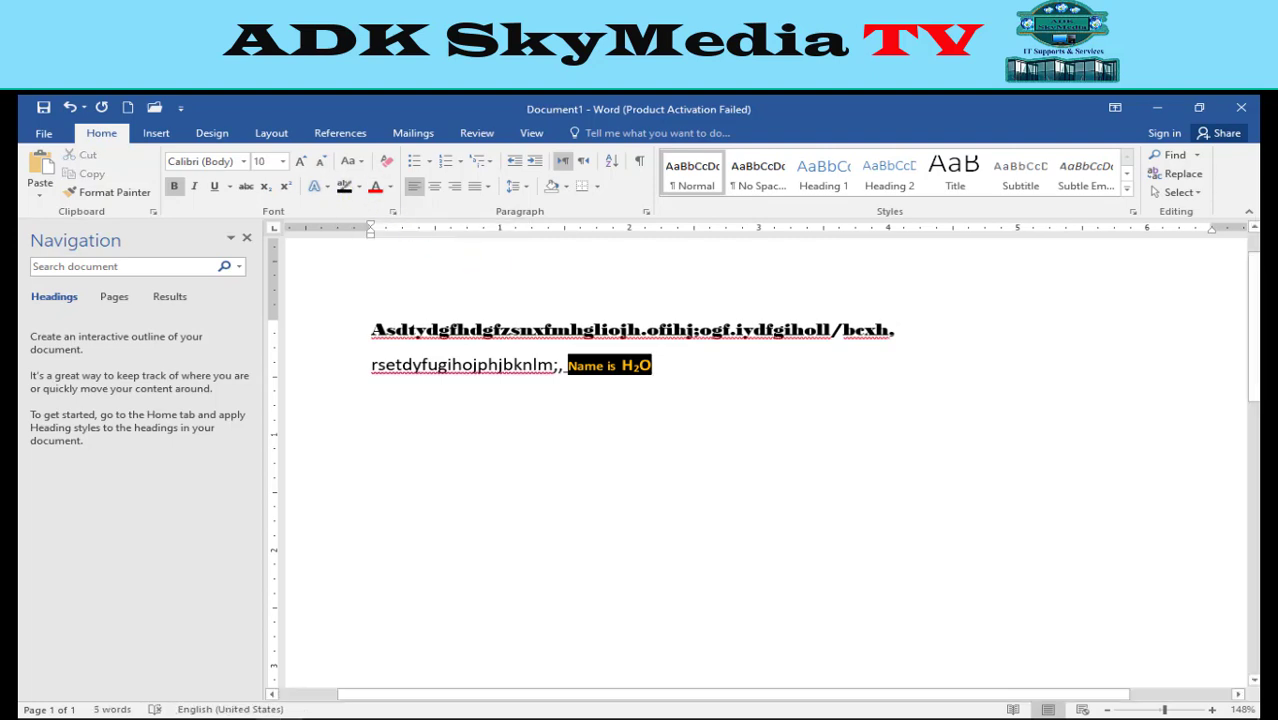
drag(489, 364, 498, 364)
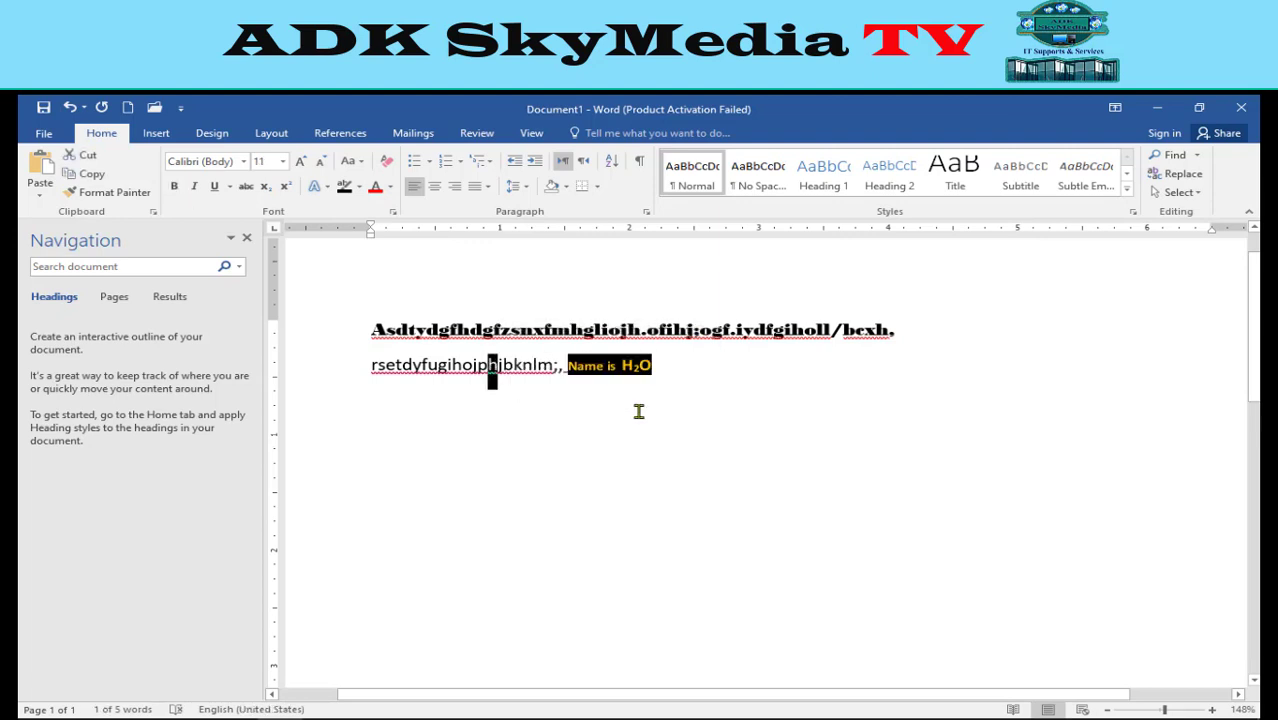
drag(632, 368, 639, 368)
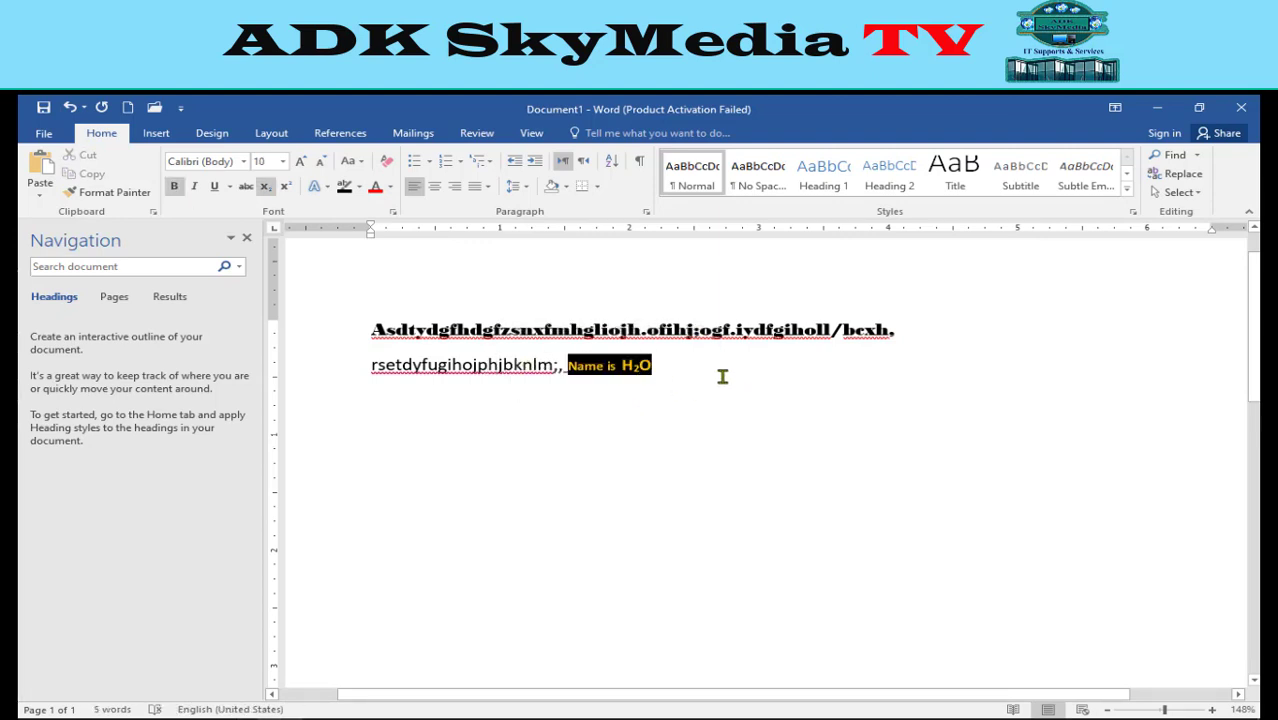
Change the font color of H₂O to Standard Red, leaving 'Name is' orange
click(390, 188)
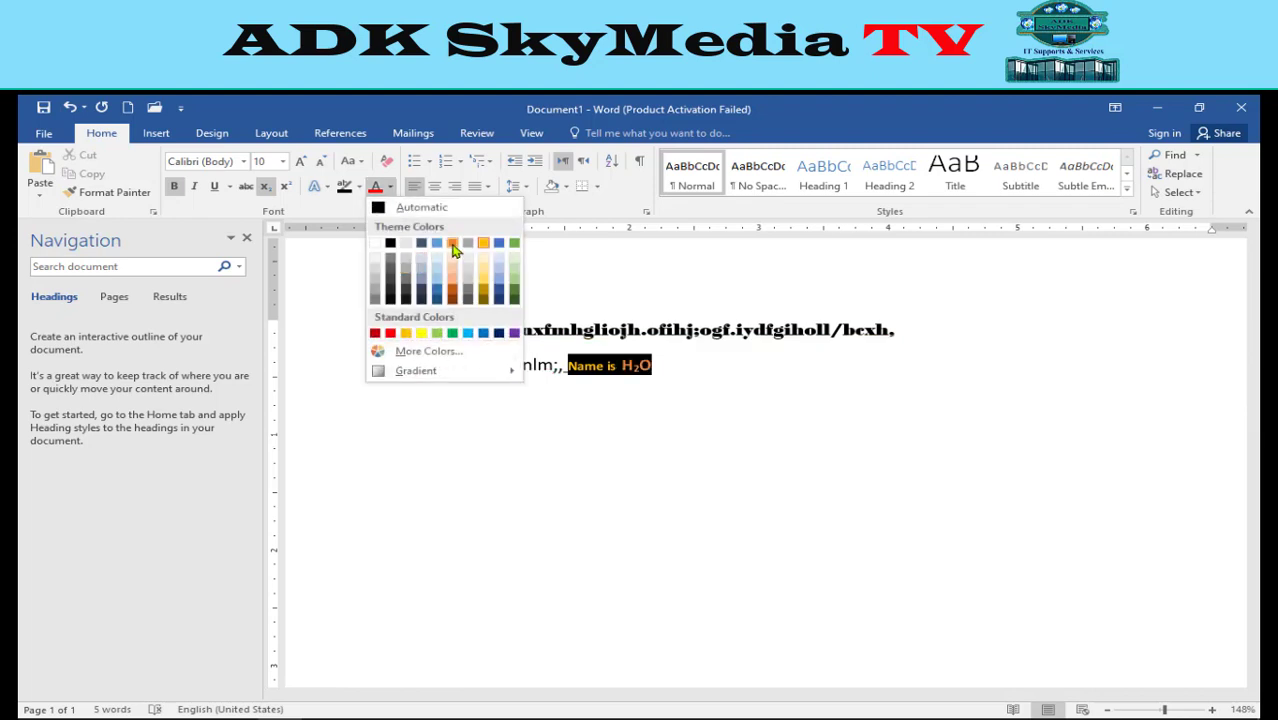
click(390, 335)
click(626, 368)
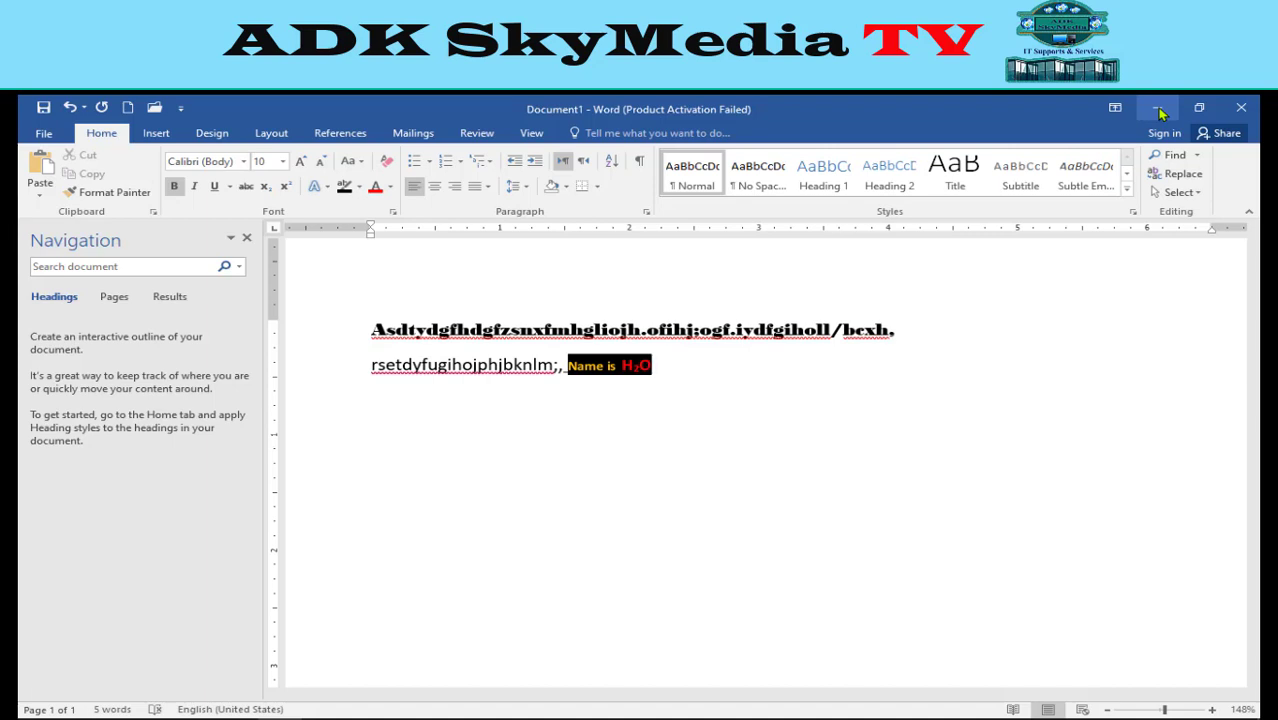
mouse_move(40, 714)
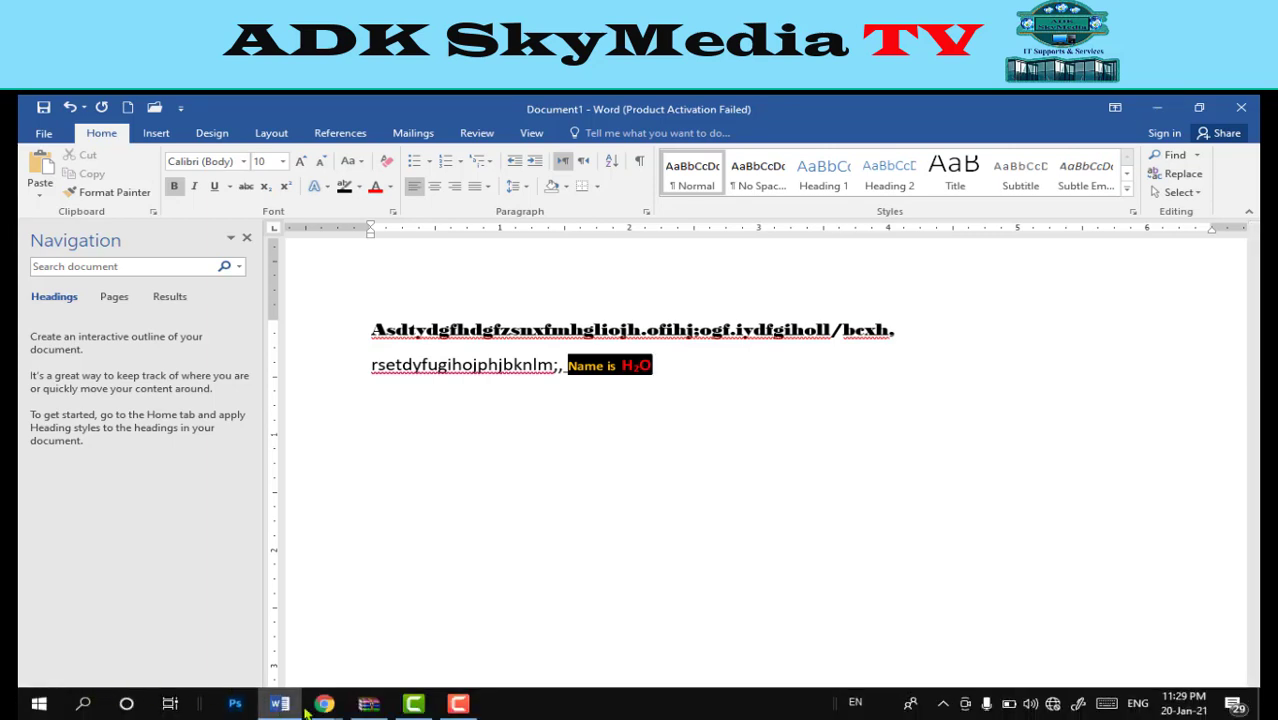
click(458, 704)
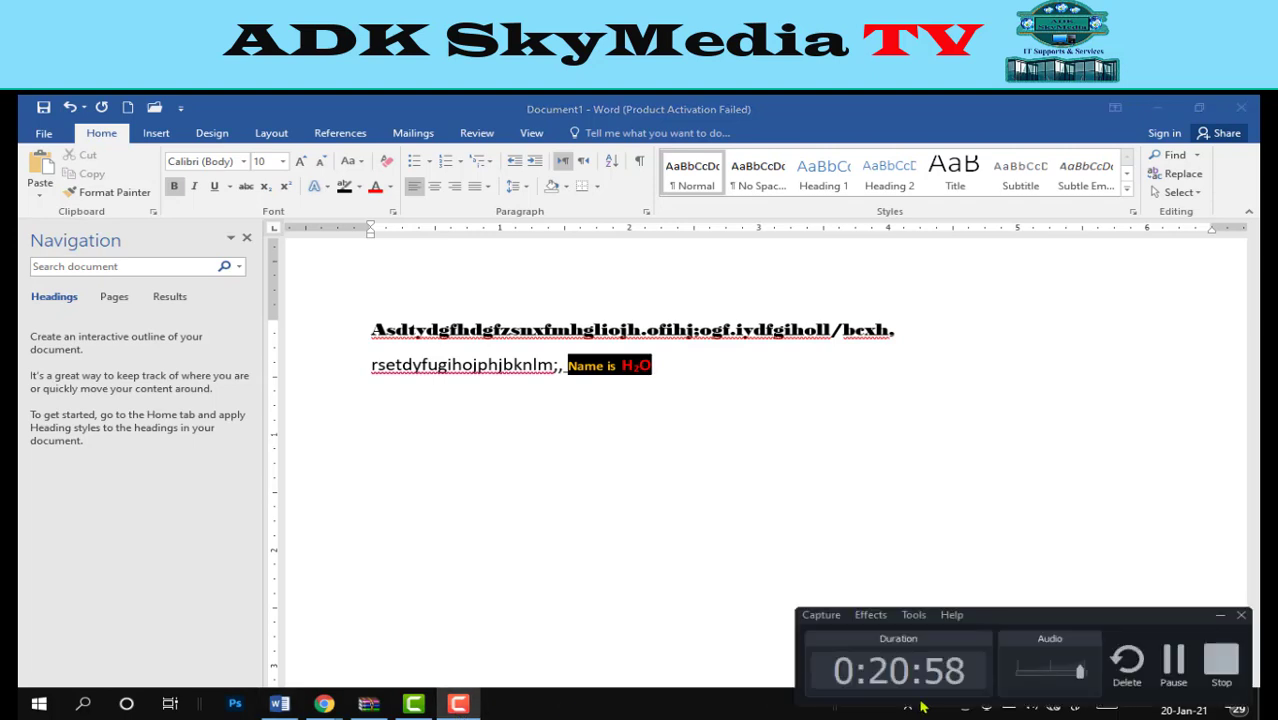